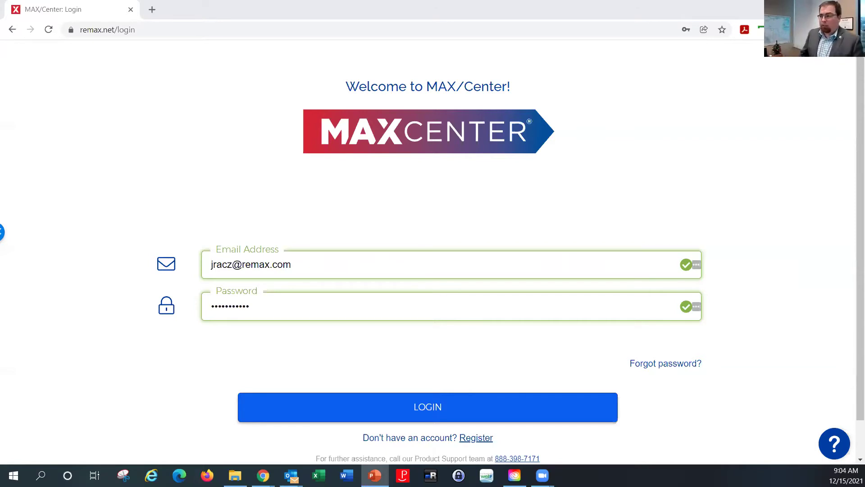
- Log in to MAX/Center with the credentials already filled in
{"action": "left_click", "coordinate": [775, 172]}
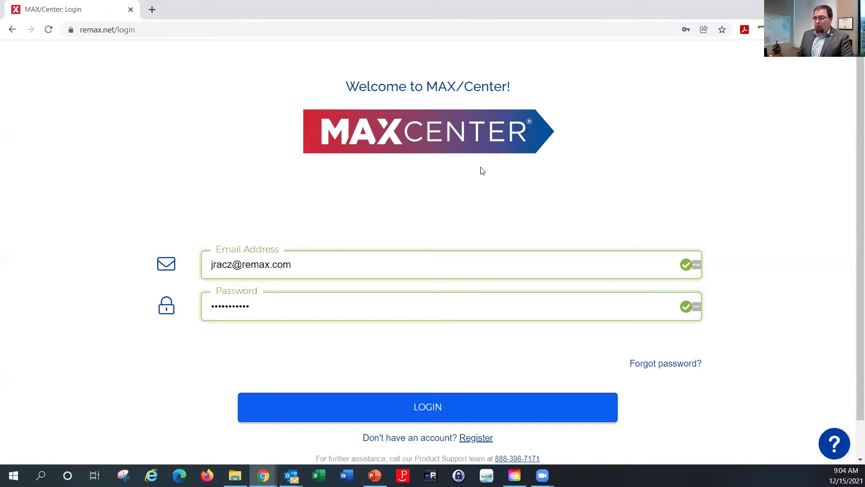
{"action": "scroll", "coordinate": [667, 328], "scroll_direction": "down", "scroll_amount": 1}
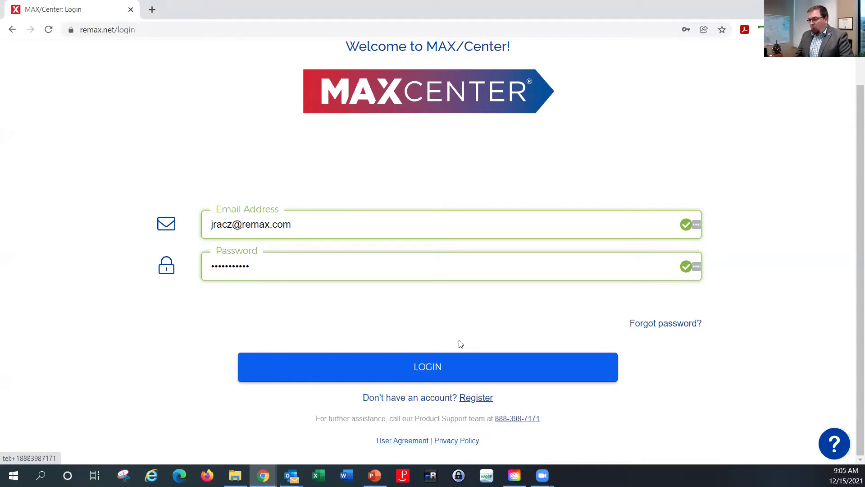
{"action": "left_click", "coordinate": [424, 365]}
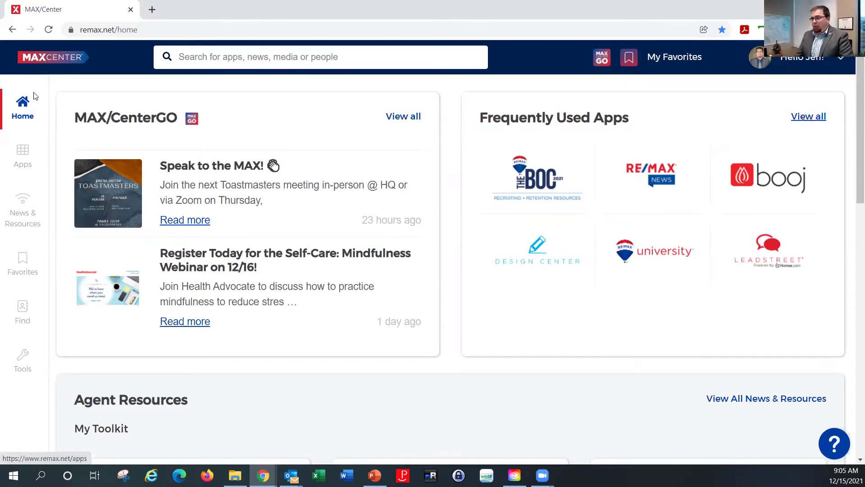
- Open the full apps catalogue, browse the available applications and launch the booj Platform
{"action": "left_click", "coordinate": [21, 153]}
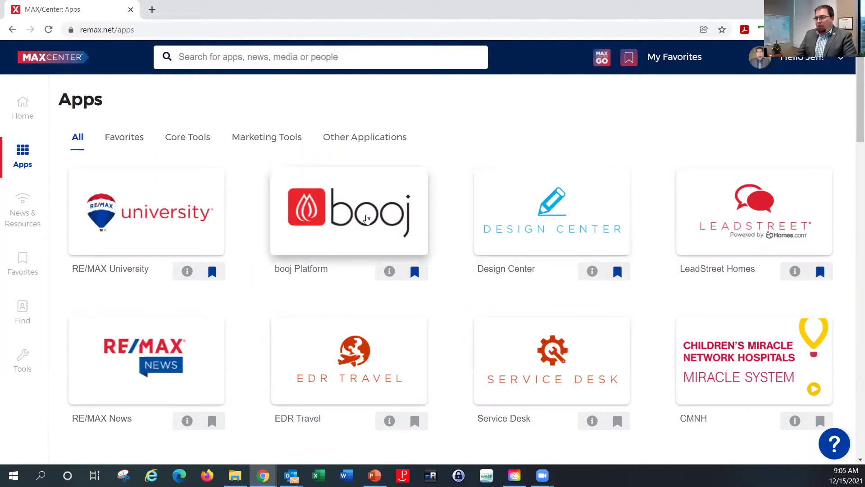
{"action": "scroll", "coordinate": [368, 220], "scroll_direction": "down", "scroll_amount": 4}
{"action": "scroll", "coordinate": [368, 219], "scroll_direction": "down", "scroll_amount": 4}
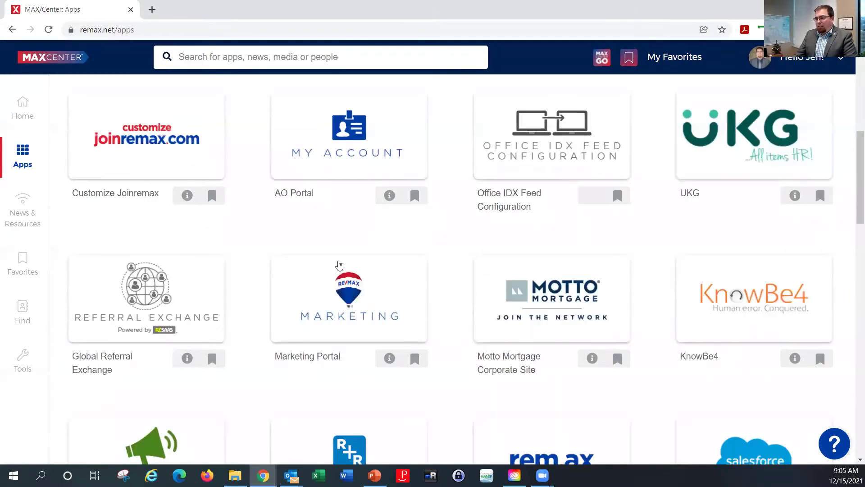
{"action": "scroll", "coordinate": [378, 290], "scroll_direction": "down", "scroll_amount": 6}
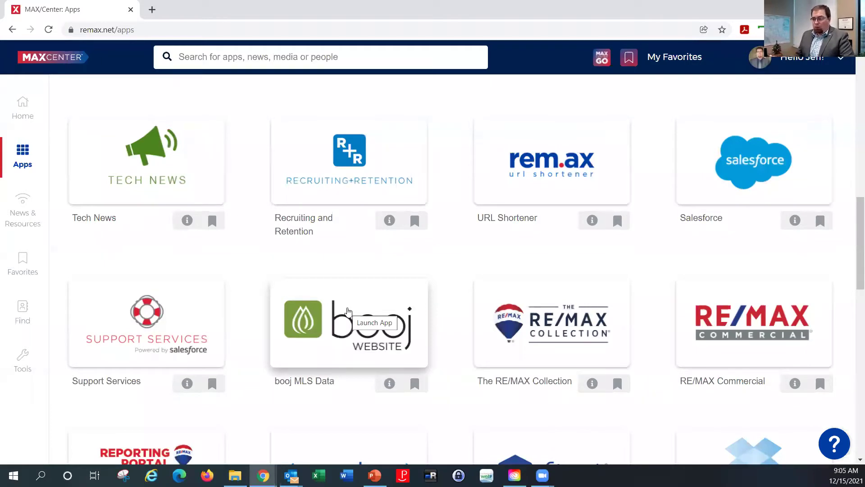
{"action": "scroll", "coordinate": [428, 319], "scroll_direction": "up", "scroll_amount": 10}
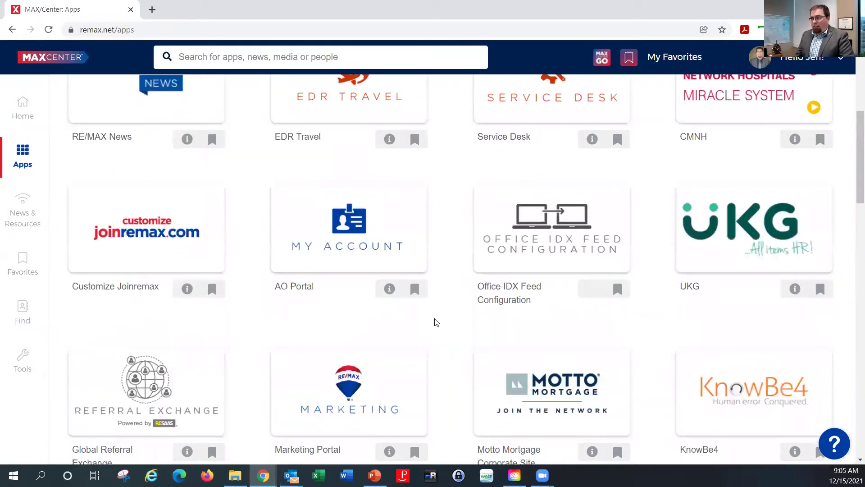
{"action": "scroll", "coordinate": [359, 216], "scroll_direction": "up", "scroll_amount": 6}
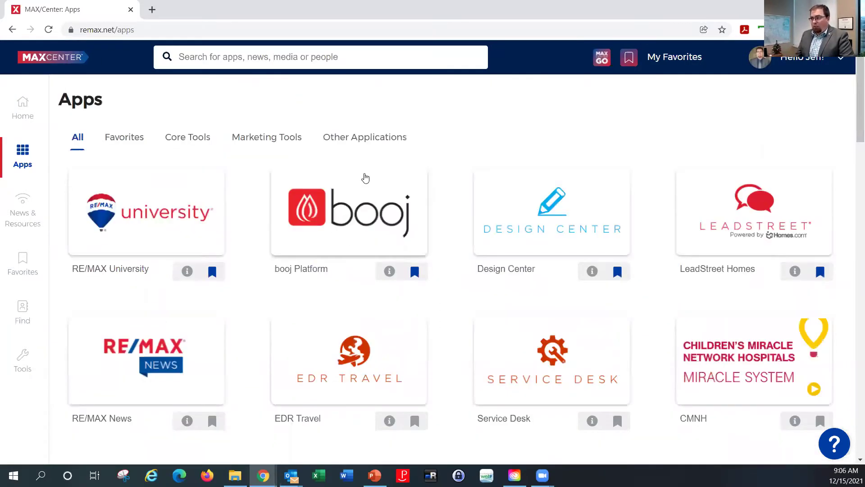
{"action": "left_click", "coordinate": [347, 207]}
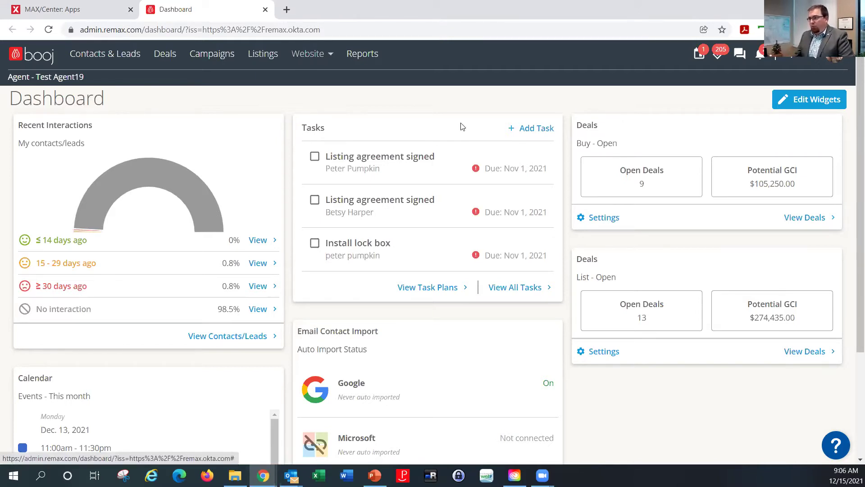
- Open the website's Domain Manager to view the required DNS records and bring up the form for adding a domain
{"action": "left_click", "coordinate": [330, 57]}
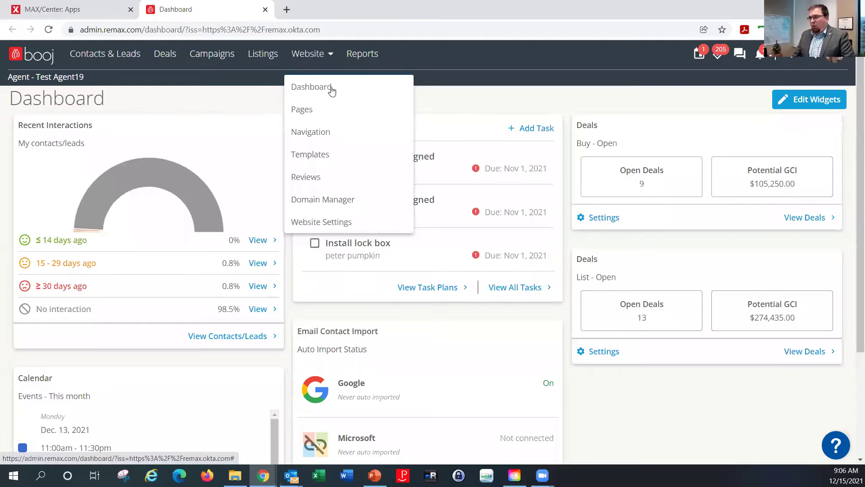
{"action": "left_click", "coordinate": [340, 202]}
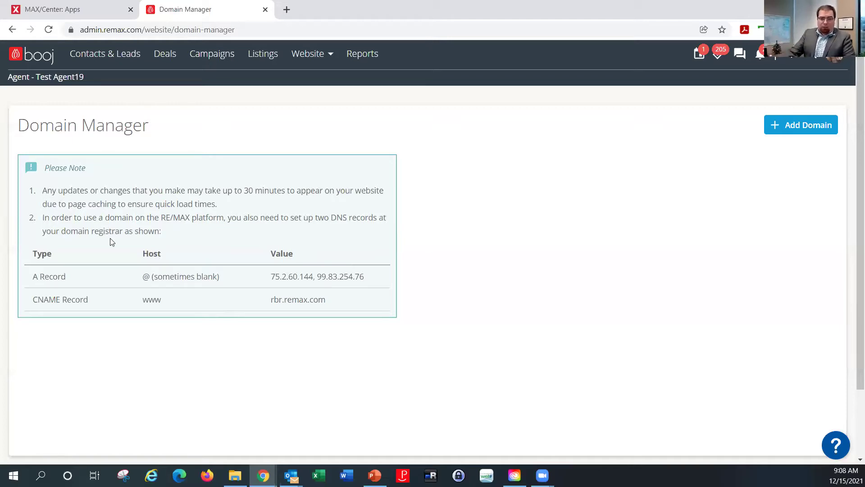
{"action": "left_click", "coordinate": [808, 126]}
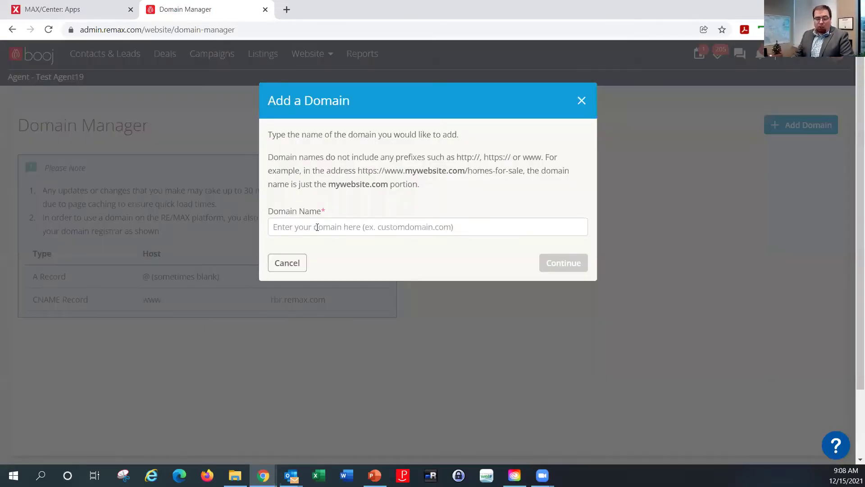
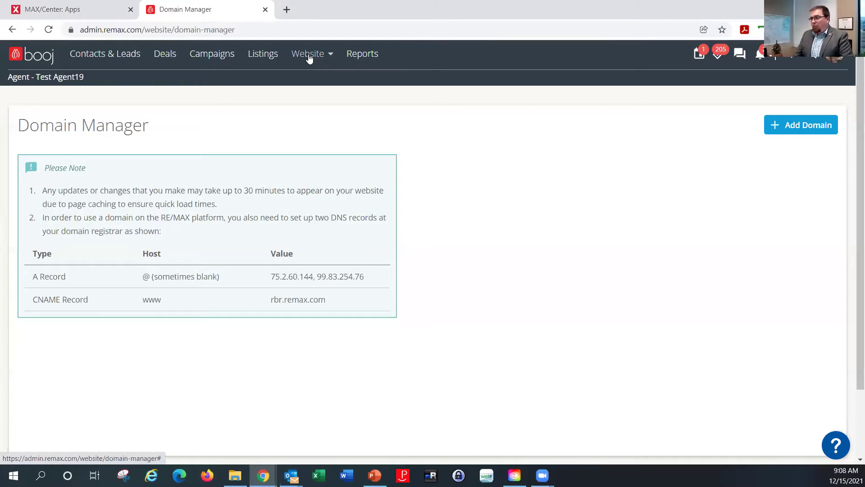
- Open the website dashboard, view the published site at test-agent19.remax.ca and return to the dashboard
{"action": "left_click", "coordinate": [309, 58]}
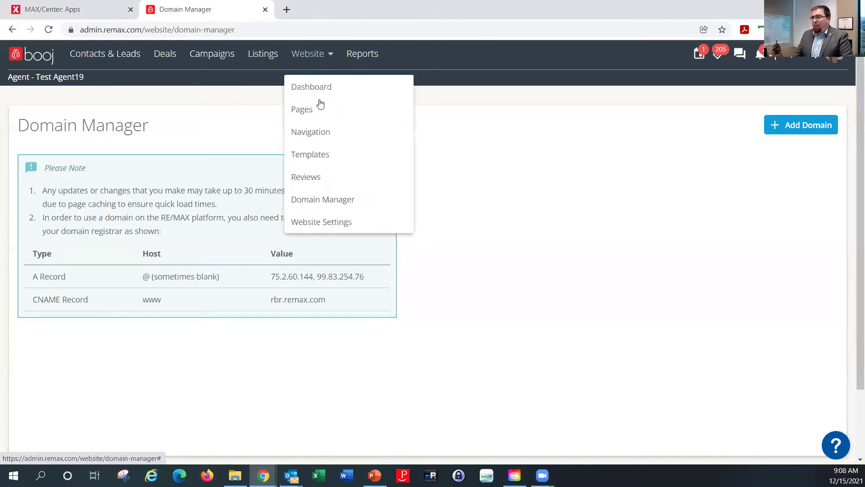
{"action": "left_click", "coordinate": [322, 90]}
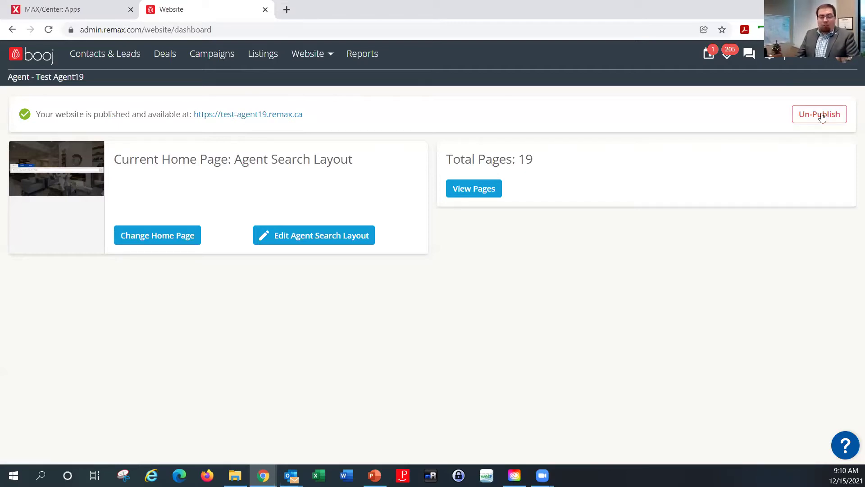
{"action": "left_click", "coordinate": [282, 118]}
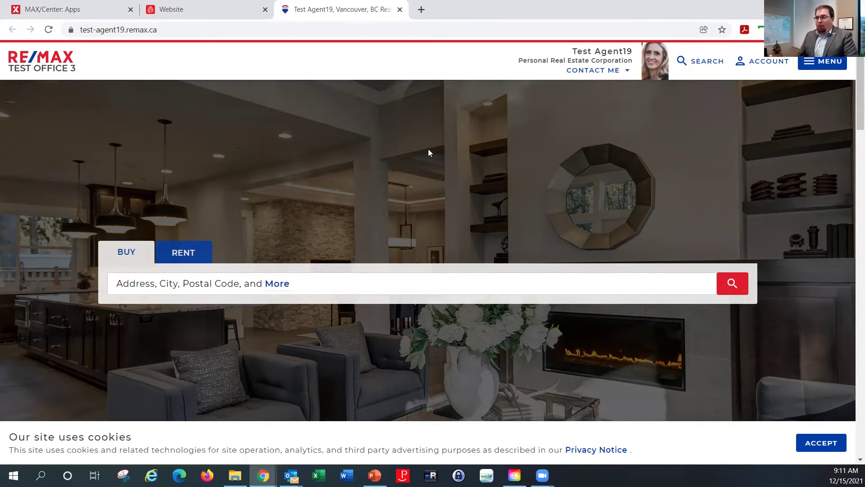
{"action": "left_click", "coordinate": [205, 10]}
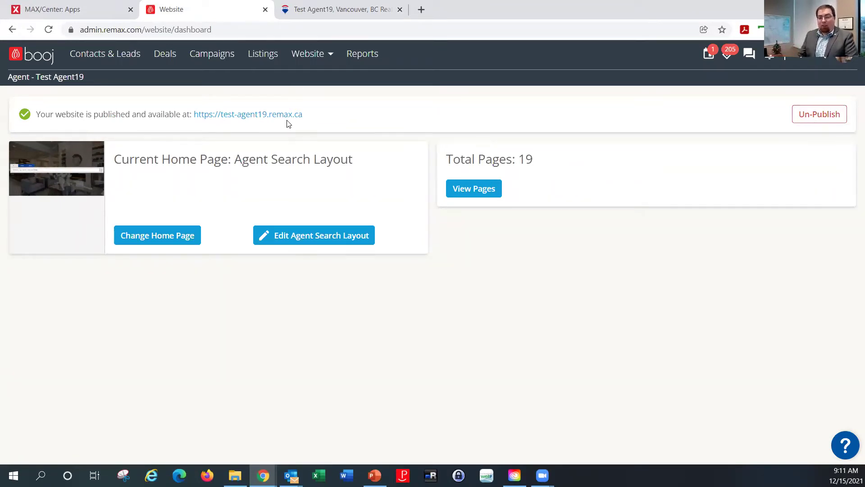
- Examine the published agent home page, from the search banner through the hero image, blog and listings sections to the video
{"action": "left_click", "coordinate": [339, 7]}
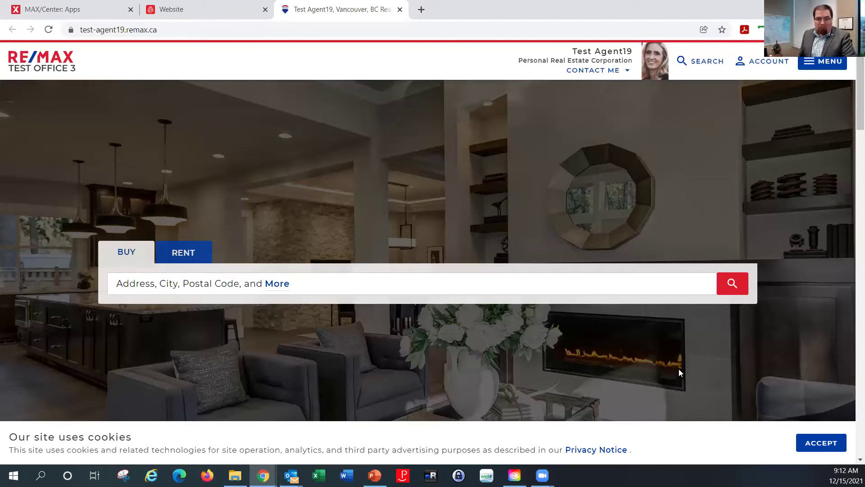
{"action": "scroll", "coordinate": [753, 252], "scroll_direction": "down", "scroll_amount": 2}
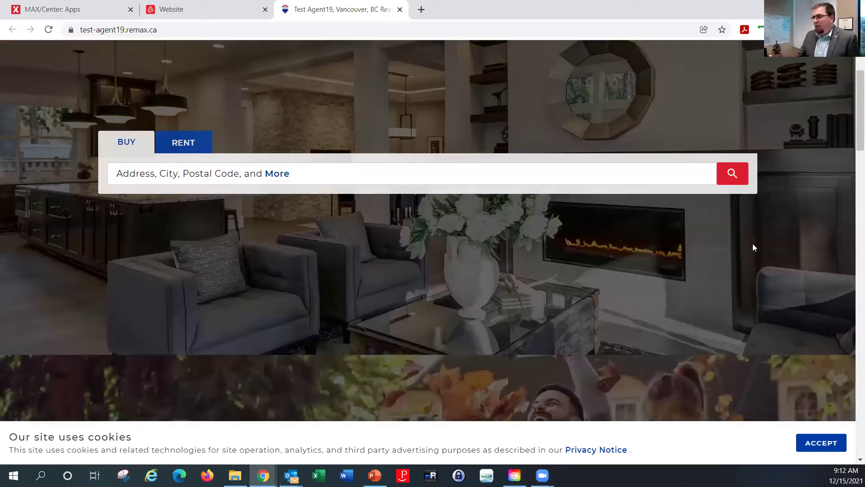
{"action": "scroll", "coordinate": [766, 221], "scroll_direction": "up", "scroll_amount": 2}
{"action": "scroll", "coordinate": [458, 241], "scroll_direction": "down", "scroll_amount": 2}
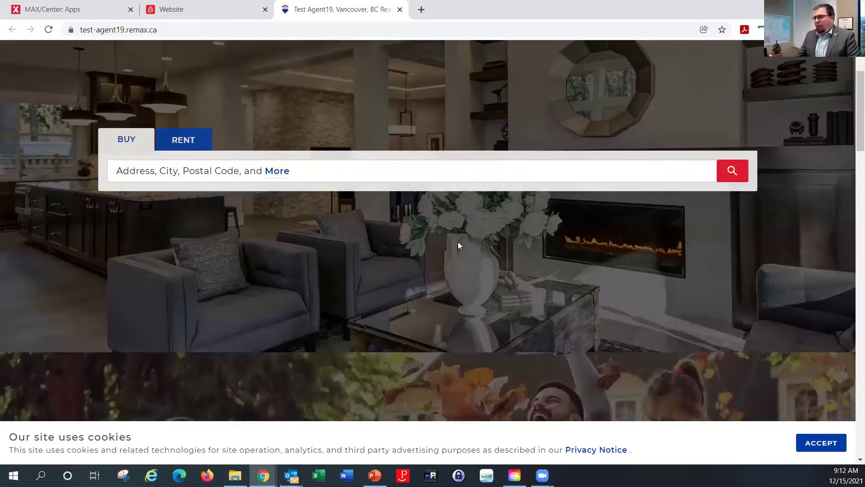
{"action": "scroll", "coordinate": [485, 245], "scroll_direction": "down", "scroll_amount": 1}
{"action": "scroll", "coordinate": [306, 120], "scroll_direction": "down", "scroll_amount": 1}
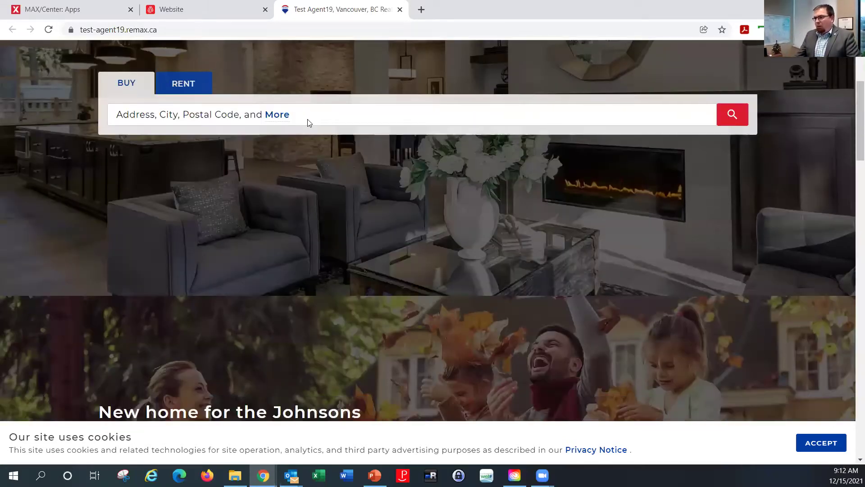
{"action": "scroll", "coordinate": [506, 143], "scroll_direction": "down", "scroll_amount": 5}
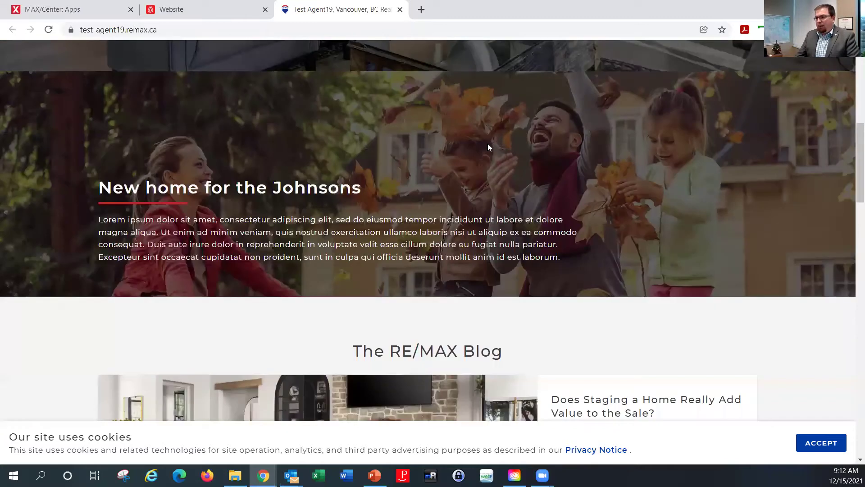
{"action": "scroll", "coordinate": [355, 178], "scroll_direction": "down", "scroll_amount": 1}
{"action": "scroll", "coordinate": [355, 159], "scroll_direction": "up", "scroll_amount": 2}
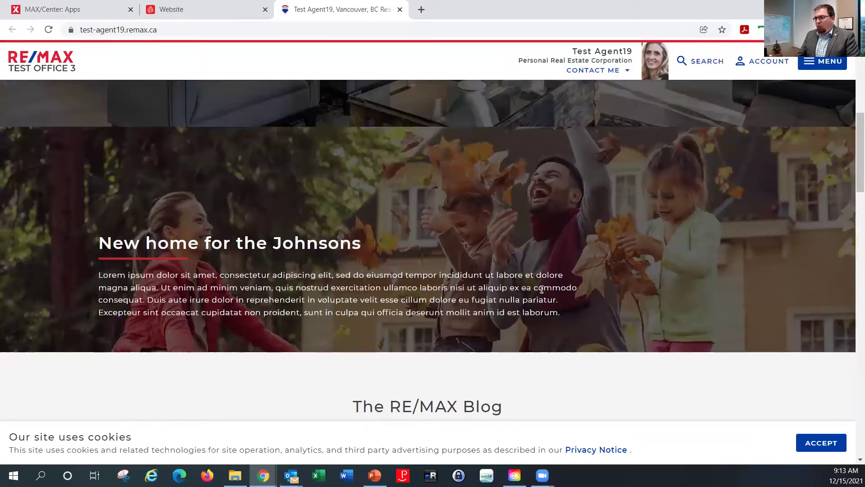
{"action": "scroll", "coordinate": [587, 275], "scroll_direction": "down", "scroll_amount": 2}
{"action": "scroll", "coordinate": [589, 275], "scroll_direction": "down", "scroll_amount": 5}
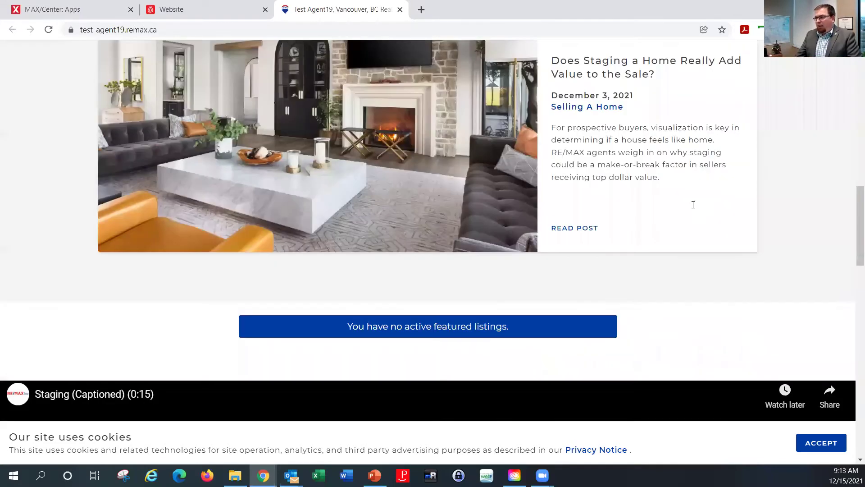
{"action": "scroll", "coordinate": [346, 304], "scroll_direction": "up", "scroll_amount": 1}
{"action": "scroll", "coordinate": [469, 264], "scroll_direction": "up", "scroll_amount": 1}
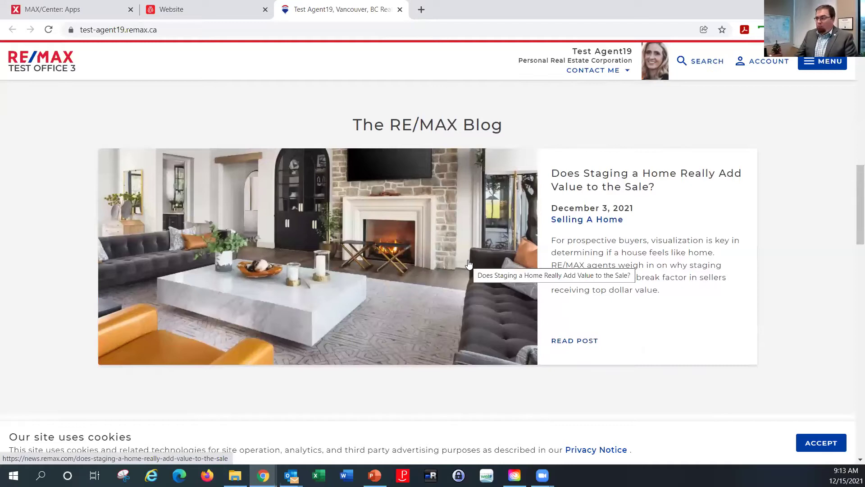
{"action": "scroll", "coordinate": [707, 287], "scroll_direction": "down", "scroll_amount": 1}
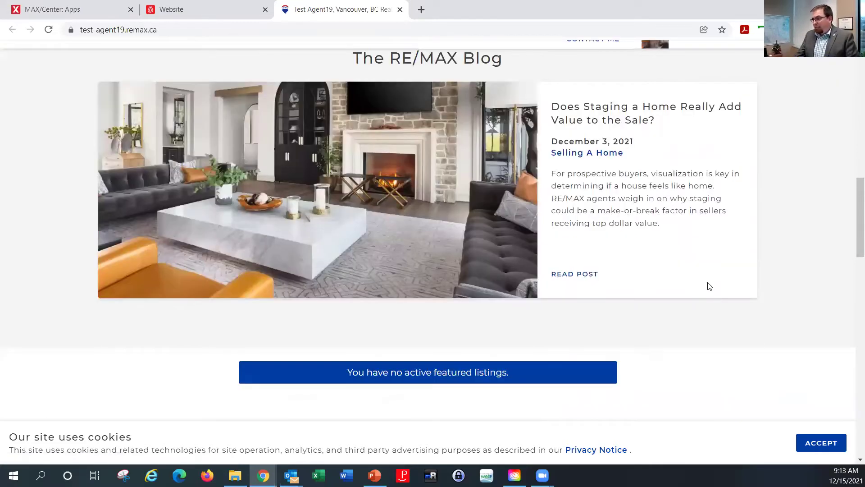
{"action": "scroll", "coordinate": [710, 286], "scroll_direction": "down", "scroll_amount": 4}
{"action": "scroll", "coordinate": [403, 227], "scroll_direction": "down", "scroll_amount": 2}
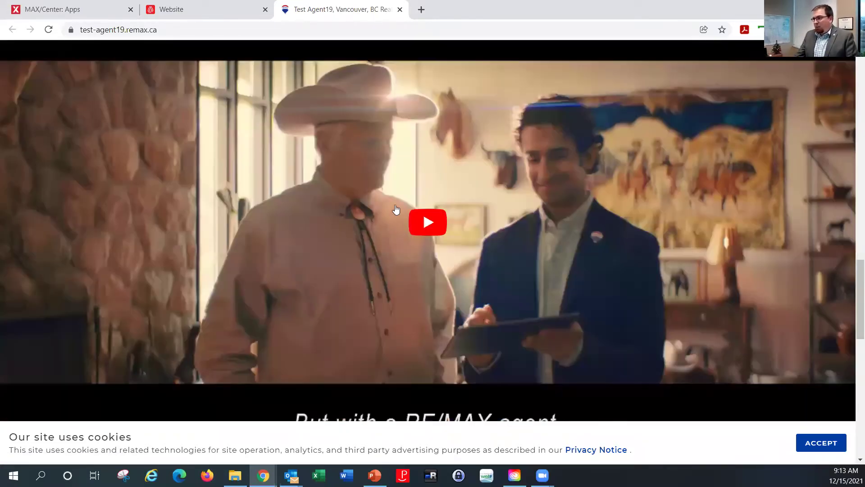
{"action": "scroll", "coordinate": [402, 243], "scroll_direction": "down", "scroll_amount": 1}
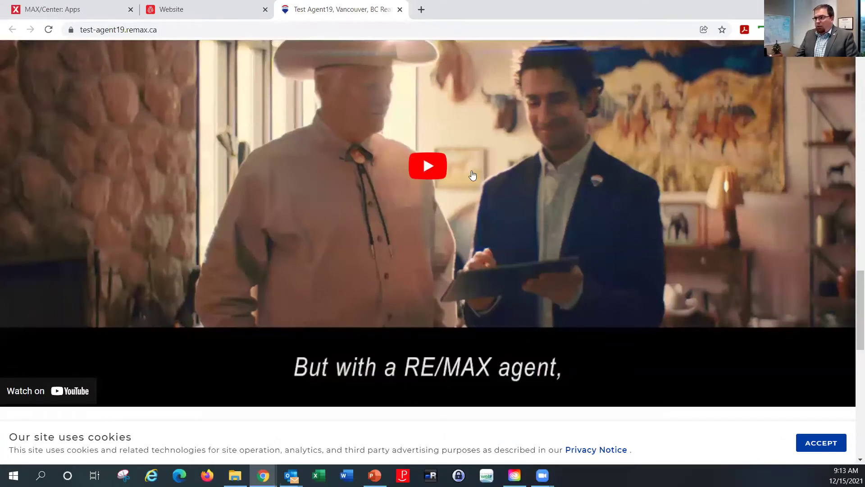
{"action": "scroll", "coordinate": [484, 210], "scroll_direction": "up", "scroll_amount": 2}
{"action": "scroll", "coordinate": [484, 211], "scroll_direction": "up", "scroll_amount": 5}
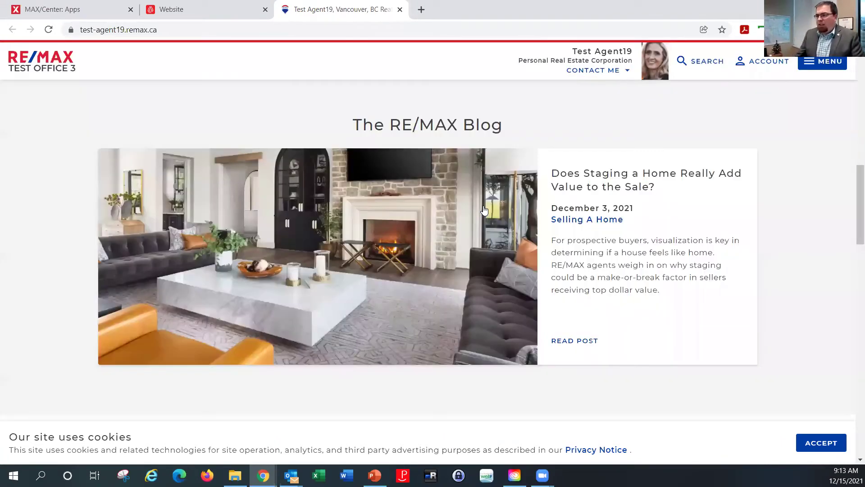
{"action": "scroll", "coordinate": [484, 210], "scroll_direction": "up", "scroll_amount": 9}
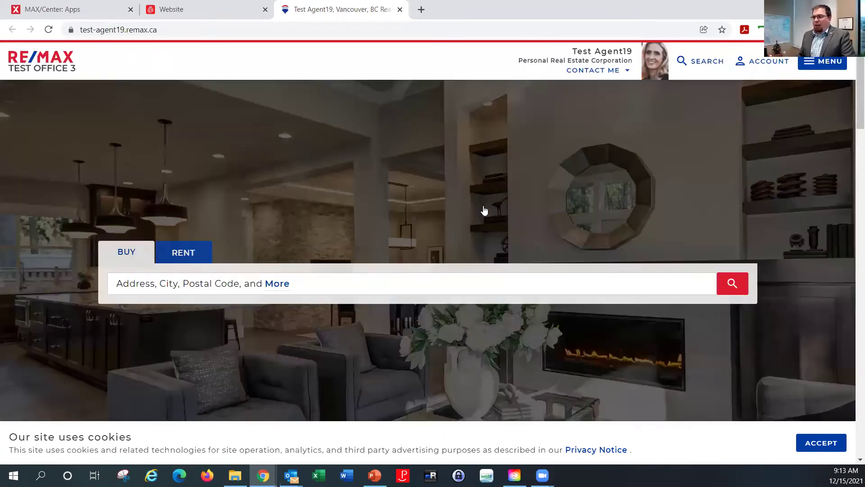
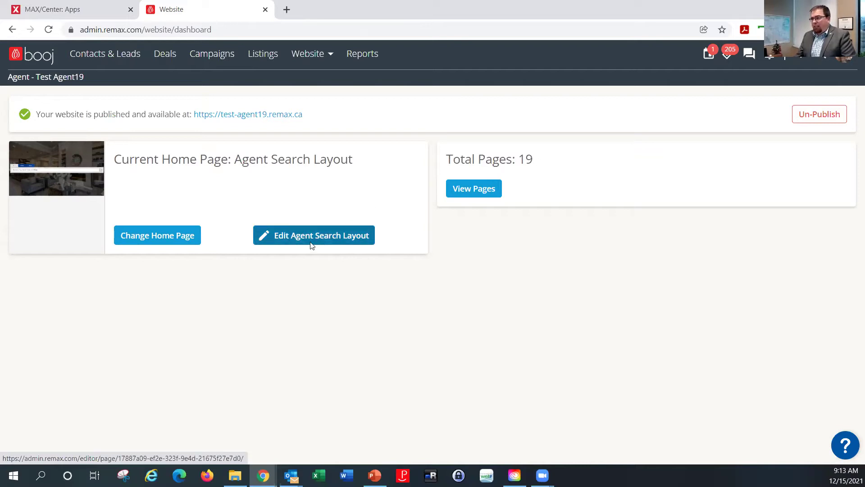
- Open the Agent Search Layout home page for editing and review the Hero Image block's content and the blog section preview
{"action": "left_click", "coordinate": [304, 240]}
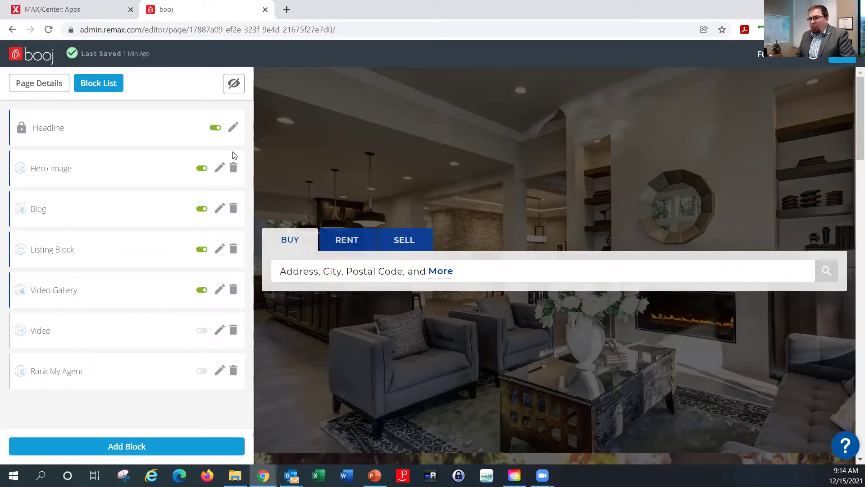
{"action": "left_click", "coordinate": [61, 173]}
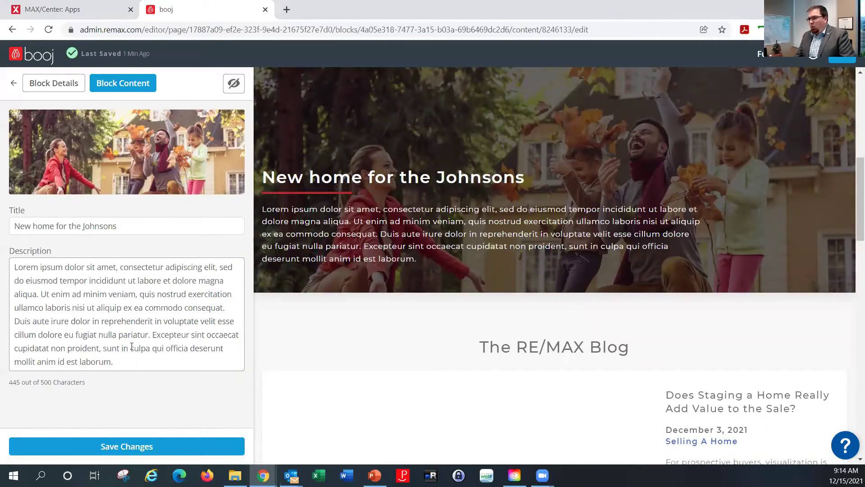
{"action": "left_click", "coordinate": [14, 84]}
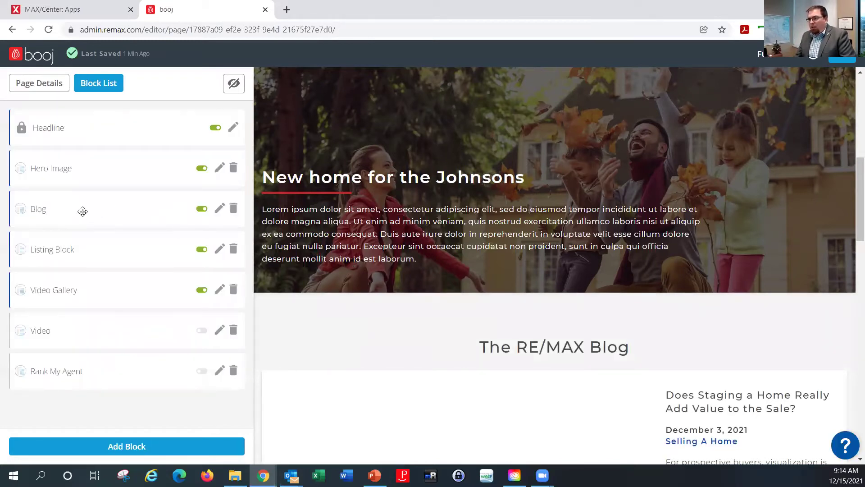
{"action": "scroll", "coordinate": [626, 319], "scroll_direction": "down", "scroll_amount": 4}
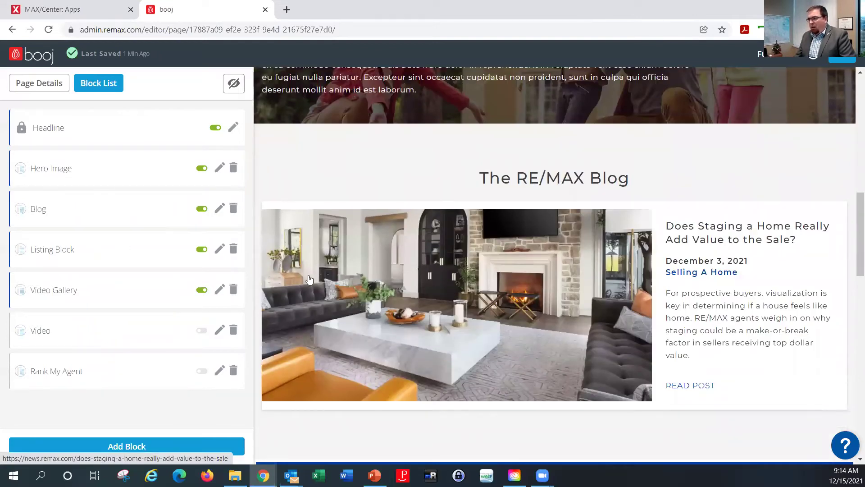
- Review the remaining home page preview down to the video, and permanently remove the Video block from the block list
{"action": "scroll", "coordinate": [520, 286], "scroll_direction": "down", "scroll_amount": 2}
{"action": "scroll", "coordinate": [84, 184], "scroll_direction": "down", "scroll_amount": 5}
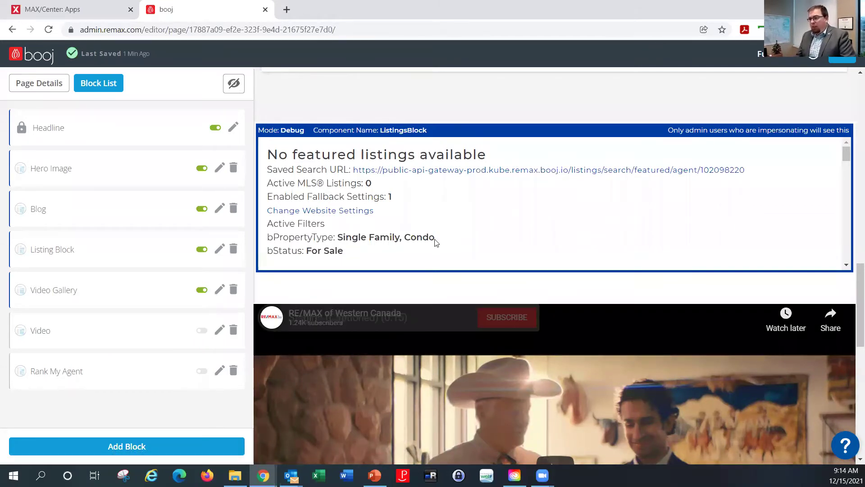
{"action": "scroll", "coordinate": [435, 241], "scroll_direction": "down", "scroll_amount": 1}
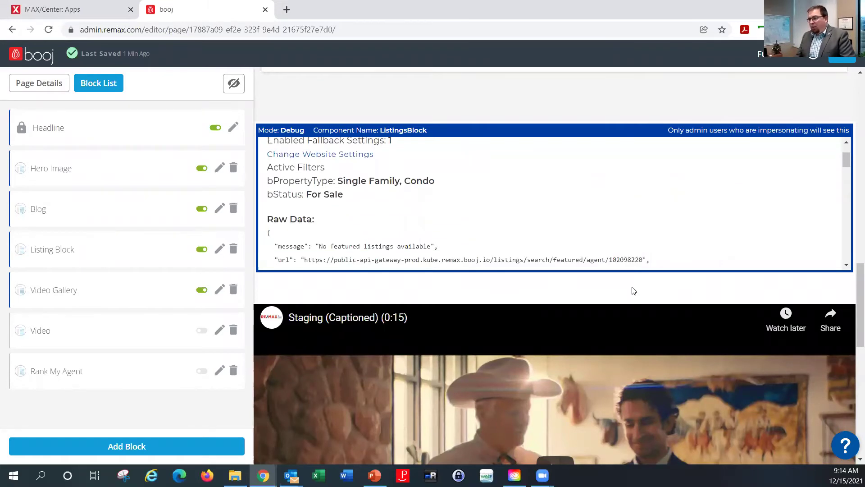
{"action": "scroll", "coordinate": [661, 289], "scroll_direction": "down", "scroll_amount": 3}
{"action": "scroll", "coordinate": [662, 289], "scroll_direction": "down", "scroll_amount": 1}
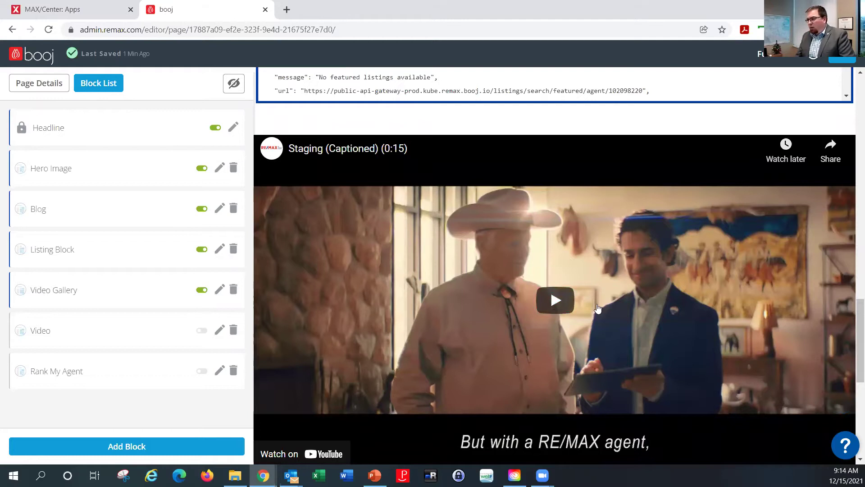
{"action": "scroll", "coordinate": [273, 296], "scroll_direction": "down", "scroll_amount": 6}
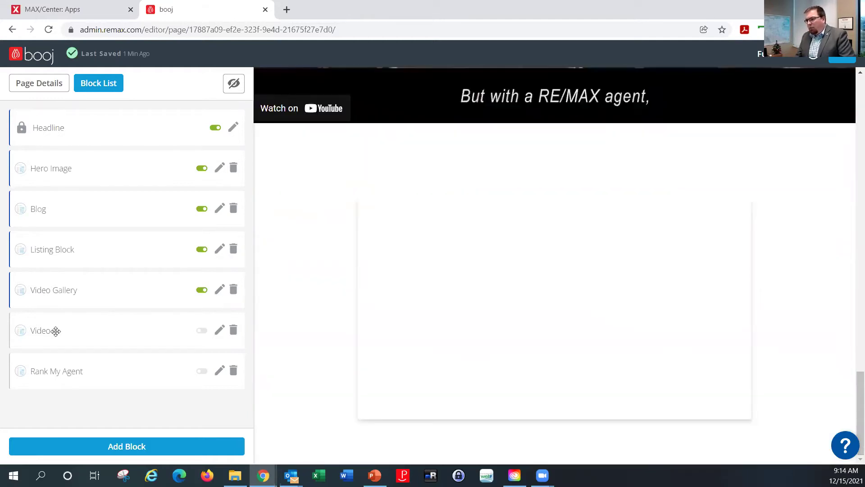
{"action": "left_click", "coordinate": [233, 331]}
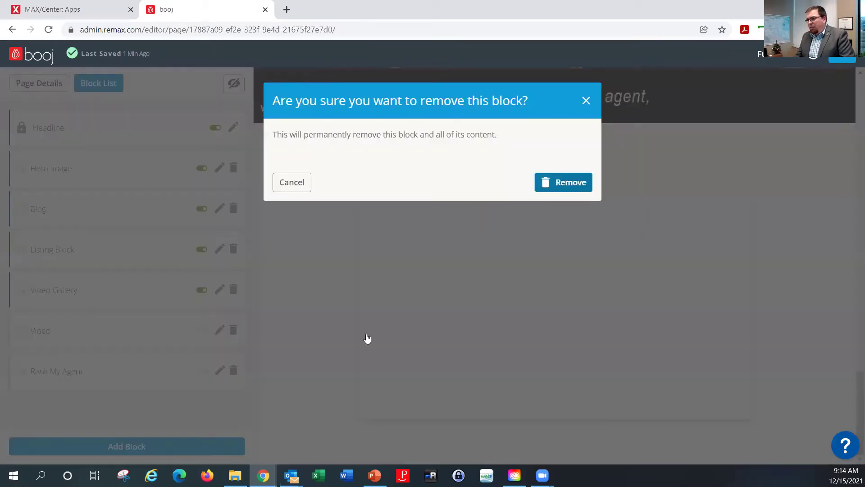
{"action": "key", "text": "Return"}
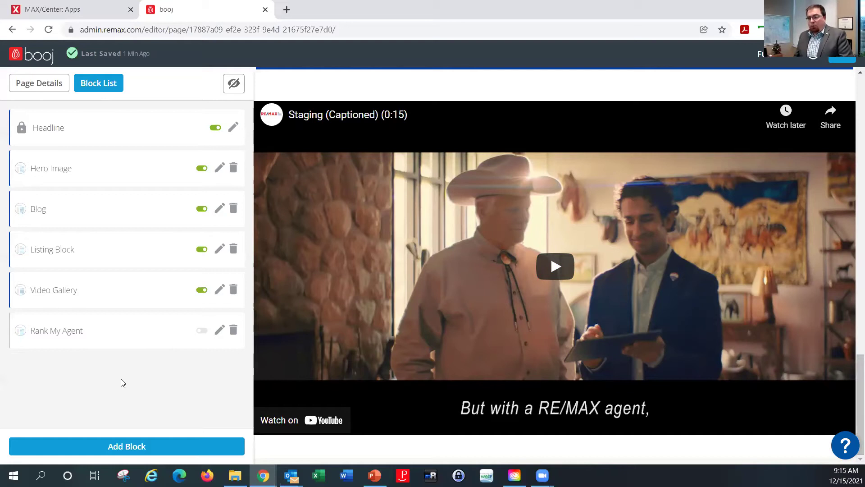
- Add a Testimonials - Agent Reviews block to the home page and return to the block list
{"action": "left_click", "coordinate": [136, 447]}
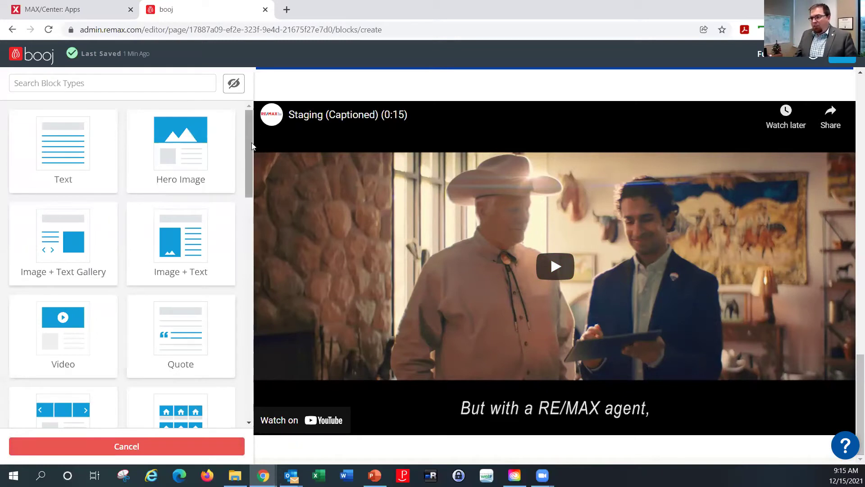
{"action": "scroll", "coordinate": [40, 187], "scroll_direction": "down", "scroll_amount": 2}
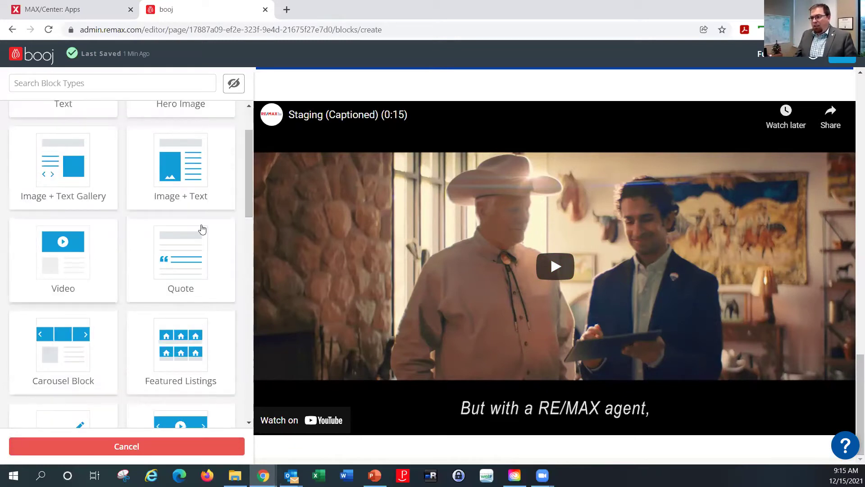
{"action": "left_click_drag", "start_coordinate": [249, 169], "coordinate": [252, 211]}
{"action": "left_click_drag", "start_coordinate": [251, 240], "coordinate": [252, 307]}
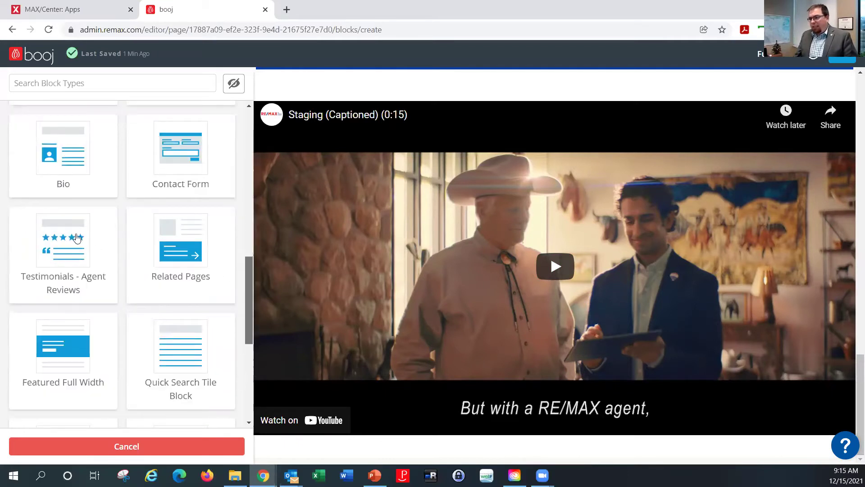
{"action": "scroll", "coordinate": [66, 233], "scroll_direction": "down", "scroll_amount": 1}
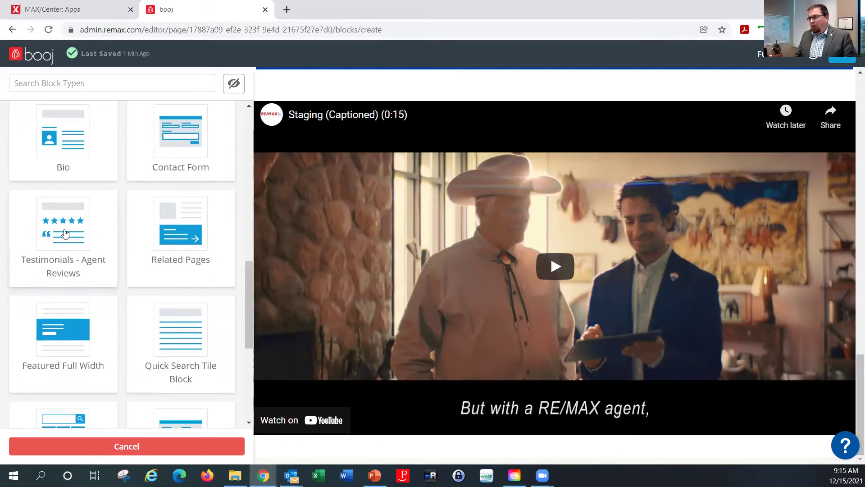
{"action": "left_click", "coordinate": [65, 233]}
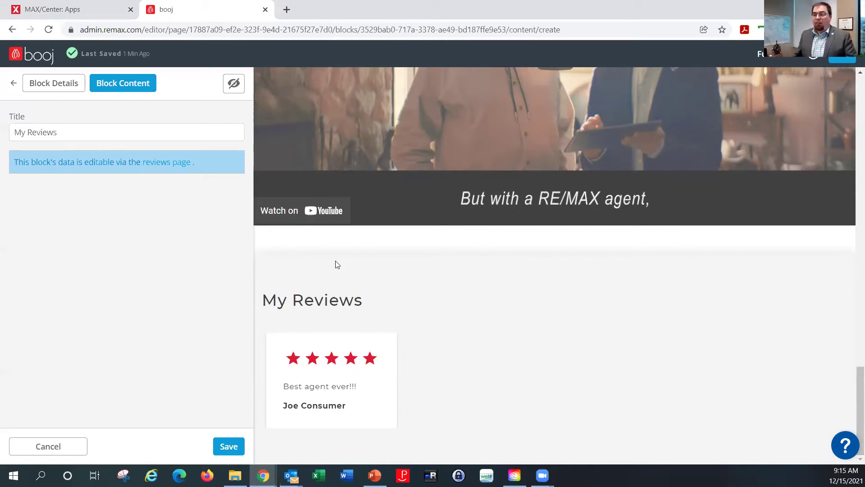
{"action": "left_click", "coordinate": [13, 85]}
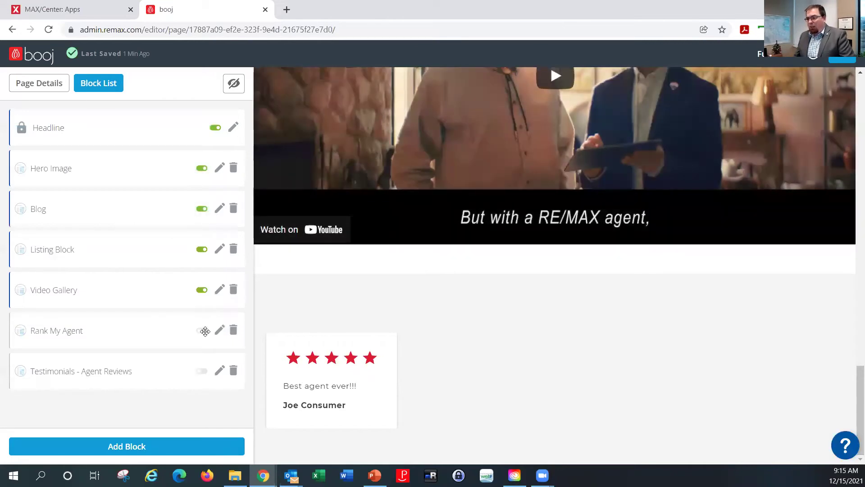
- View the Rank My Agent block's content with its RankMyAgent connection option, and return to the block list
{"action": "left_click", "coordinate": [219, 330]}
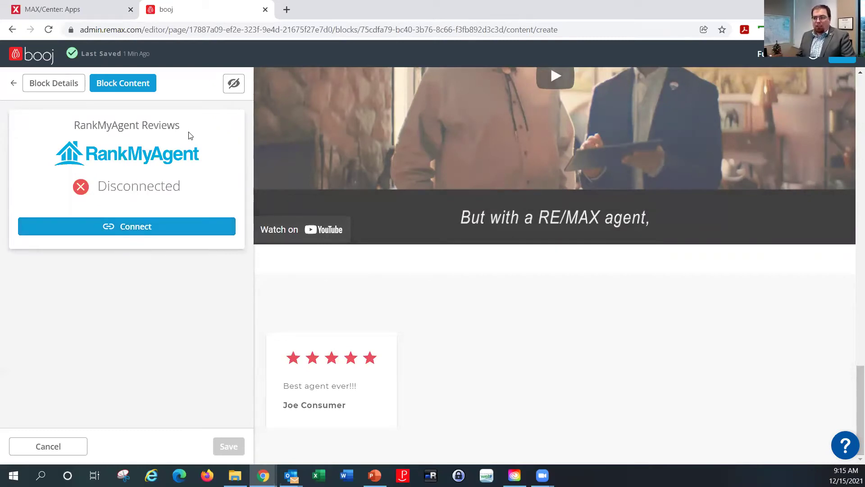
{"action": "left_click", "coordinate": [136, 234]}
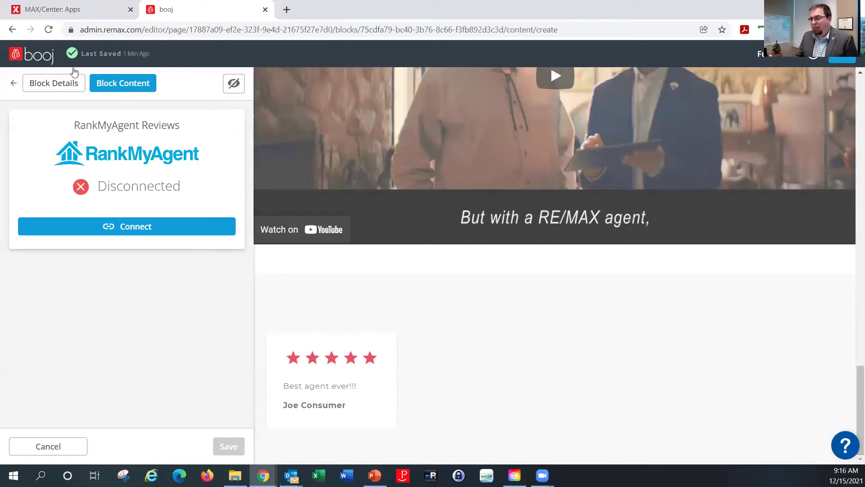
{"action": "key", "text": "alt+Left"}
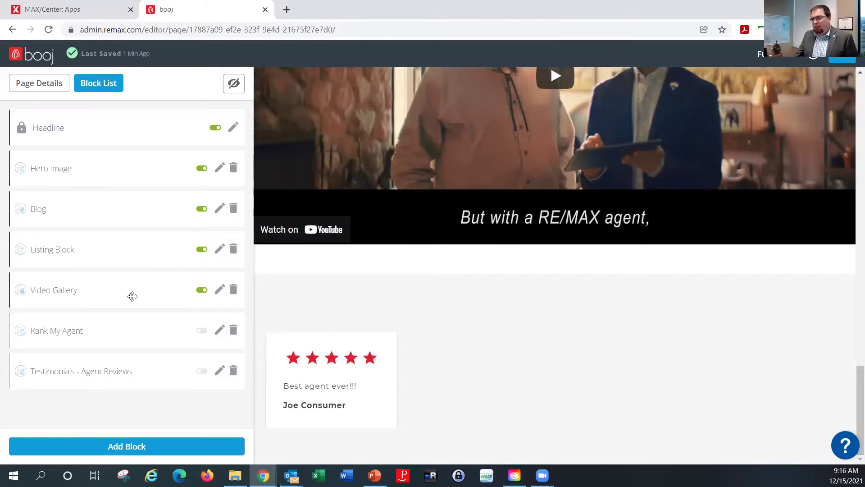
- Try to move the Video Gallery block above the Listing Block and check the order in the page preview
{"action": "left_click_drag", "start_coordinate": [132, 296], "coordinate": [134, 251]}
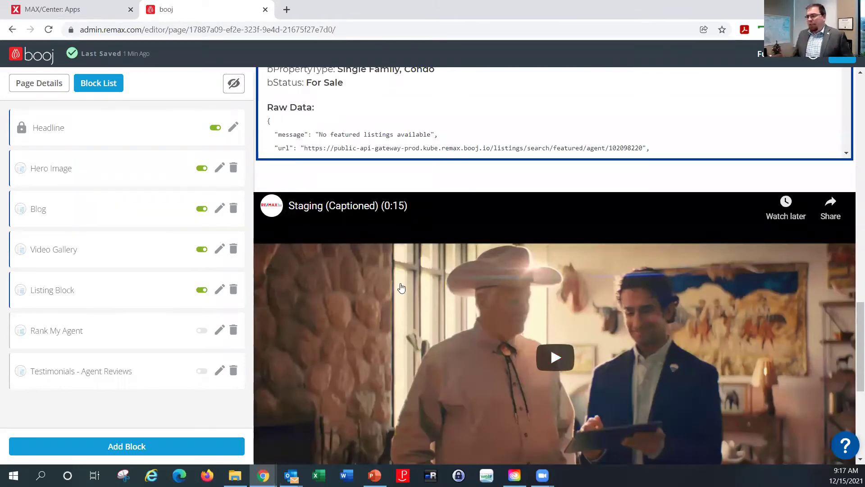
{"action": "scroll", "coordinate": [411, 287], "scroll_direction": "up", "scroll_amount": 2}
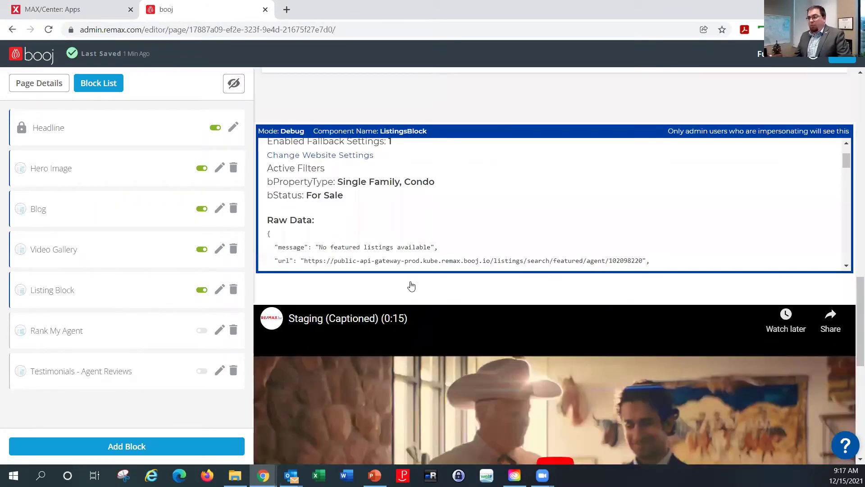
{"action": "scroll", "coordinate": [411, 286], "scroll_direction": "up", "scroll_amount": 1}
{"action": "scroll", "coordinate": [77, 270], "scroll_direction": "up", "scroll_amount": 1}
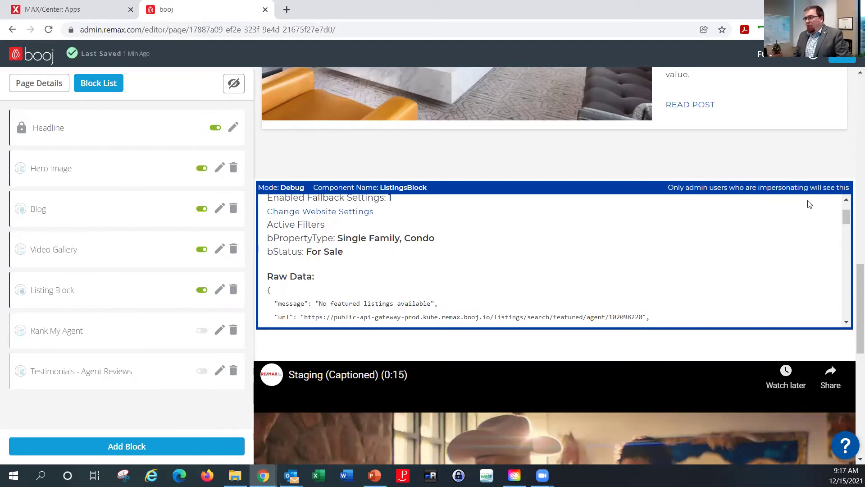
- Permanently remove the existing "New home for the Johnsons" Hero Image block from the home page
{"action": "scroll", "coordinate": [606, 253], "scroll_direction": "up", "scroll_amount": 5}
{"action": "scroll", "coordinate": [577, 249], "scroll_direction": "up", "scroll_amount": 5}
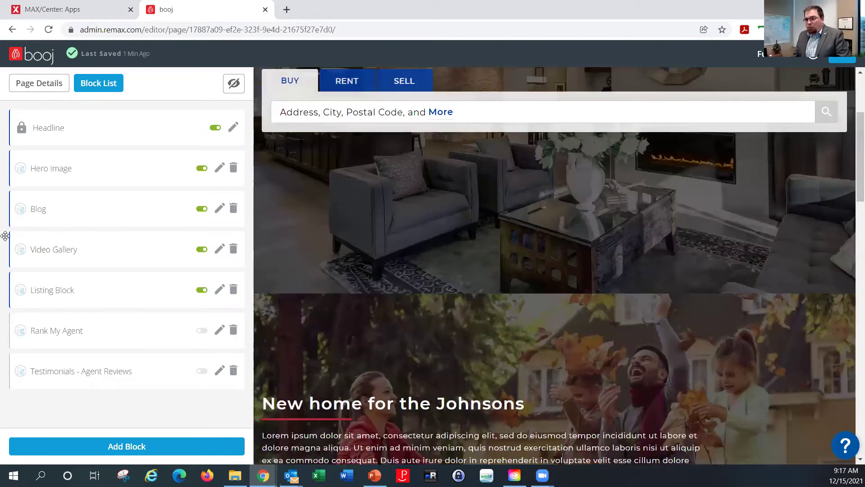
{"action": "mouse_move", "coordinate": [81, 164]}
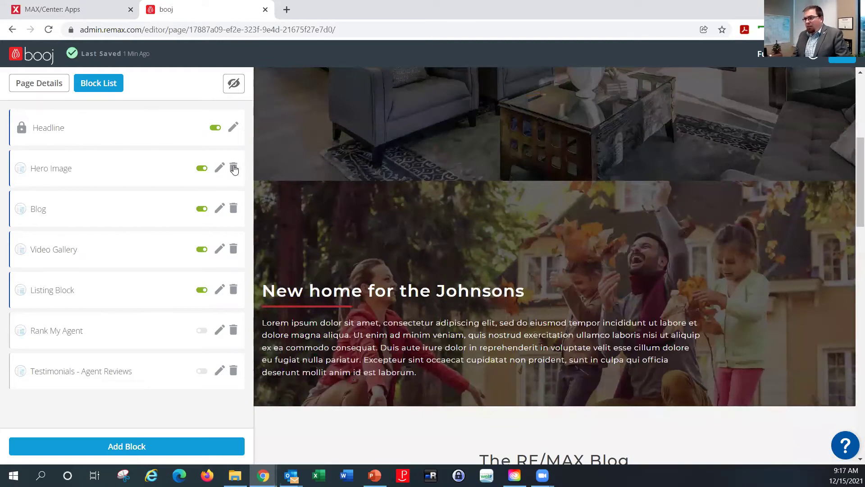
{"action": "left_click", "coordinate": [234, 169]}
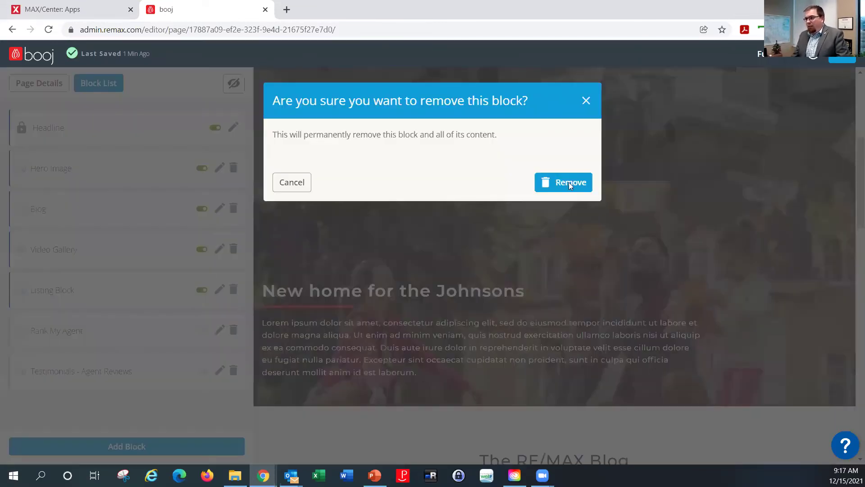
{"action": "left_click", "coordinate": [570, 185]}
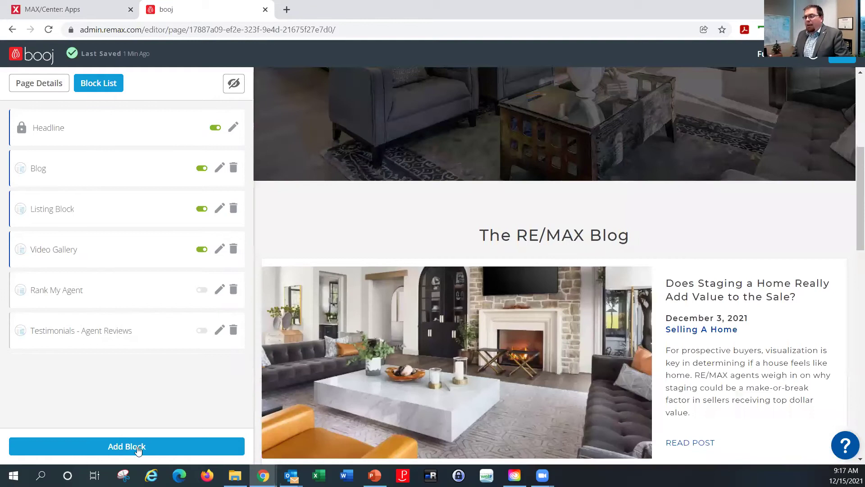
- Add a new Hero Image block and insert the "CAN: Tofino" library picture as its image
{"action": "left_click", "coordinate": [138, 449]}
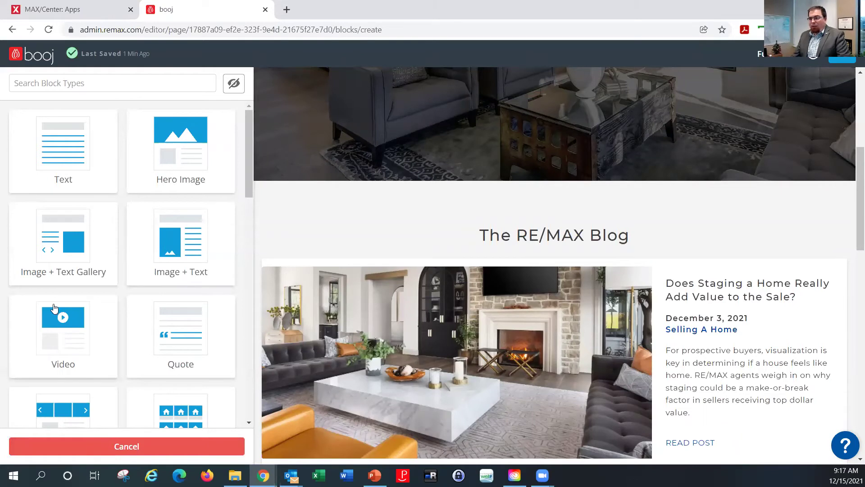
{"action": "left_click", "coordinate": [174, 155]}
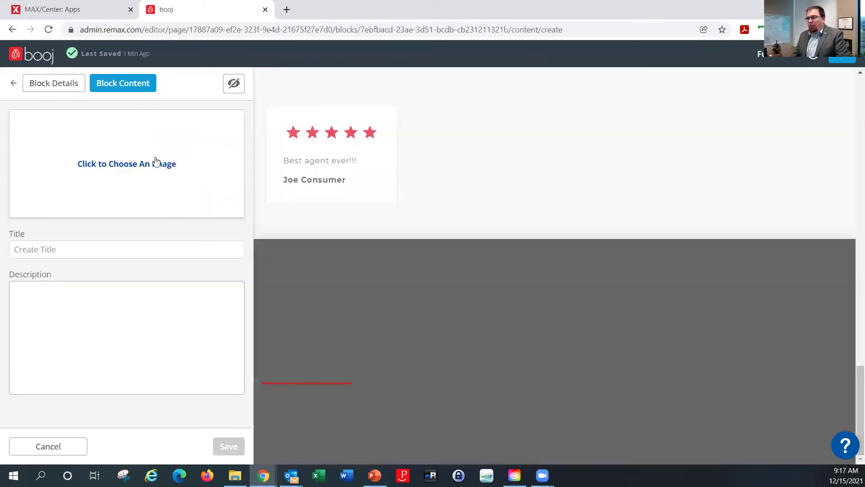
{"action": "left_click", "coordinate": [120, 168]}
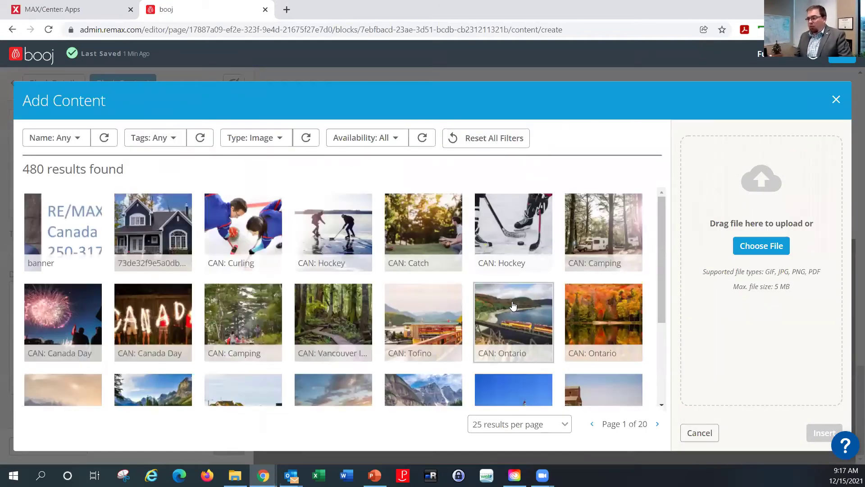
{"action": "scroll", "coordinate": [660, 271], "scroll_direction": "down", "scroll_amount": 1}
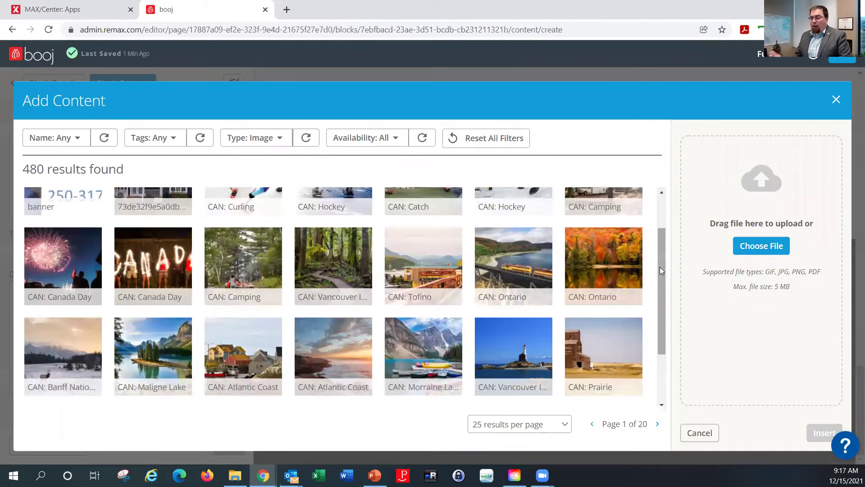
{"action": "left_click", "coordinate": [422, 264]}
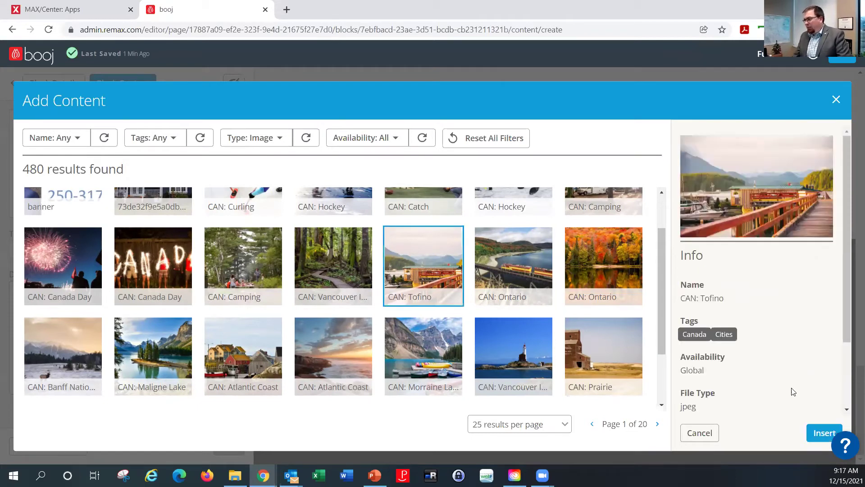
{"action": "left_click", "coordinate": [824, 433]}
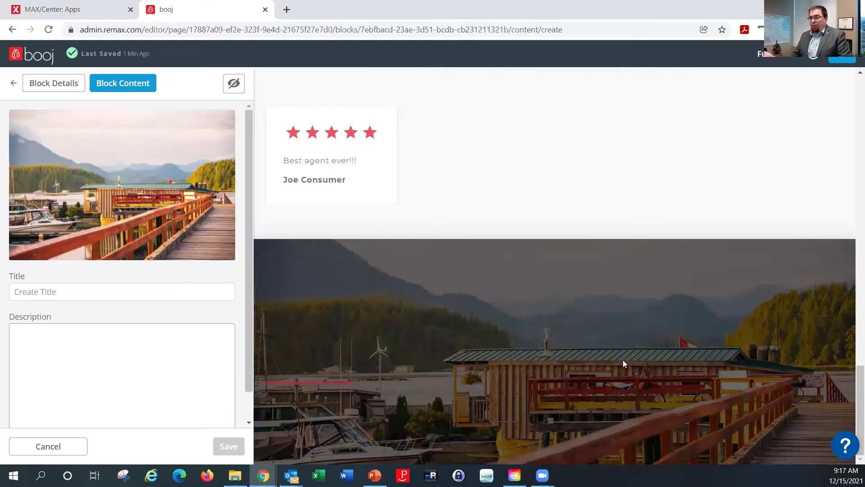
- Title the new Hero Image block "Tofino", fill its description with two lines of random filler text, and save the block
{"action": "left_click", "coordinate": [57, 292]}
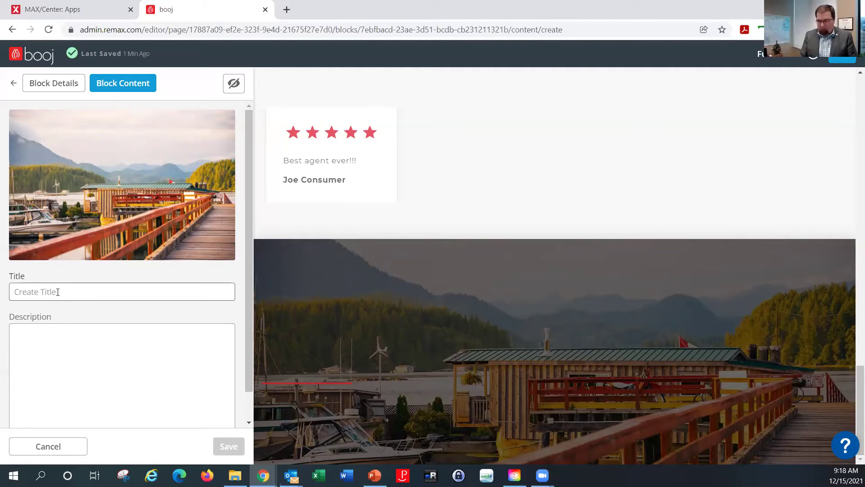
{"action": "type", "text": "Tofino"}
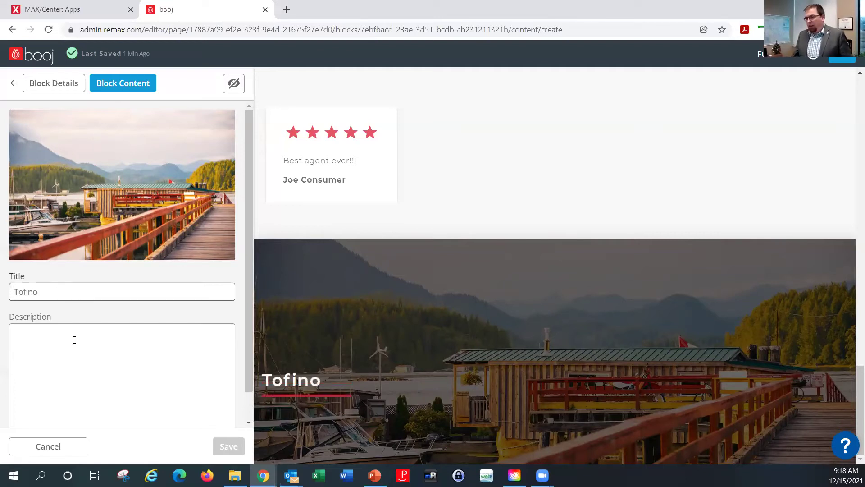
{"action": "left_click", "coordinate": [73, 340]}
{"action": "type", "text": "a;sldkfj;slkjf"}
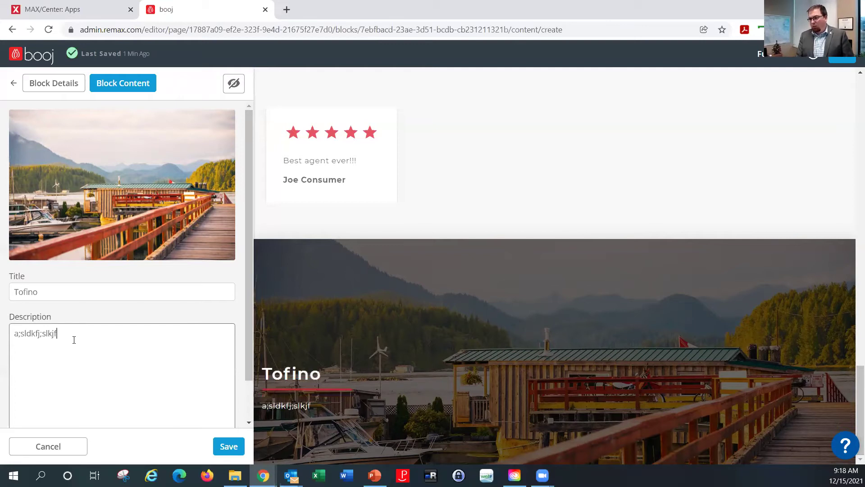
{"action": "type", "text": "laskjf;lkjas;flkjsa;ldkfjaslkjflk;asdf"}
{"action": "key", "text": "Return"}
{"action": "type", "text": "jd"}
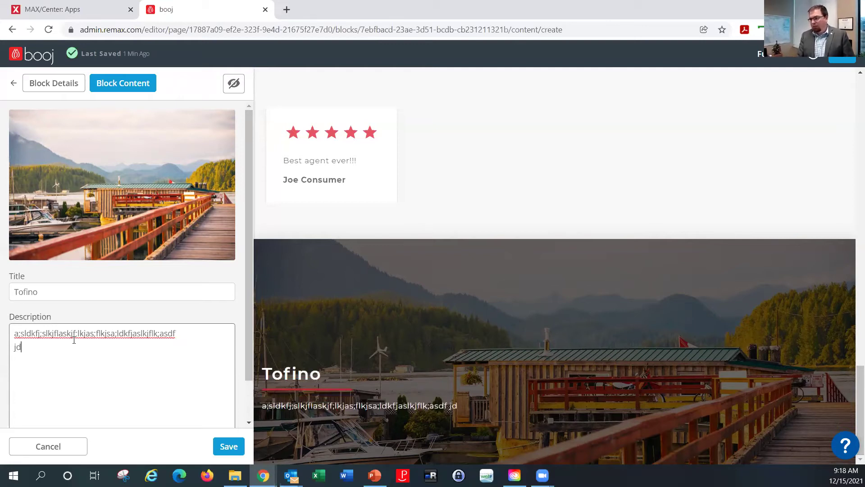
{"action": "type", "text": "fa;lkfj;laskjflkasjf;lkjsa;lkfjasdjlc"}
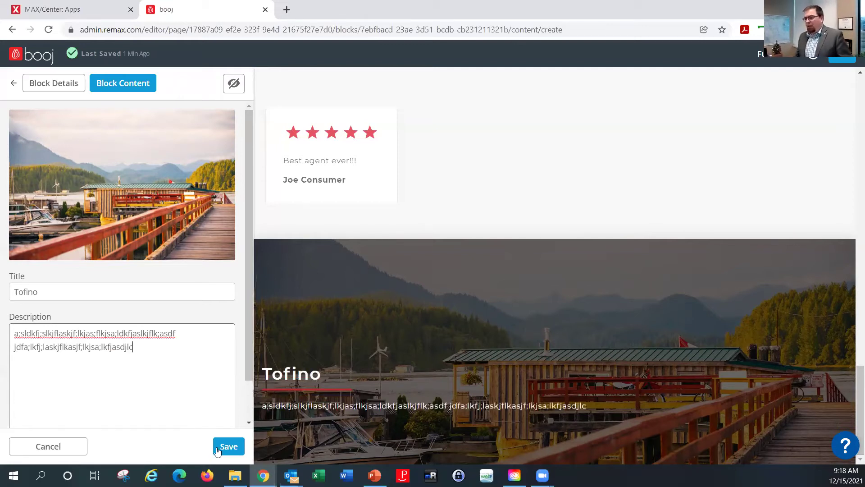
{"action": "left_click", "coordinate": [217, 451]}
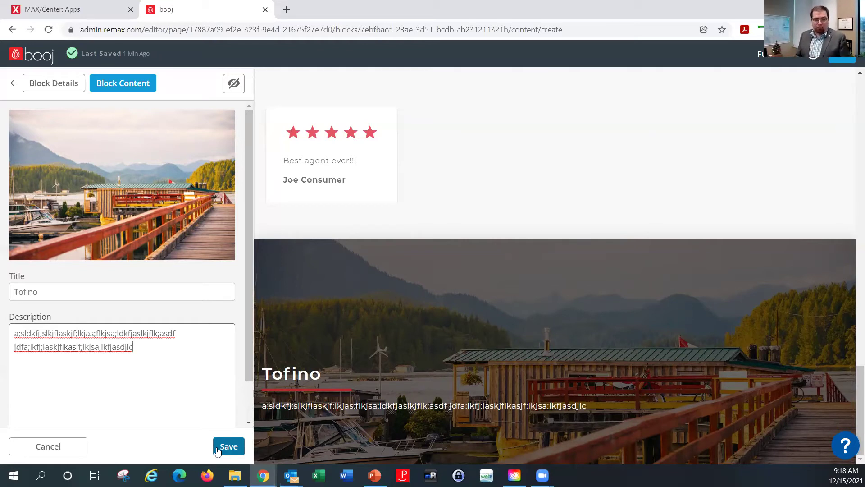
{"action": "left_click", "coordinate": [216, 451]}
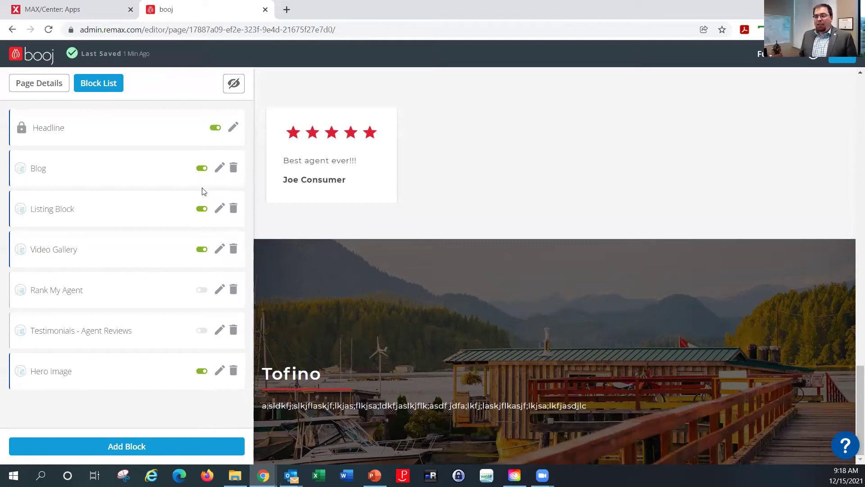
- Delete the Video Gallery block from the home page and add a new Video block
{"action": "left_click", "coordinate": [234, 249]}
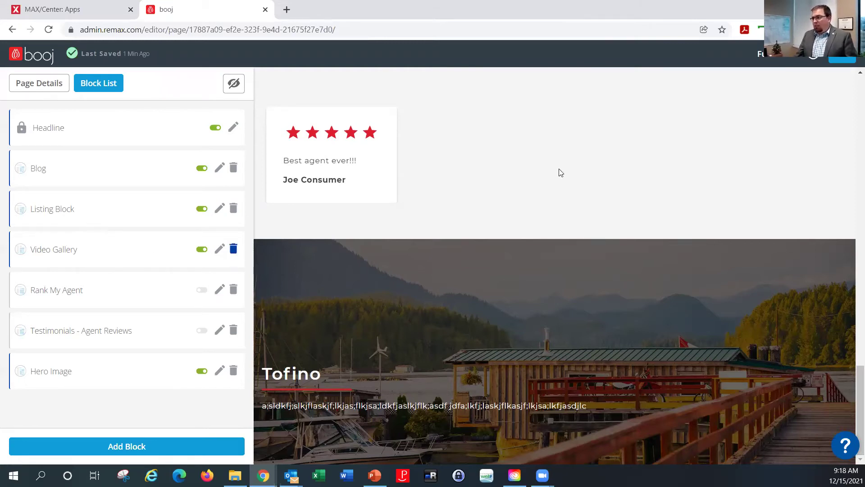
{"action": "left_click", "coordinate": [570, 180]}
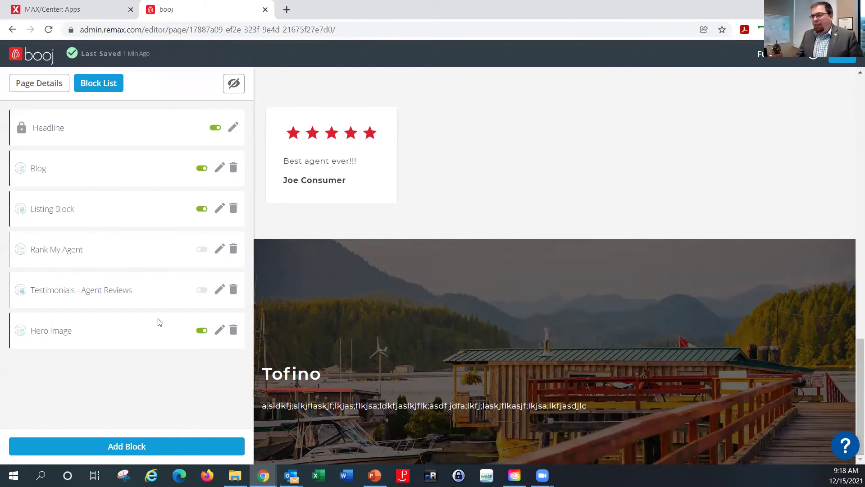
{"action": "left_click", "coordinate": [140, 449]}
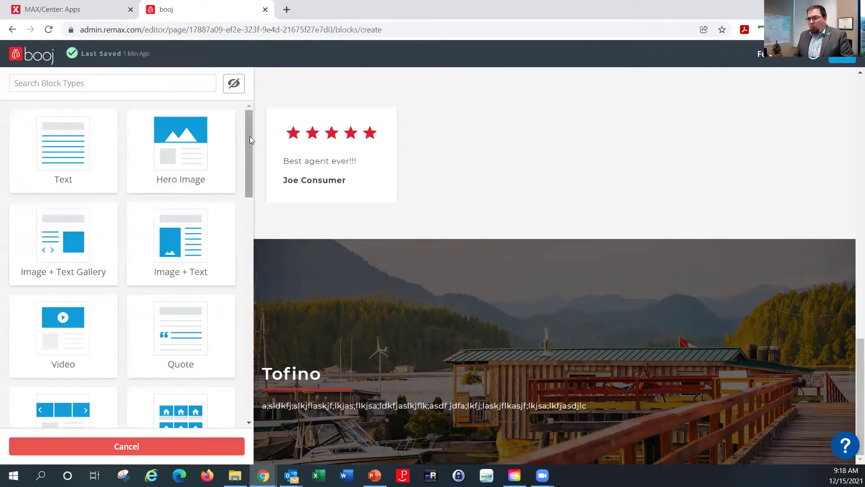
{"action": "scroll", "coordinate": [250, 140], "scroll_direction": "down", "scroll_amount": 2}
{"action": "scroll", "coordinate": [68, 162], "scroll_direction": "down", "scroll_amount": 1}
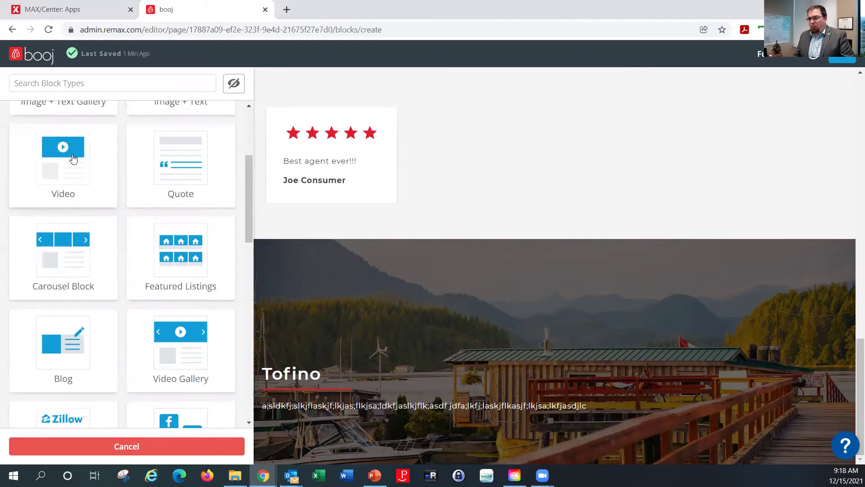
{"action": "left_click", "coordinate": [73, 158]}
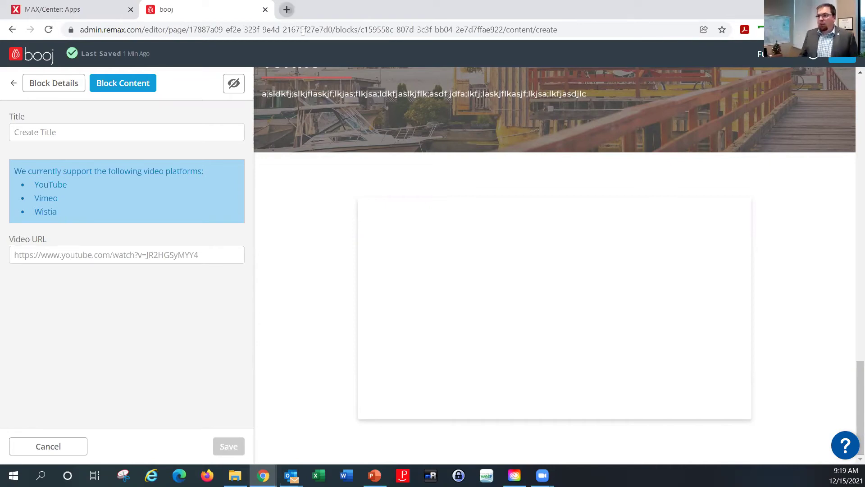
- Open YouTube in a new tab, search for "remax of western canada" and go to the RE/MAX of Western Canada channel
{"action": "key", "text": "ctrl+t"}
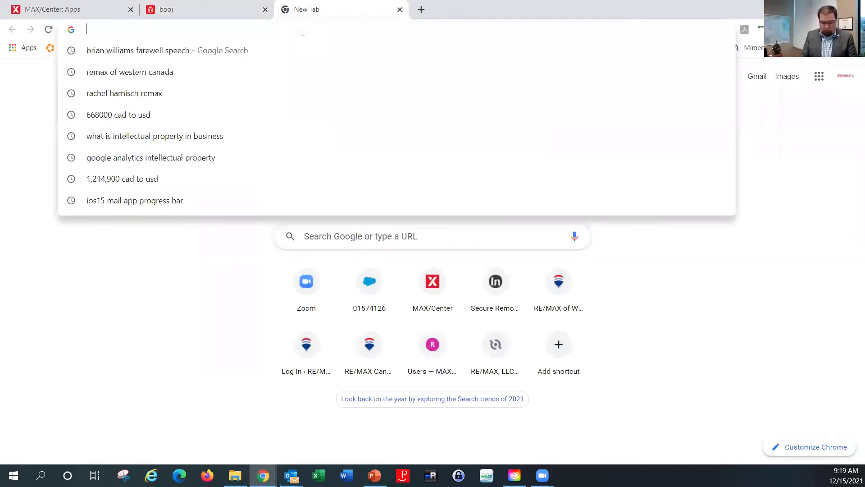
{"action": "type", "text": "youtu"}
{"action": "key", "text": "Return"}
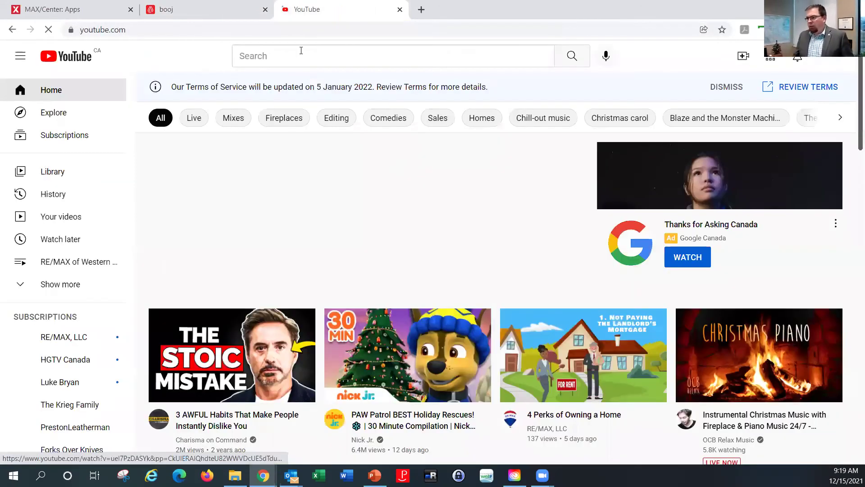
{"action": "left_click", "coordinate": [301, 50]}
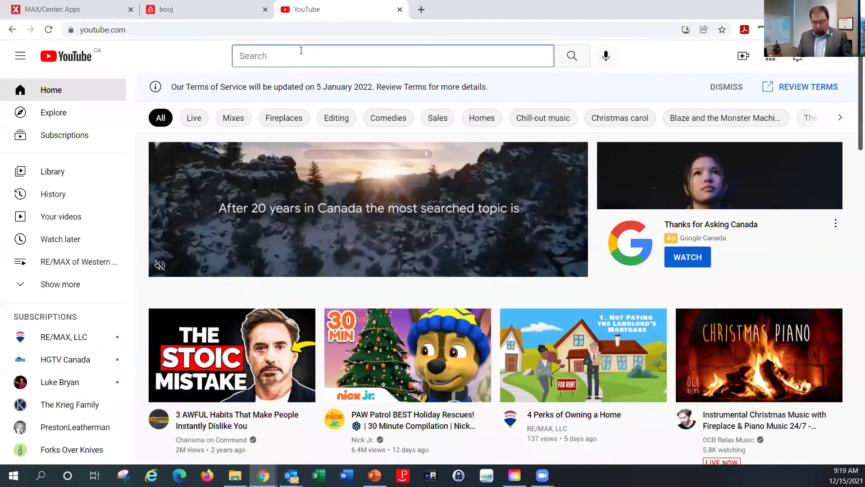
{"action": "type", "text": "rema"}
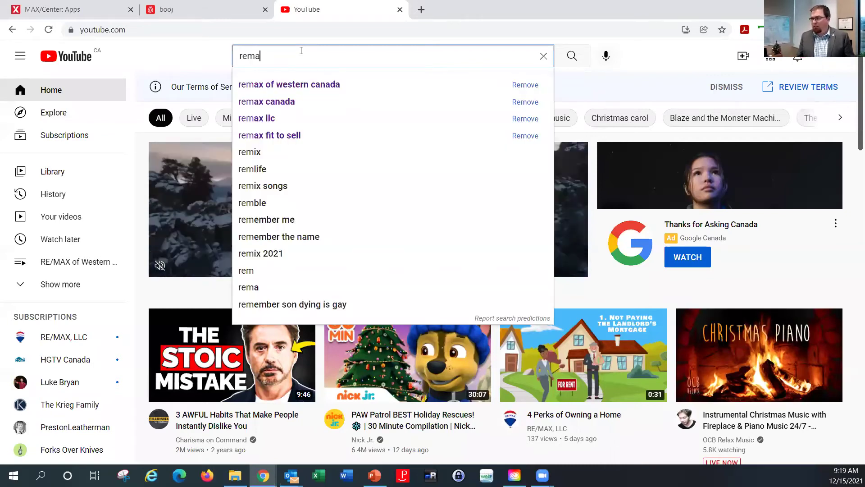
{"action": "type", "text": "x"}
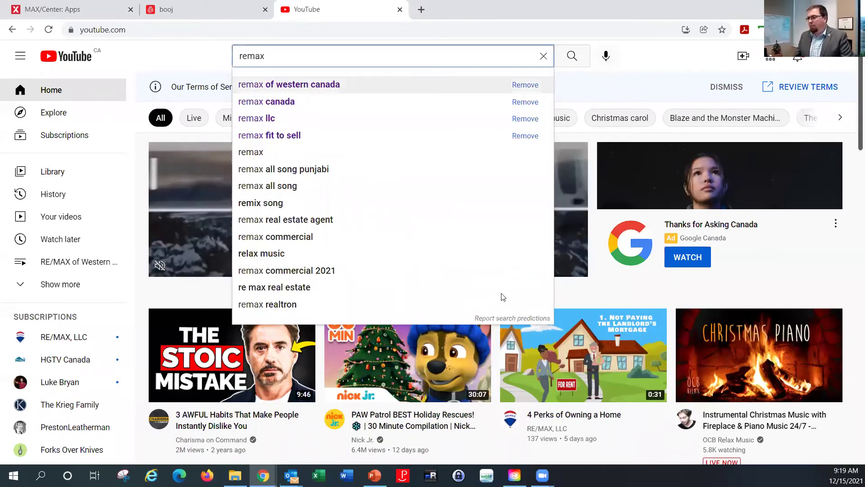
{"action": "key", "text": "Down"}
{"action": "key", "text": "Return"}
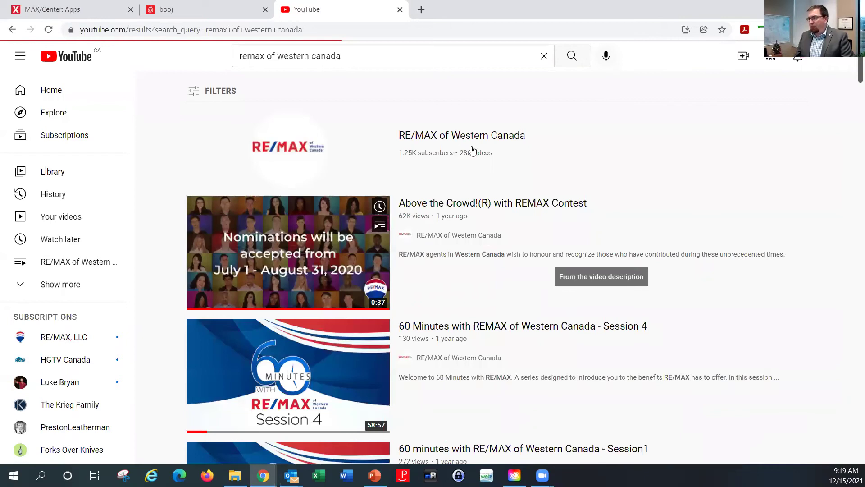
{"action": "left_click", "coordinate": [472, 150]}
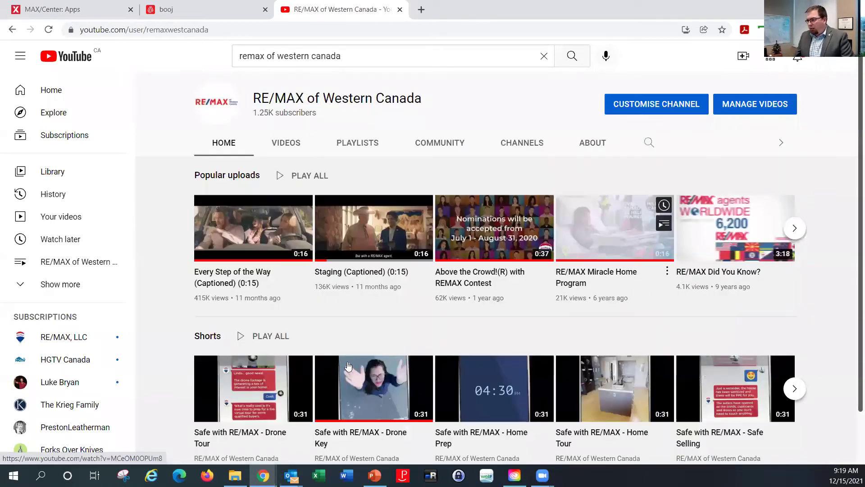
- Open the "Every Step of the Way (Captioned) (0:15)" video, pause it and copy its web address
{"action": "left_click", "coordinate": [247, 230]}
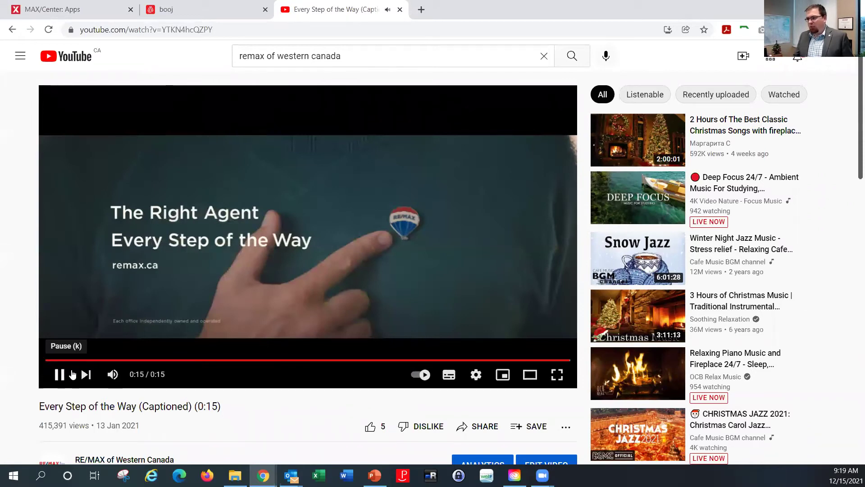
{"action": "left_click", "coordinate": [201, 310]}
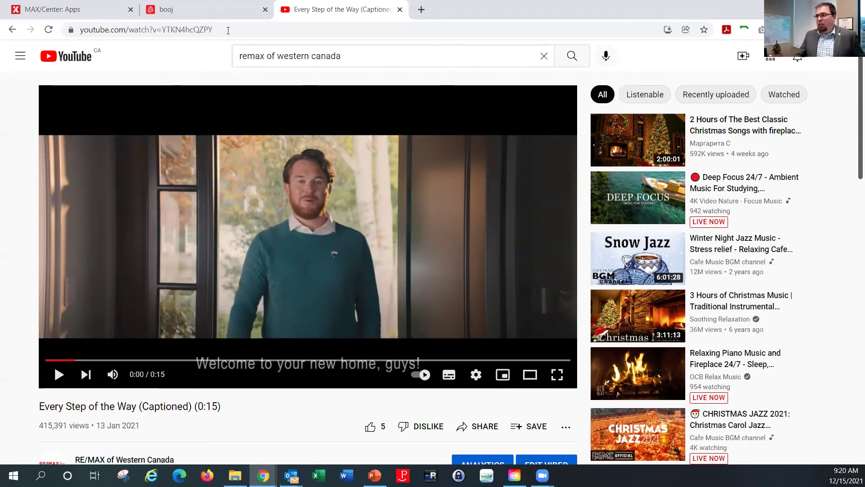
{"action": "left_click", "coordinate": [199, 30]}
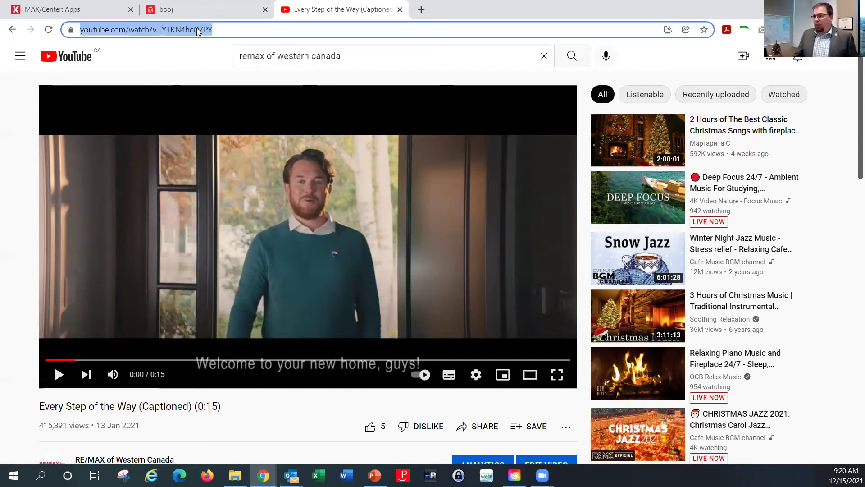
{"action": "right_click", "coordinate": [198, 30]}
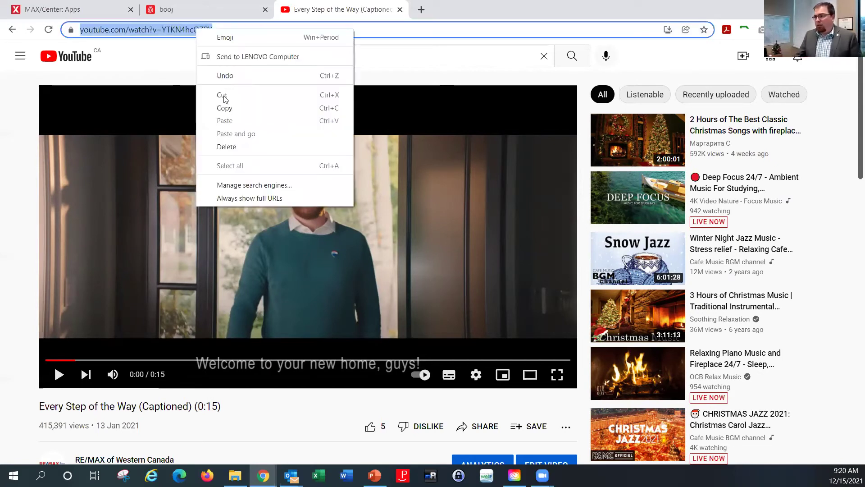
- Switch back to the booj editor and title the new Video block "Current Ad Campaign"
{"action": "left_click", "coordinate": [209, 10]}
{"action": "left_click", "coordinate": [205, 12]}
{"action": "left_click", "coordinate": [52, 133]}
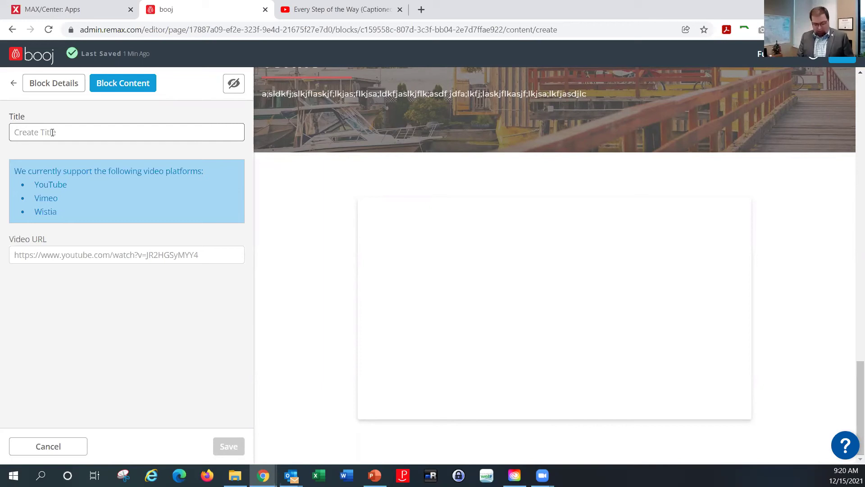
{"action": "type", "text": "C"}
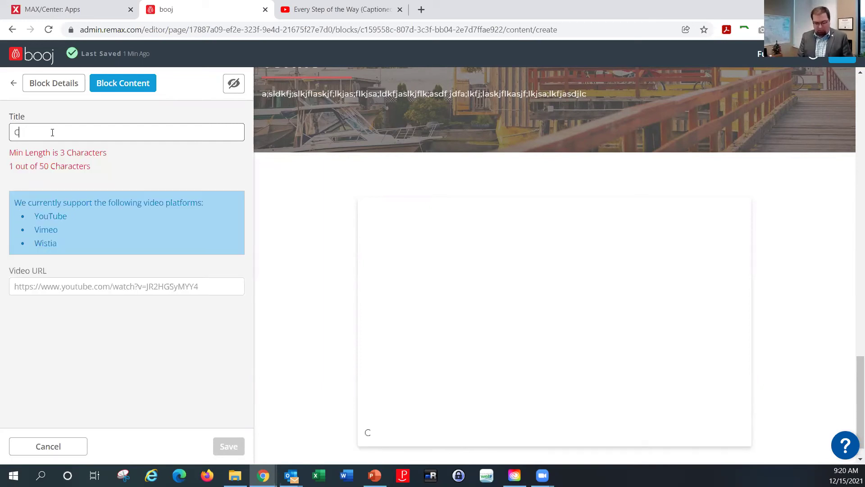
{"action": "type", "text": "urrent Ad"}
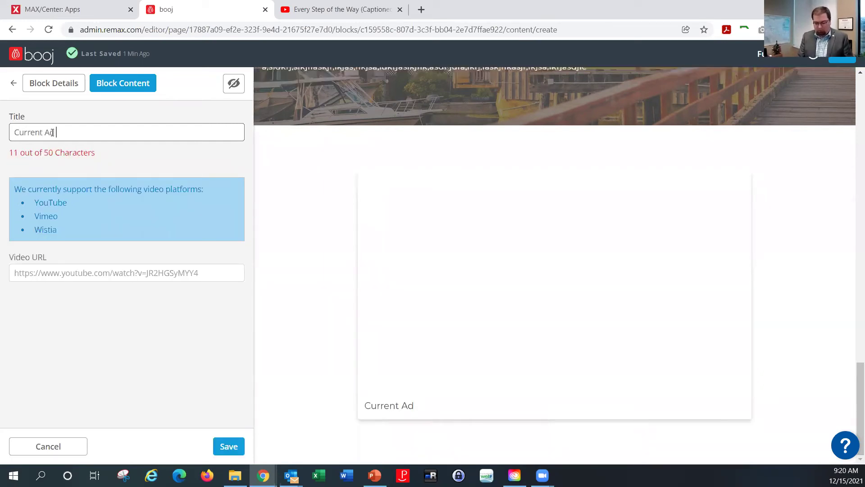
{"action": "type", "text": "gn"}
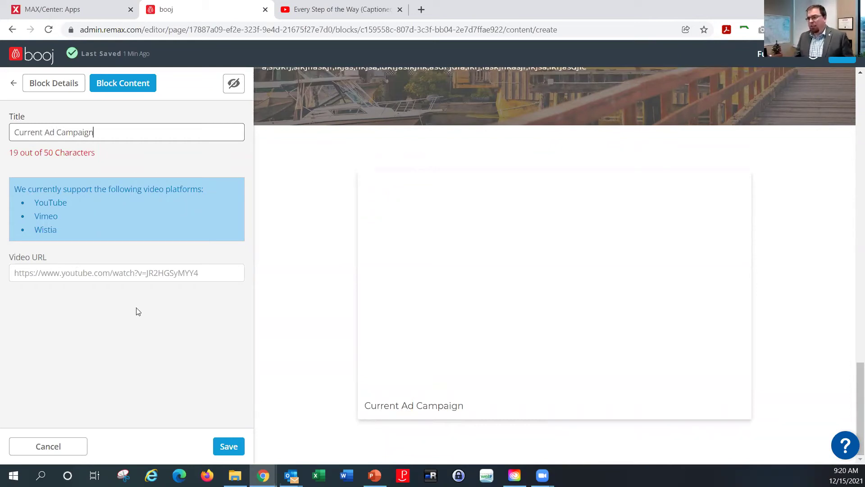
- Paste the copied YouTube link as the block's video URL and save the Video block
{"action": "right_click", "coordinate": [68, 276]}
{"action": "left_click", "coordinate": [117, 362]}
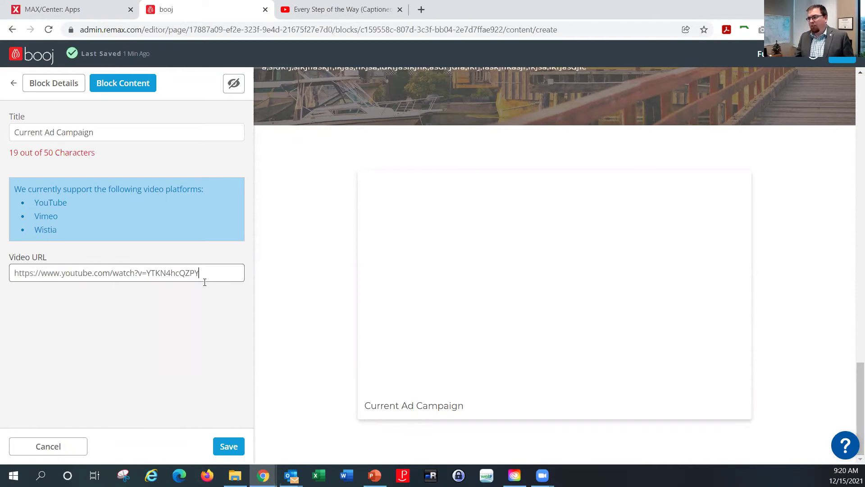
{"action": "left_click", "coordinate": [229, 446]}
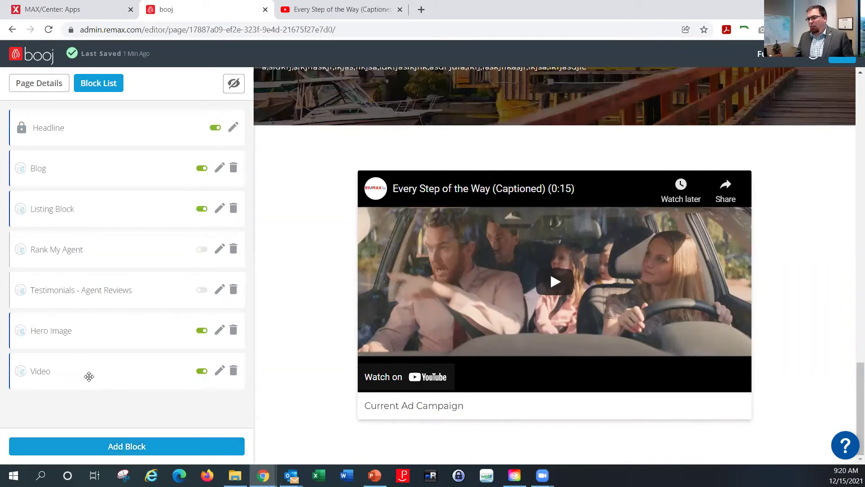
- Try to move the Video block up to the Rank My Agent position, and briefly play its video in the page preview
{"action": "left_click_drag", "start_coordinate": [89, 376], "coordinate": [92, 254]}
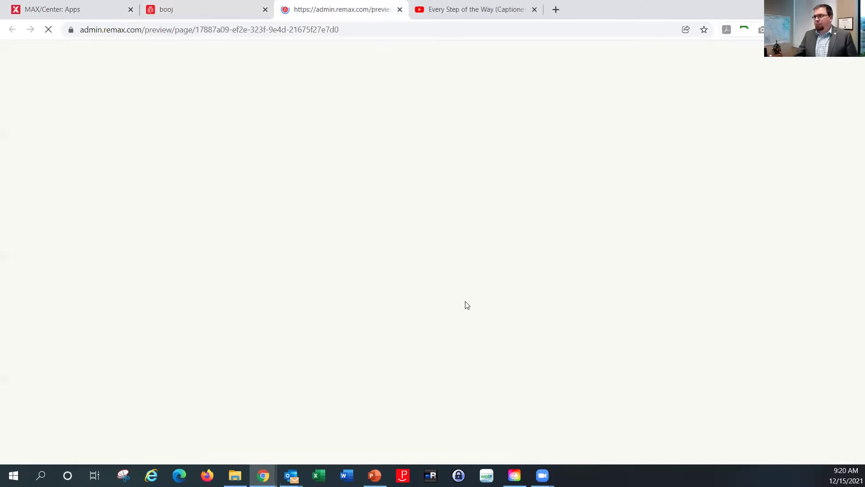
{"action": "scroll", "coordinate": [551, 291], "scroll_direction": "down", "scroll_amount": 10}
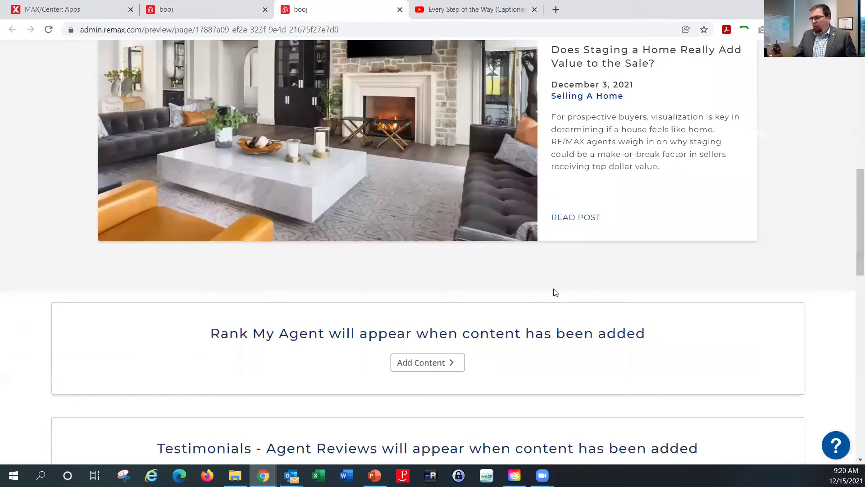
{"action": "scroll", "coordinate": [555, 292], "scroll_direction": "down", "scroll_amount": 7}
{"action": "scroll", "coordinate": [398, 218], "scroll_direction": "down", "scroll_amount": 10}
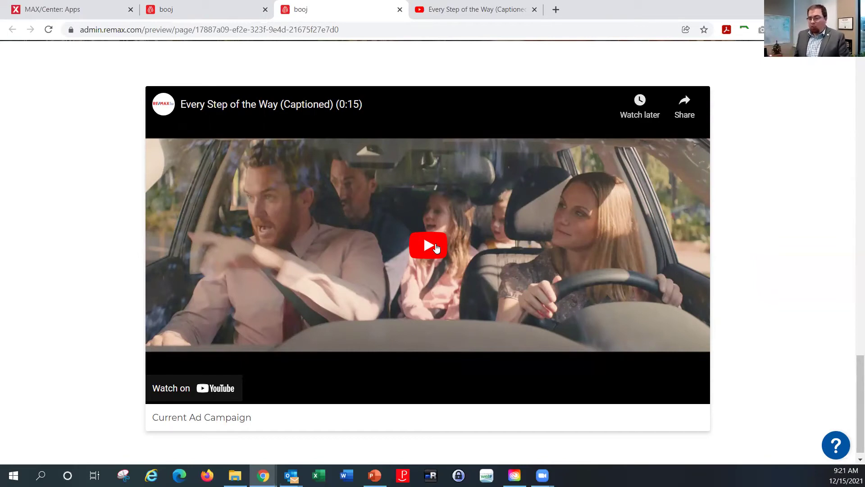
{"action": "left_click", "coordinate": [434, 246]}
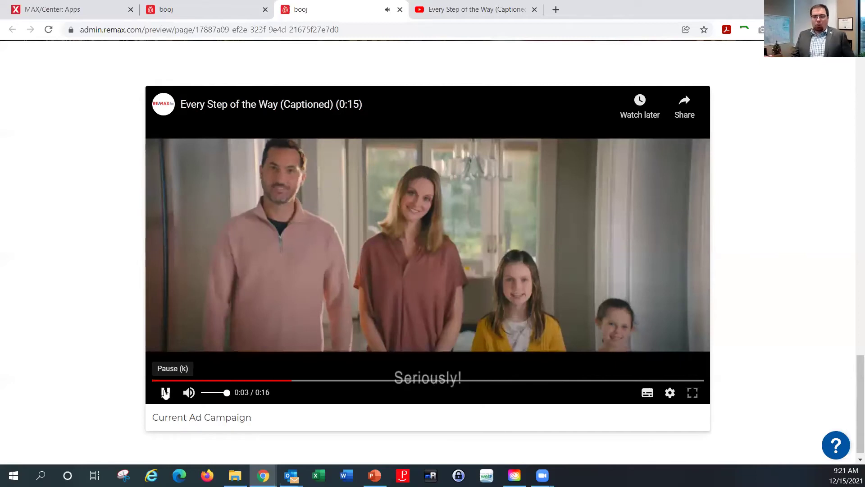
{"action": "left_click", "coordinate": [165, 393]}
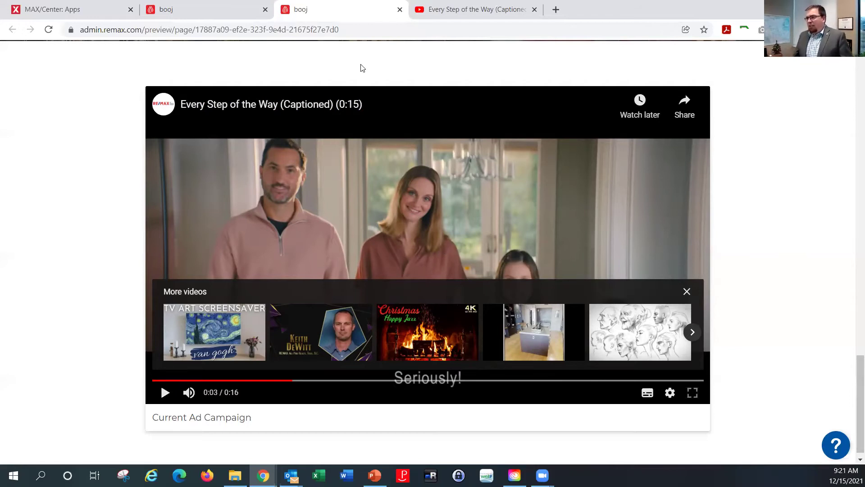
- Review the previewed home page from the search banner down through the blog, listings, Rank My Agent, testimonials, Tofino image and video blocks
{"action": "scroll", "coordinate": [524, 181], "scroll_direction": "up", "scroll_amount": 5}
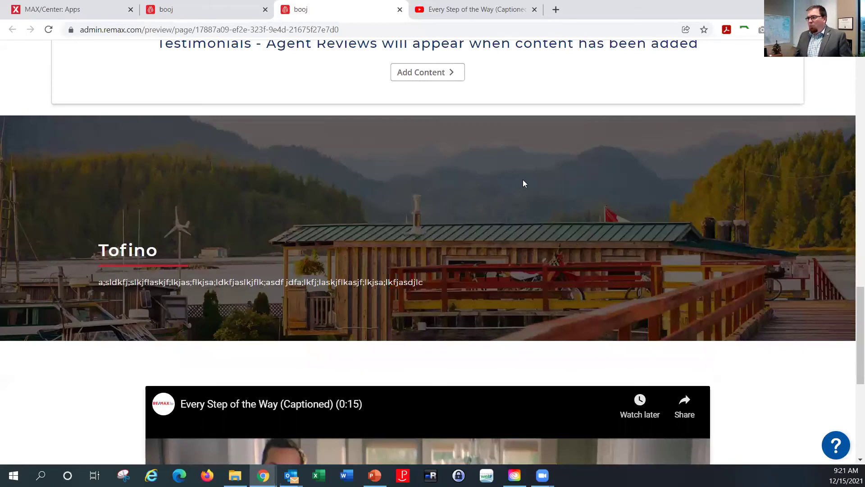
{"action": "scroll", "coordinate": [523, 180], "scroll_direction": "up", "scroll_amount": 10}
{"action": "scroll", "coordinate": [523, 182], "scroll_direction": "up", "scroll_amount": 10}
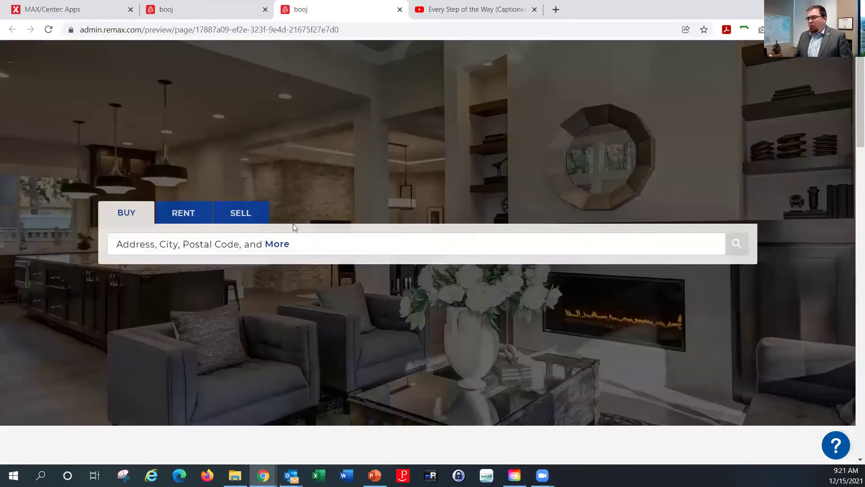
{"action": "scroll", "coordinate": [515, 229], "scroll_direction": "down", "scroll_amount": 10}
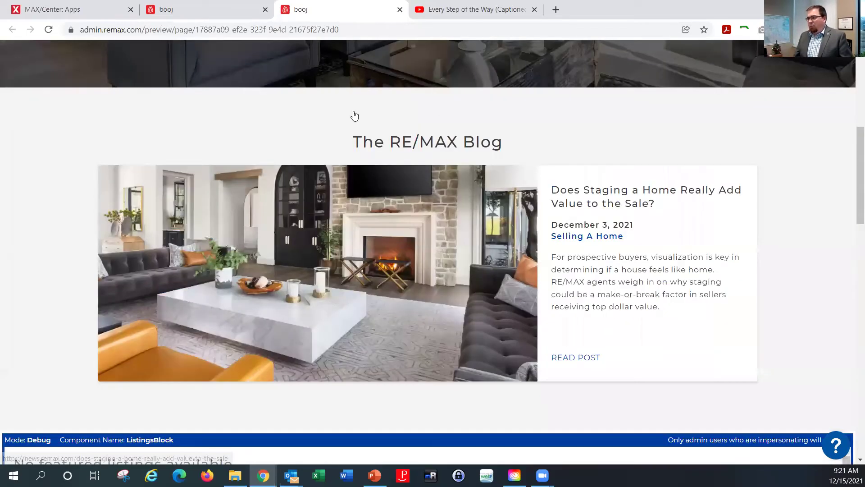
{"action": "scroll", "coordinate": [352, 116], "scroll_direction": "down", "scroll_amount": 3}
{"action": "scroll", "coordinate": [155, 265], "scroll_direction": "down", "scroll_amount": 4}
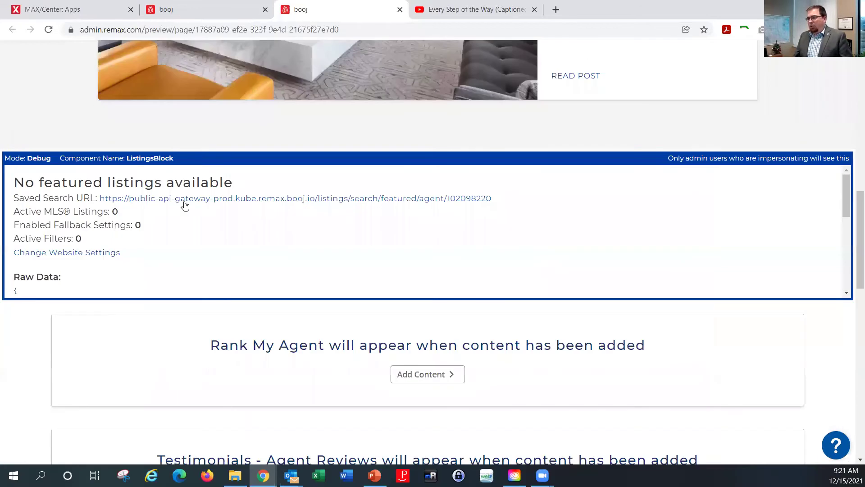
{"action": "scroll", "coordinate": [189, 216], "scroll_direction": "down", "scroll_amount": 1}
{"action": "scroll", "coordinate": [484, 253], "scroll_direction": "down", "scroll_amount": 2}
{"action": "scroll", "coordinate": [433, 251], "scroll_direction": "down", "scroll_amount": 3}
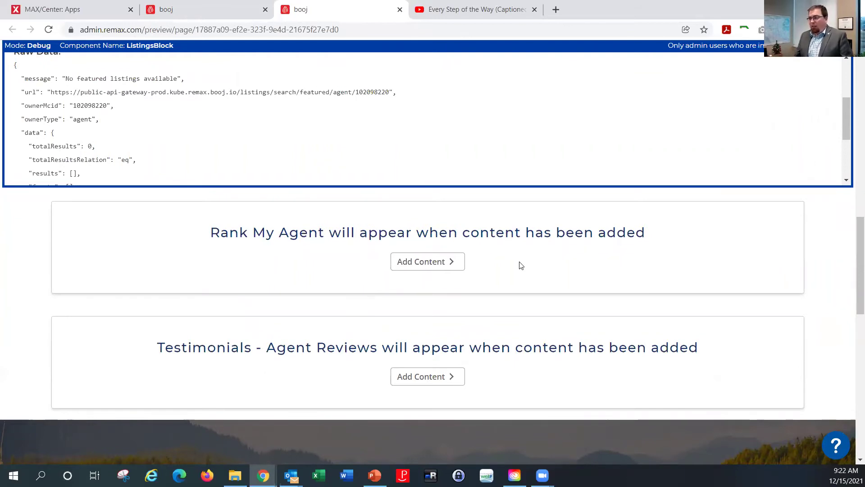
{"action": "scroll", "coordinate": [343, 228], "scroll_direction": "down", "scroll_amount": 1}
{"action": "scroll", "coordinate": [413, 266], "scroll_direction": "down", "scroll_amount": 2}
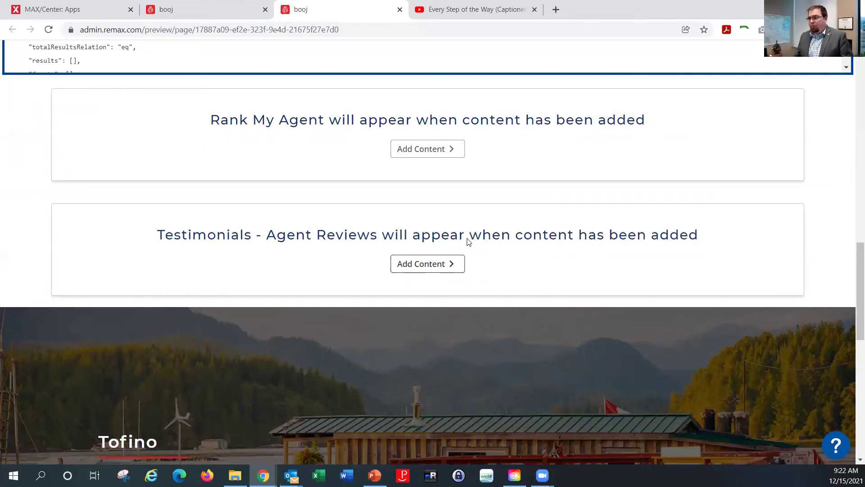
{"action": "scroll", "coordinate": [469, 225], "scroll_direction": "down", "scroll_amount": 6}
{"action": "scroll", "coordinate": [407, 133], "scroll_direction": "up", "scroll_amount": 1}
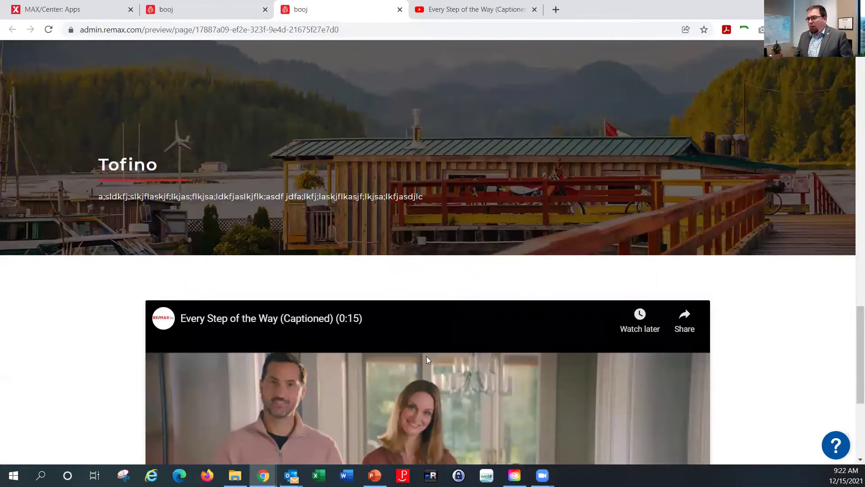
{"action": "scroll", "coordinate": [485, 282], "scroll_direction": "down", "scroll_amount": 2}
{"action": "scroll", "coordinate": [360, 286], "scroll_direction": "down", "scroll_amount": 2}
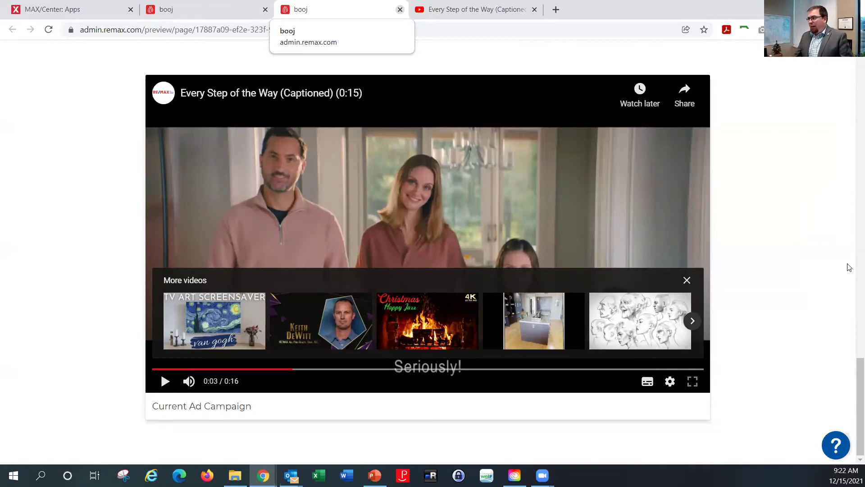
- Close the home page preview and exit the page editor to the list of website pages
{"action": "scroll", "coordinate": [848, 264], "scroll_direction": "up", "scroll_amount": 5}
{"action": "scroll", "coordinate": [847, 263], "scroll_direction": "up", "scroll_amount": 5}
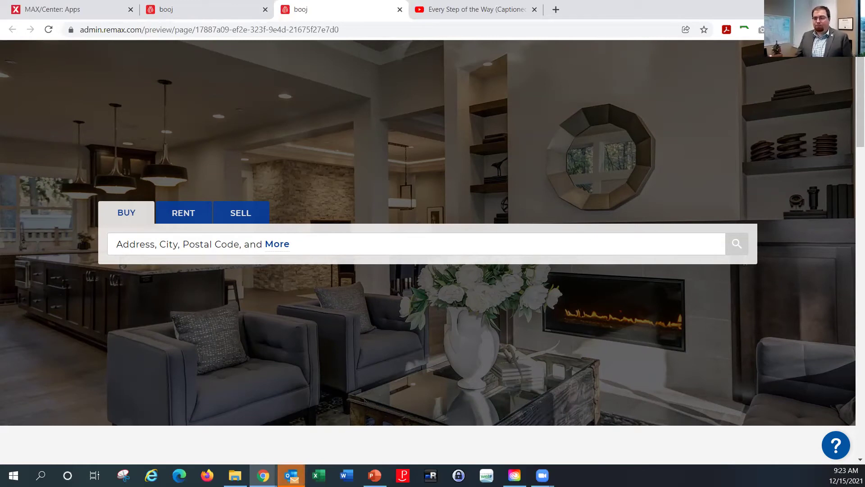
{"action": "left_click", "coordinate": [400, 9]}
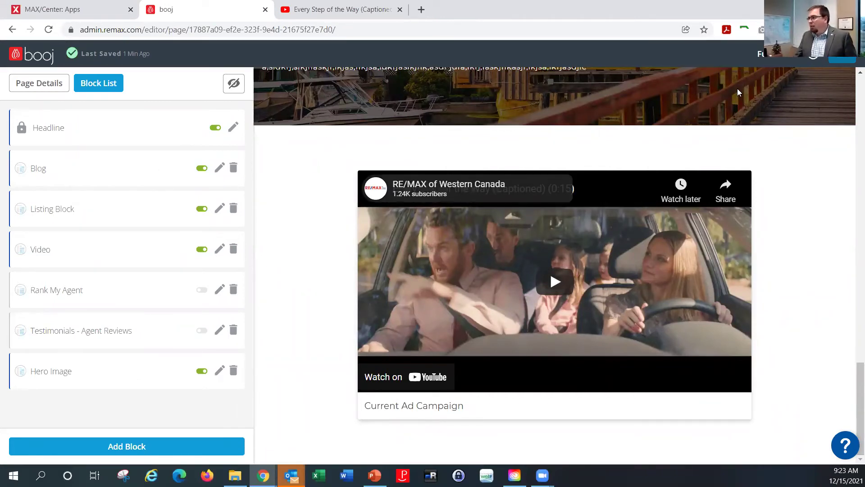
{"action": "left_click", "coordinate": [844, 60]}
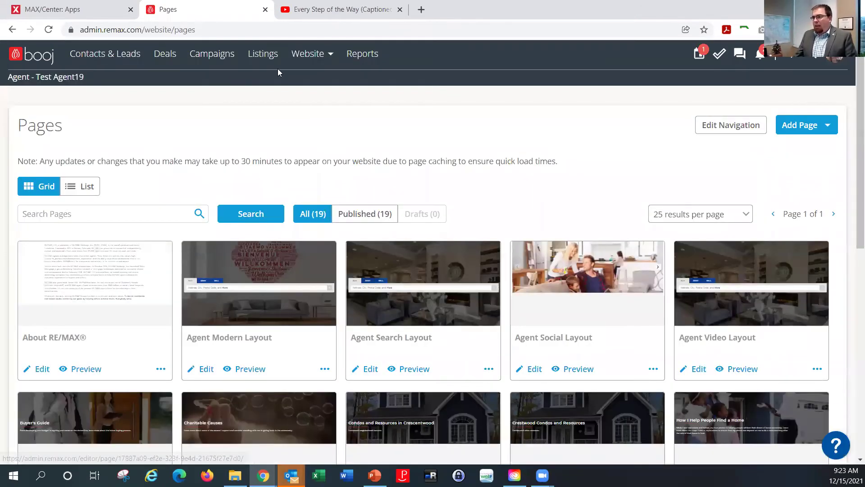
- Open the website dashboard, go from it to the page list, and look through all the existing pages
{"action": "left_click", "coordinate": [313, 54]}
{"action": "left_click", "coordinate": [318, 93]}
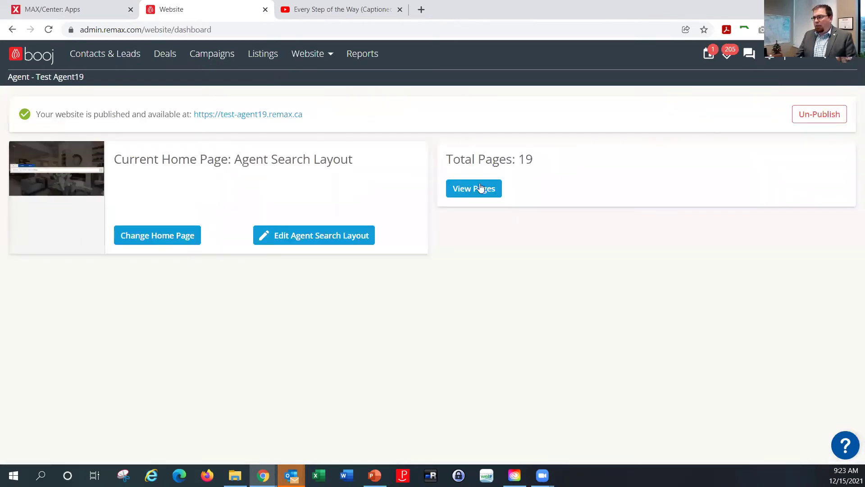
{"action": "left_click", "coordinate": [482, 188]}
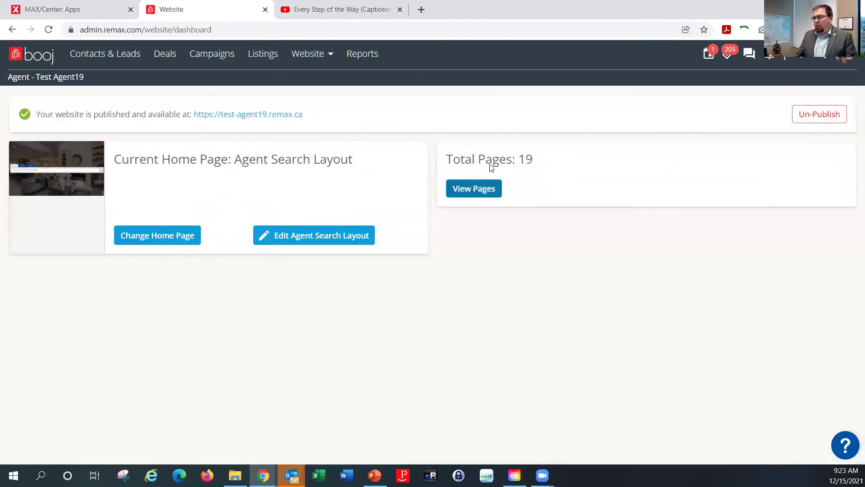
{"action": "left_click", "coordinate": [479, 193]}
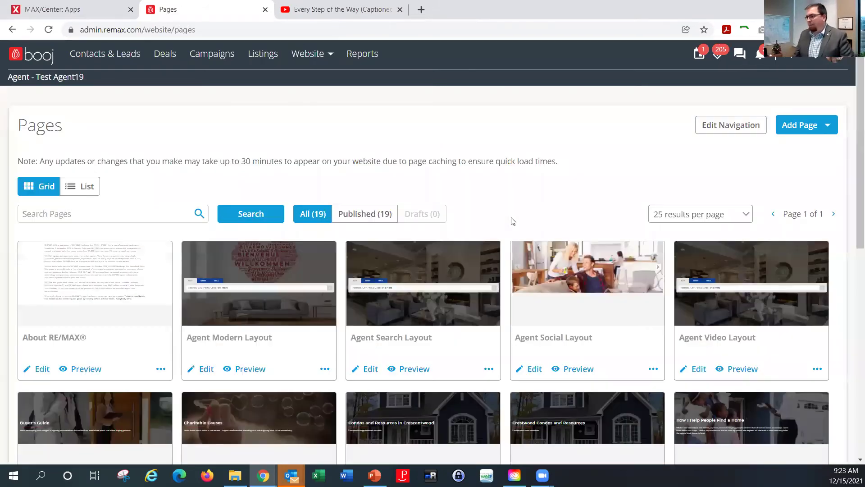
{"action": "scroll", "coordinate": [520, 202], "scroll_direction": "down", "scroll_amount": 3}
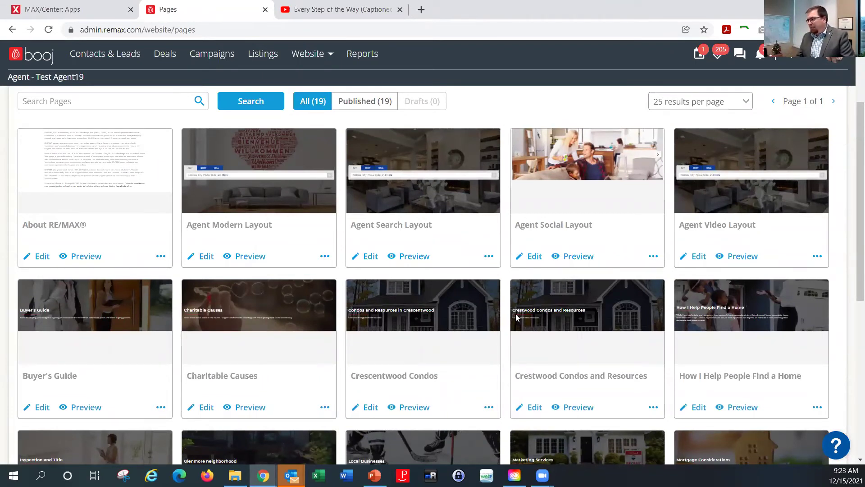
{"action": "scroll", "coordinate": [550, 304], "scroll_direction": "down", "scroll_amount": 3}
{"action": "scroll", "coordinate": [551, 305], "scroll_direction": "down", "scroll_amount": 3}
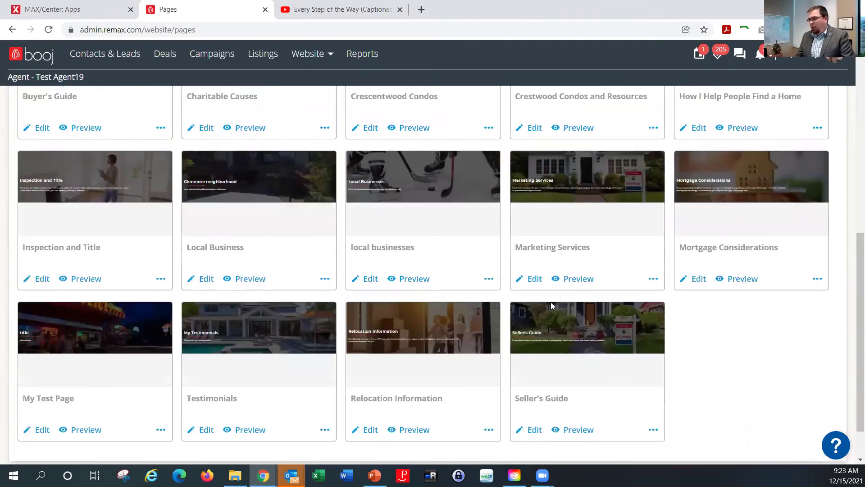
{"action": "scroll", "coordinate": [552, 306], "scroll_direction": "up", "scroll_amount": 2}
{"action": "scroll", "coordinate": [552, 306], "scroll_direction": "up", "scroll_amount": 1}
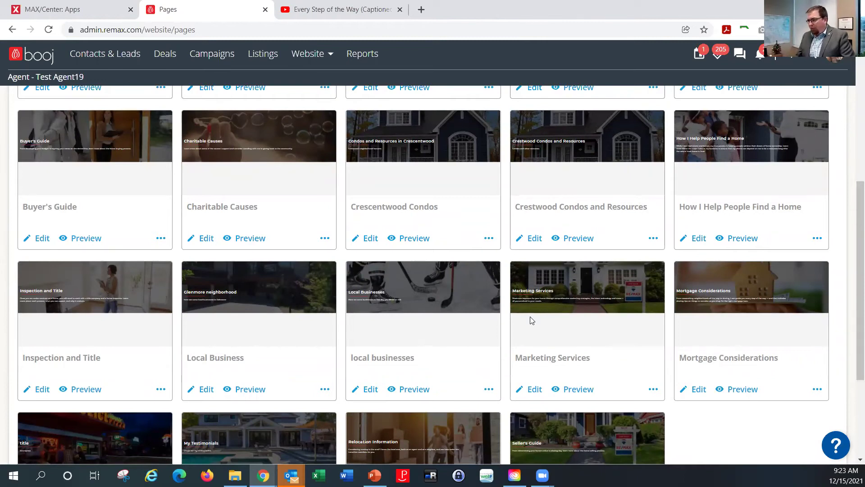
{"action": "scroll", "coordinate": [532, 320], "scroll_direction": "up", "scroll_amount": 6}
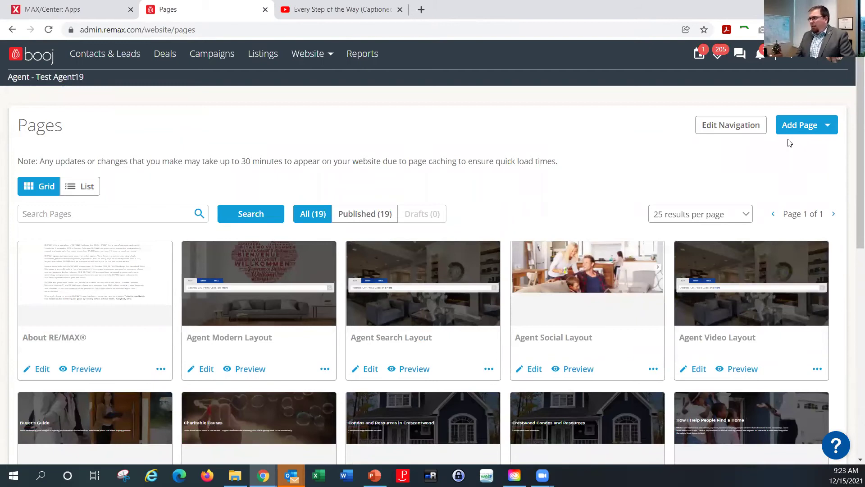
- Add a new website page named "Local Suppliers", leave its description empty, and save it
{"action": "left_click", "coordinate": [808, 129]}
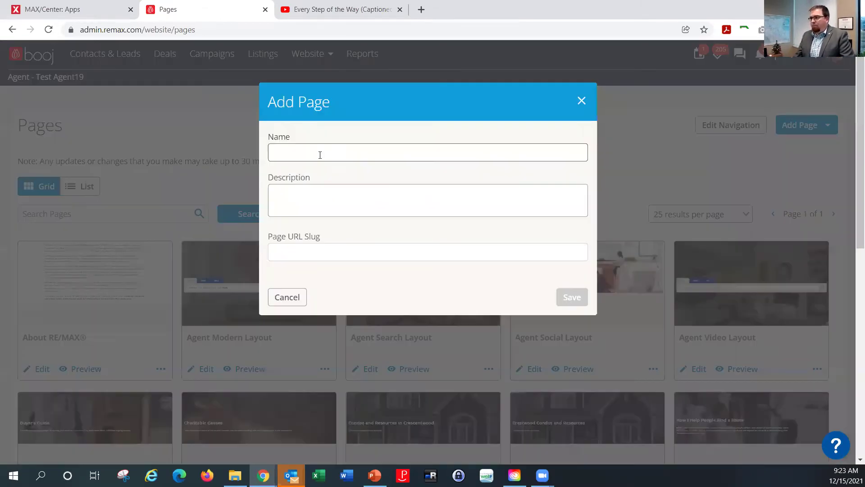
{"action": "type", "text": "Lu"}
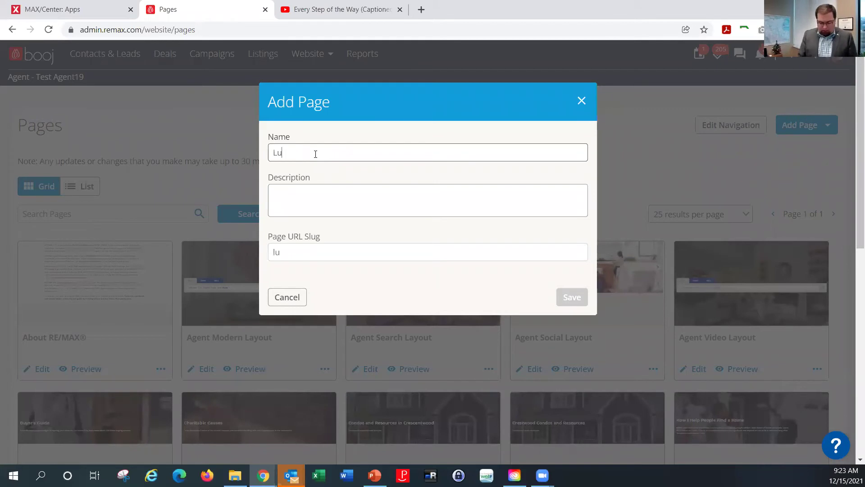
{"action": "type", "text": "cal Sup"}
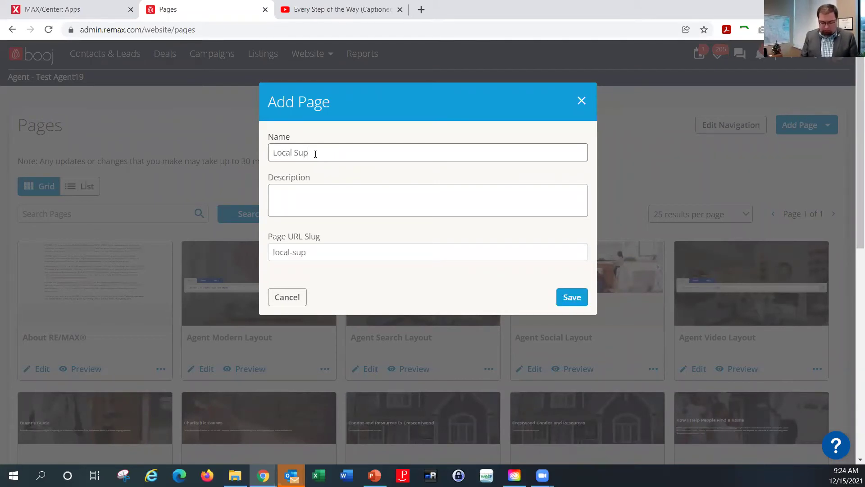
{"action": "type", "text": "liers"}
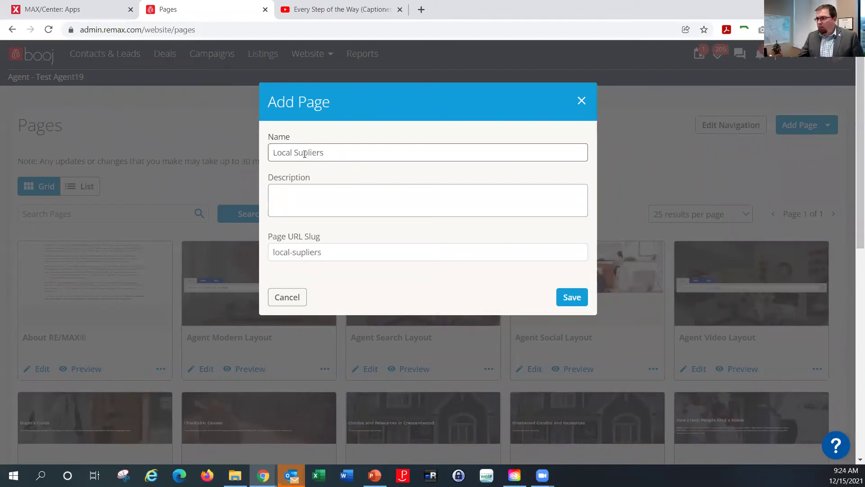
{"action": "key", "text": "Left"}
{"action": "key", "text": "Left"}
{"action": "key", "text": "Left"}
{"action": "key", "text": "Left"}
{"action": "key", "text": "Left"}
{"action": "type", "text": "p"}
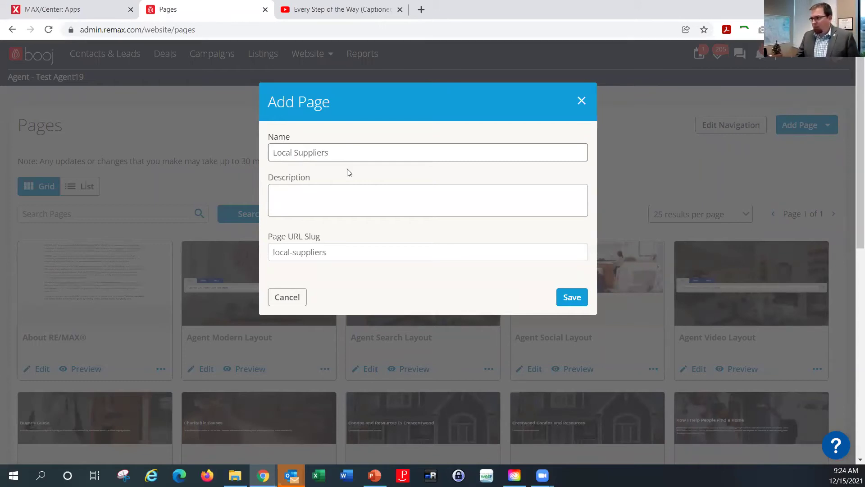
{"action": "left_click", "coordinate": [296, 193]}
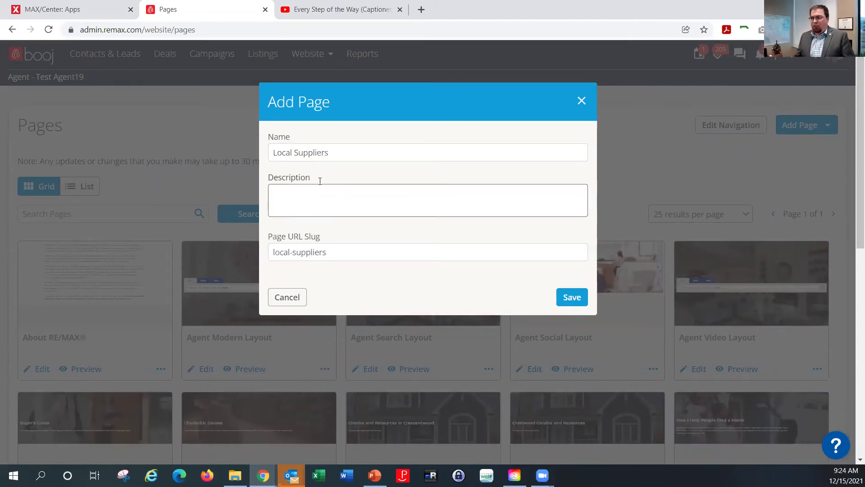
{"action": "left_click", "coordinate": [578, 299]}
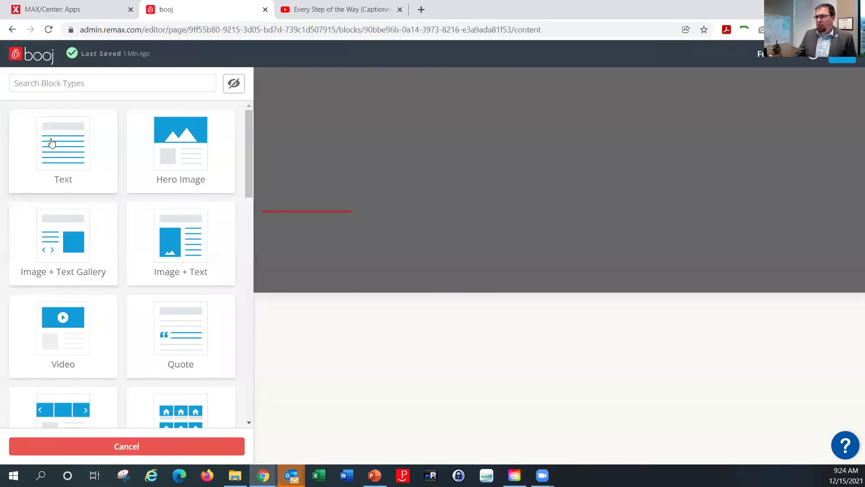
- Give the new page a Hero Image block using the "CAN: Vancouver I..." lighthouse picture from the image library
{"action": "left_click", "coordinate": [139, 158]}
{"action": "left_click", "coordinate": [144, 168]}
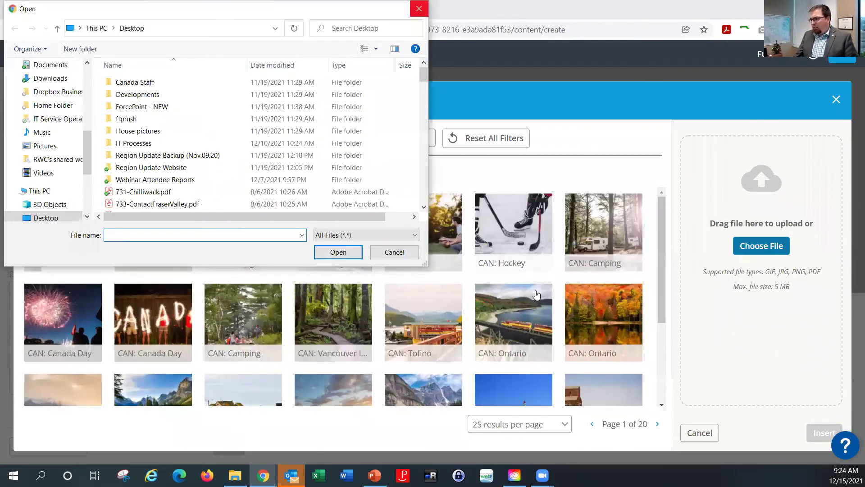
{"action": "left_click", "coordinate": [421, 9]}
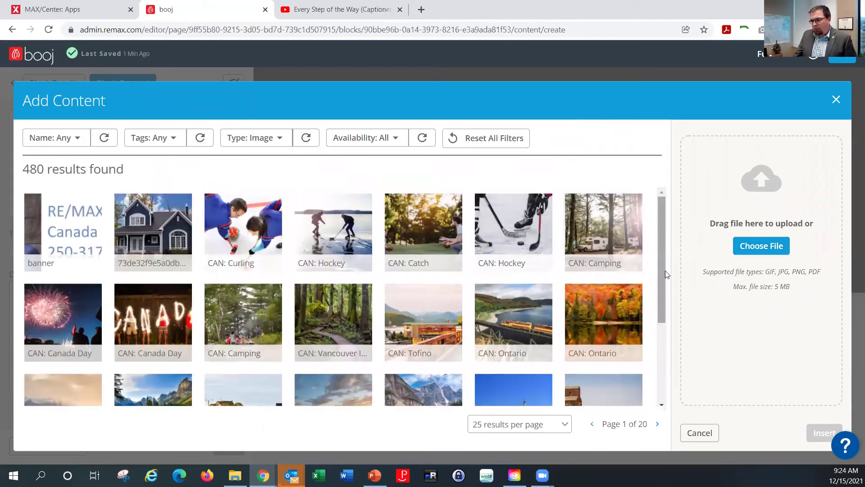
{"action": "scroll", "coordinate": [666, 300], "scroll_direction": "down", "scroll_amount": 3}
{"action": "scroll", "coordinate": [599, 290], "scroll_direction": "down", "scroll_amount": 1}
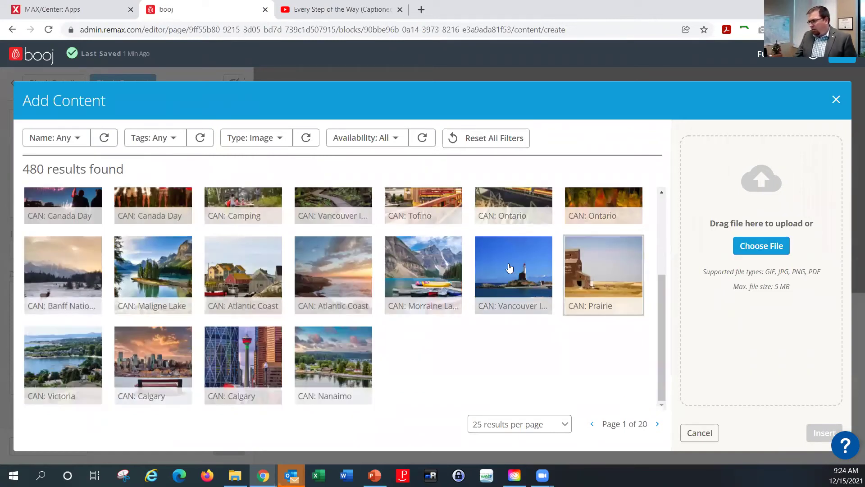
{"action": "left_click", "coordinate": [510, 268]}
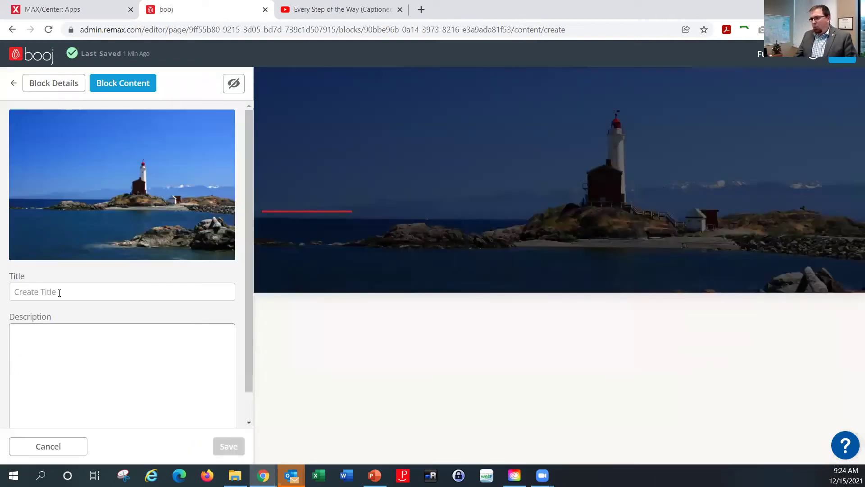
- Title the Hero Image block "Local Suppliers"
{"action": "left_click", "coordinate": [59, 293]}
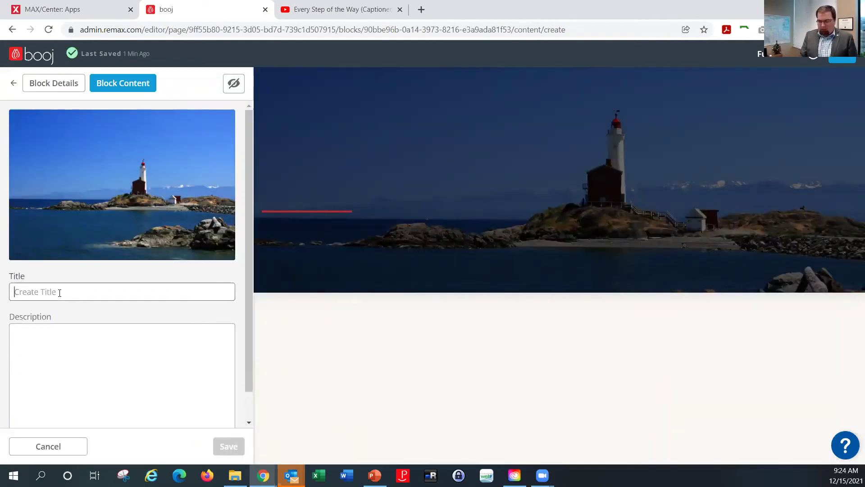
{"action": "type", "text": "Lo"}
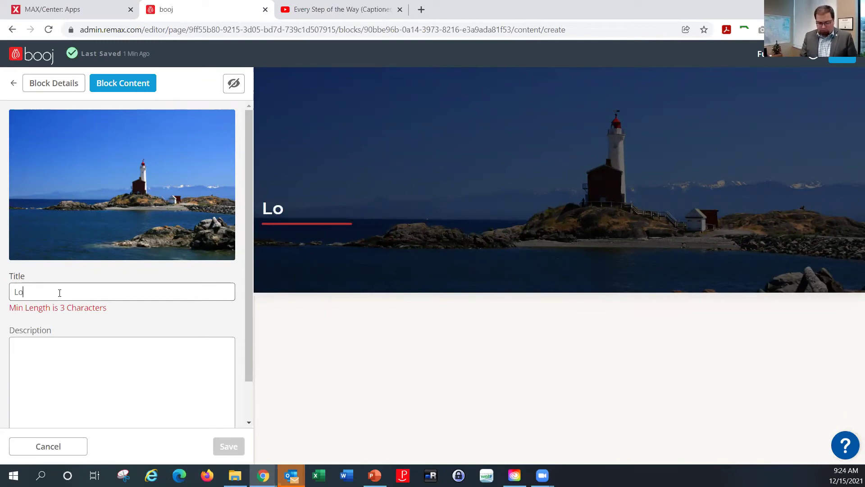
{"action": "type", "text": "cal Suppliers"}
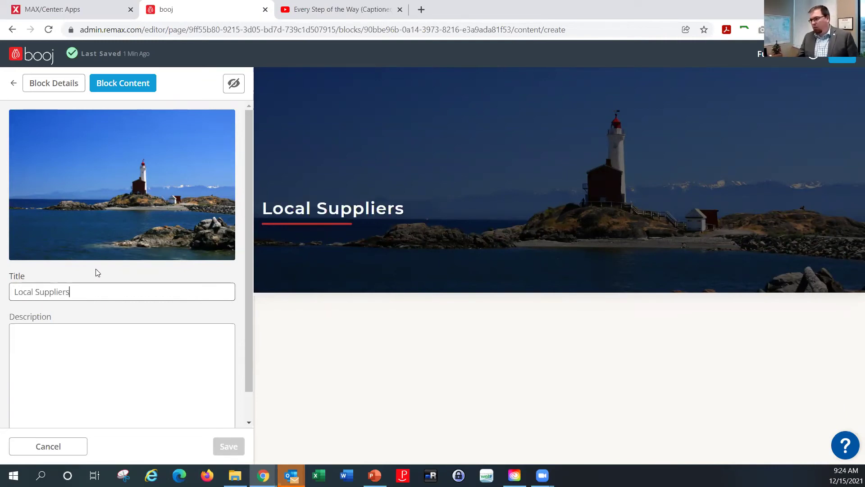
- Enter the Hero Image description "Check out these local resourses for Vancouver Island", replacing the placeholder text tried first
{"action": "scroll", "coordinate": [74, 311], "scroll_direction": "down", "scroll_amount": 1}
{"action": "left_click", "coordinate": [116, 300]}
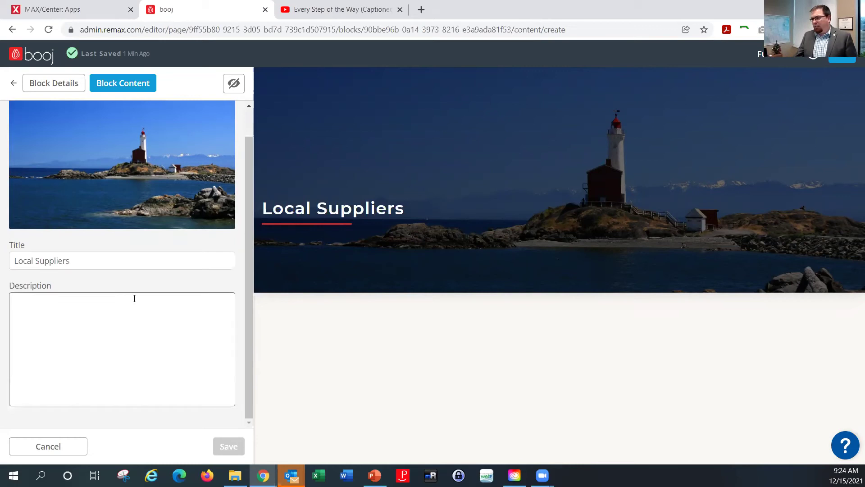
{"action": "type", "text": "sdfgdgsdfdfg"}
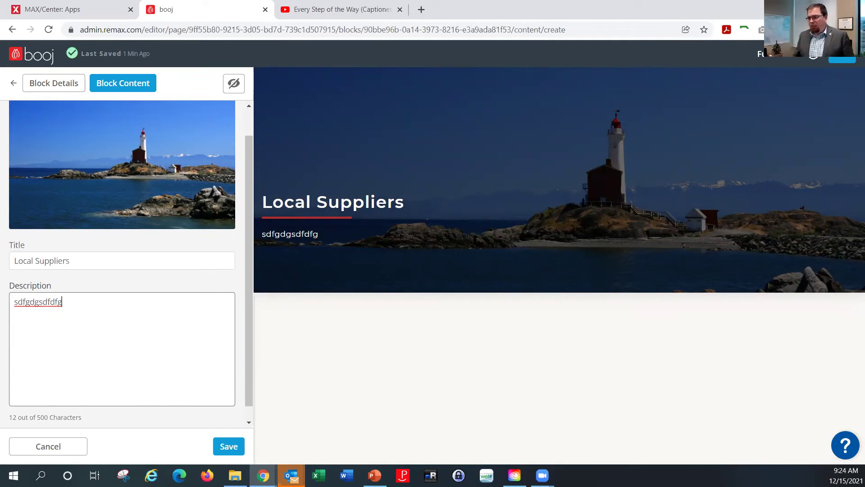
{"action": "key", "text": "ctrl+a"}
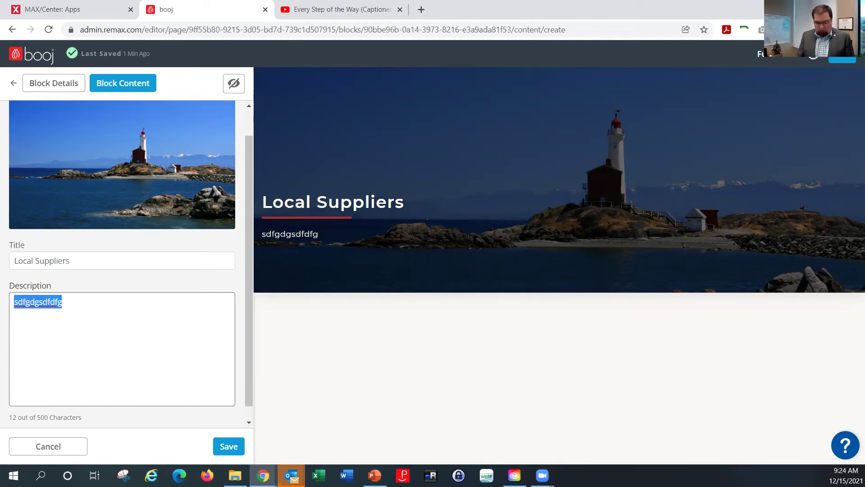
{"action": "type", "text": "Check ou"}
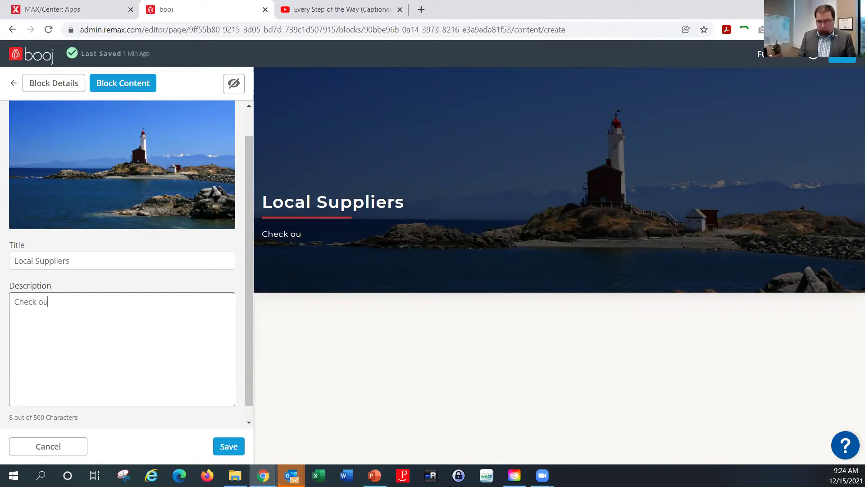
{"action": "type", "text": "t these lo"}
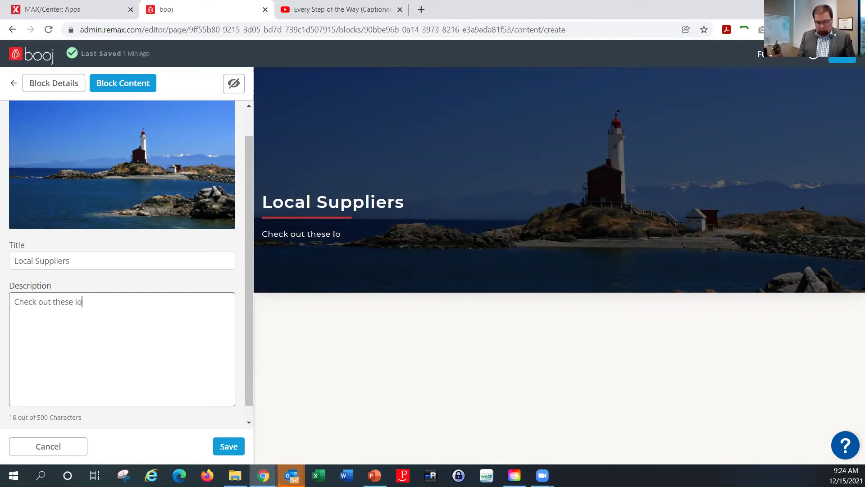
{"action": "type", "text": "cal resour"}
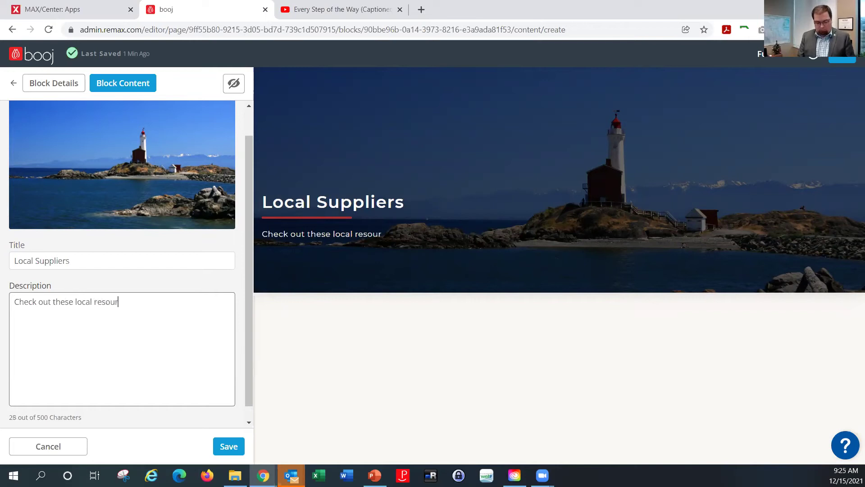
{"action": "type", "text": "ses for Can"}
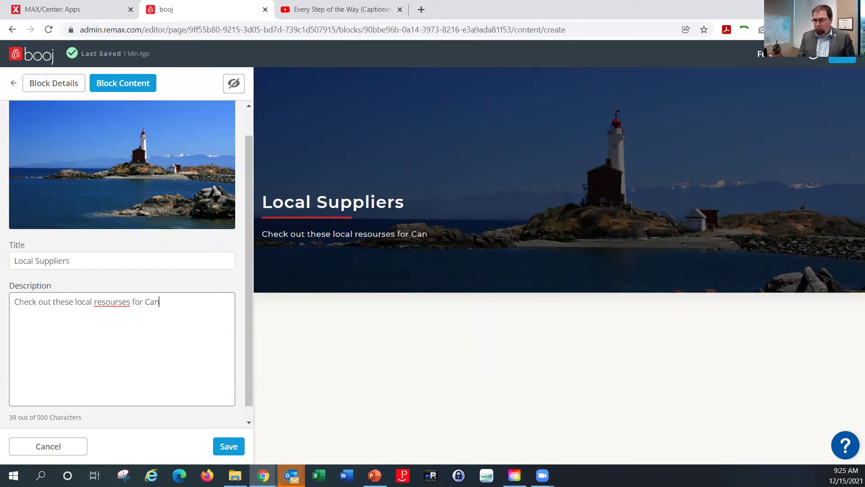
{"action": "key", "text": "BackSpace"}
{"action": "key", "text": "BackSpace"}
{"action": "key", "text": "BackSpace"}
{"action": "type", "text": "Vancouver "}
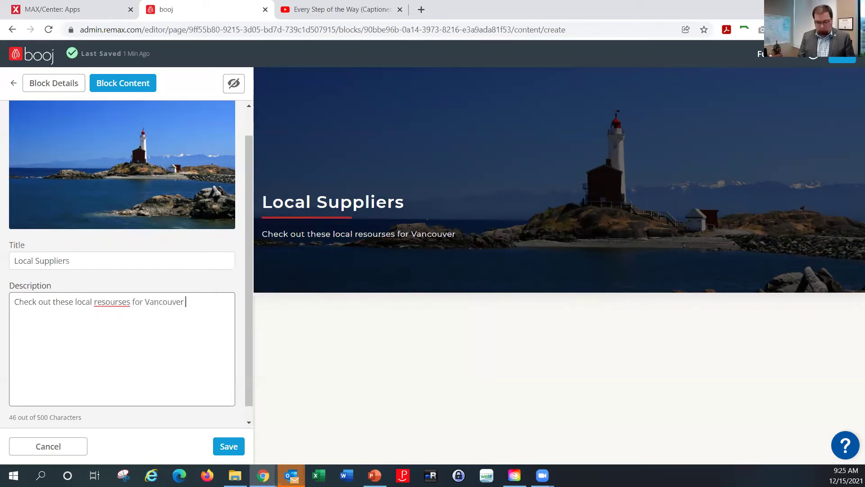
{"action": "type", "text": "Island"}
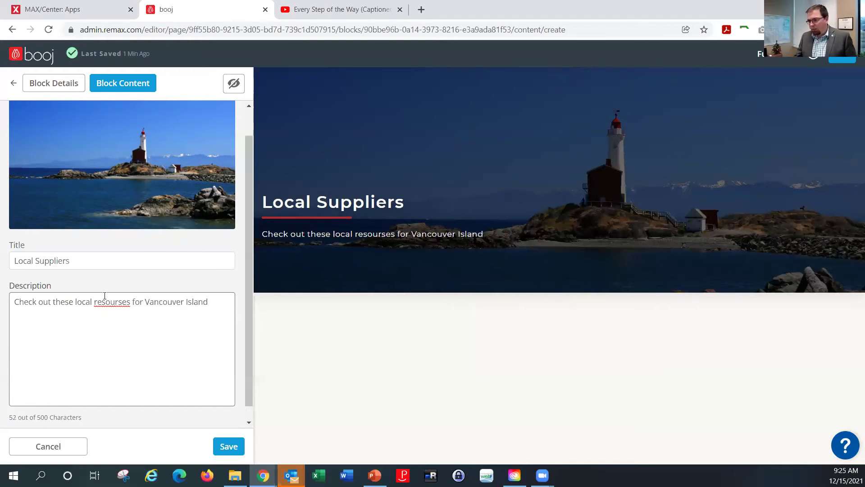
- Replace the misspelled word in the description with the suggestion "recourses" and save the Hero Image block
{"action": "right_click", "coordinate": [108, 304]}
{"action": "left_click", "coordinate": [142, 152]}
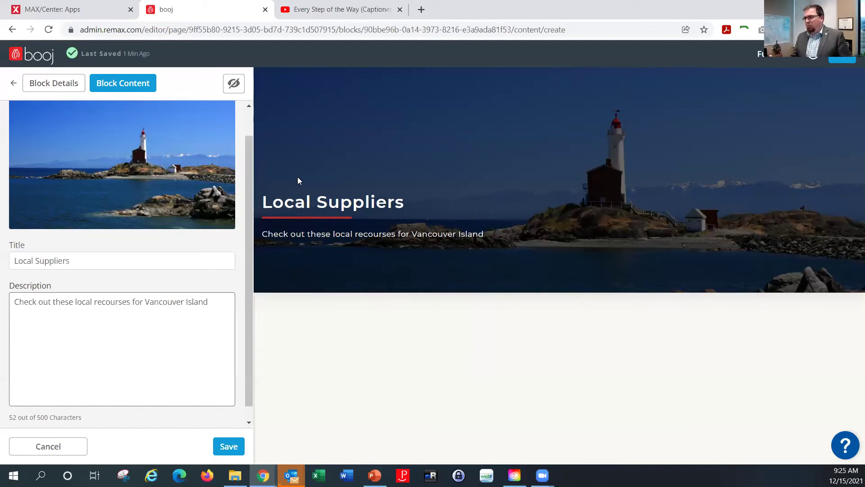
{"action": "left_click", "coordinate": [229, 446]}
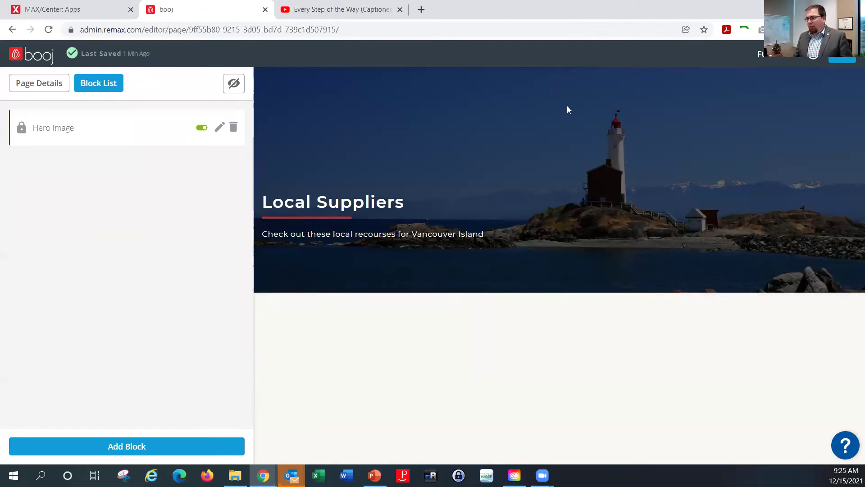
- Add a Text block below the Hero Image and enter "Joe's Movers" as its first line
{"action": "left_click", "coordinate": [133, 449]}
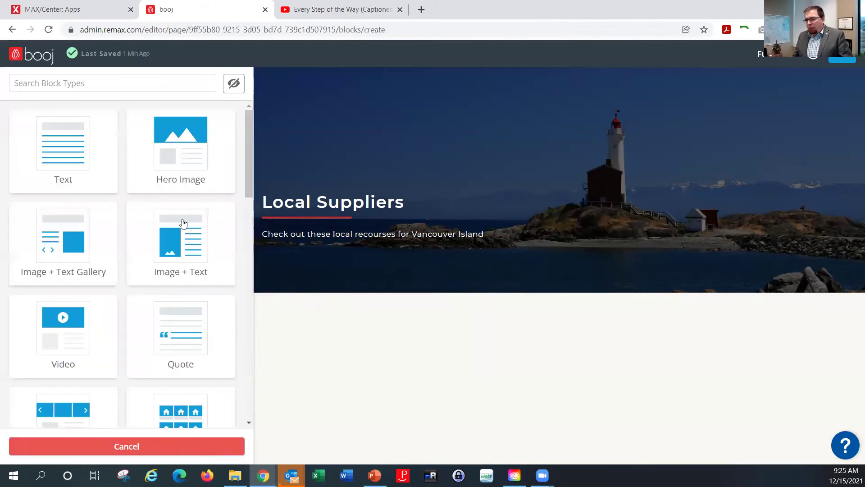
{"action": "left_click", "coordinate": [73, 151]}
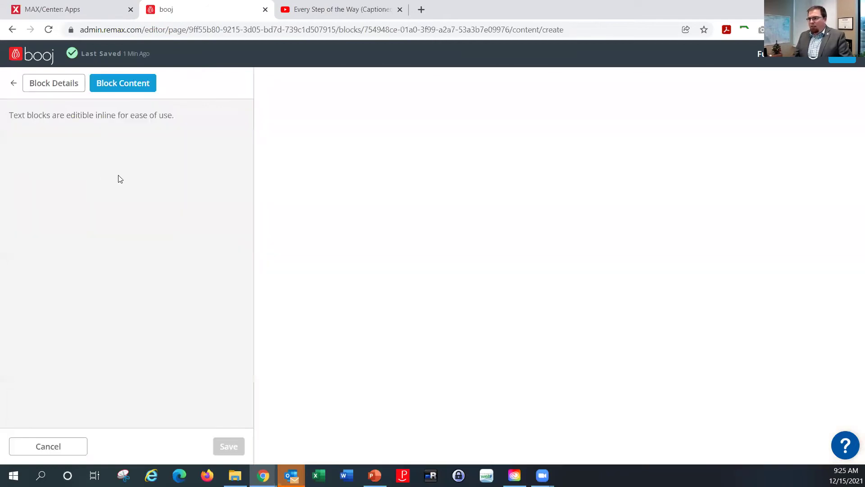
{"action": "left_click", "coordinate": [329, 122]}
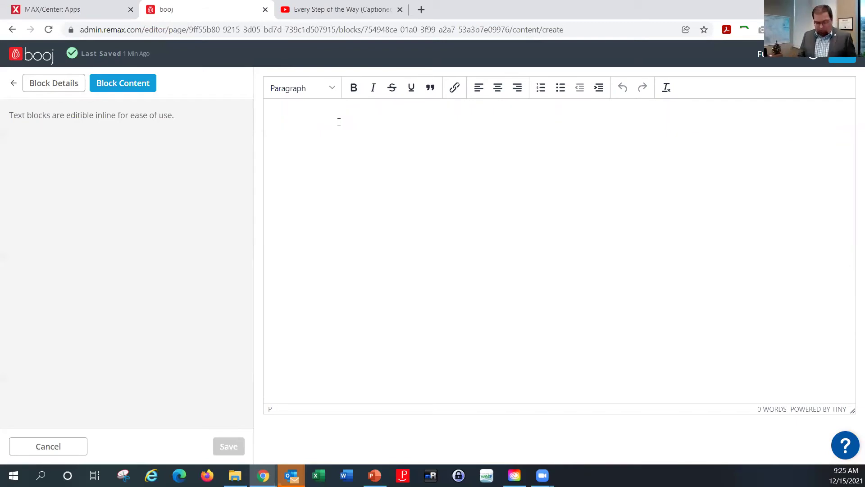
{"action": "type", "text": "Joes"}
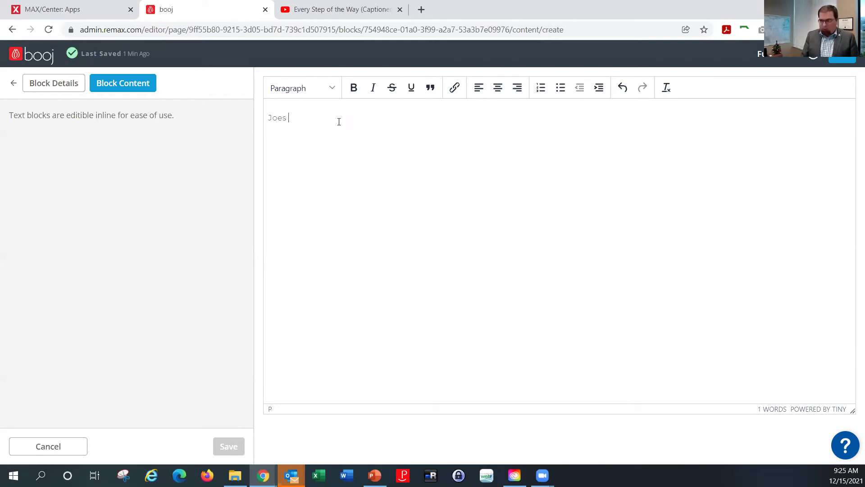
{"action": "key", "text": "BackSpace"}
{"action": "key", "text": "BackSpace"}
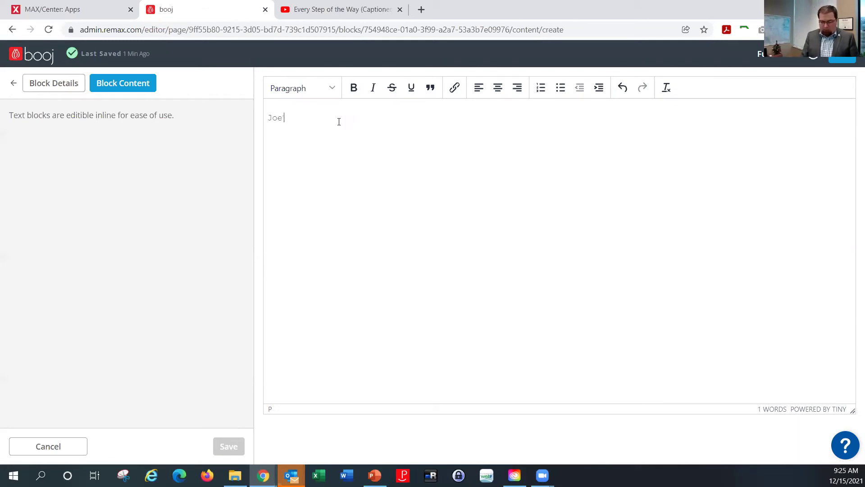
{"action": "type", "text": "'s Movc"}
{"action": "type", "text": "rs"}
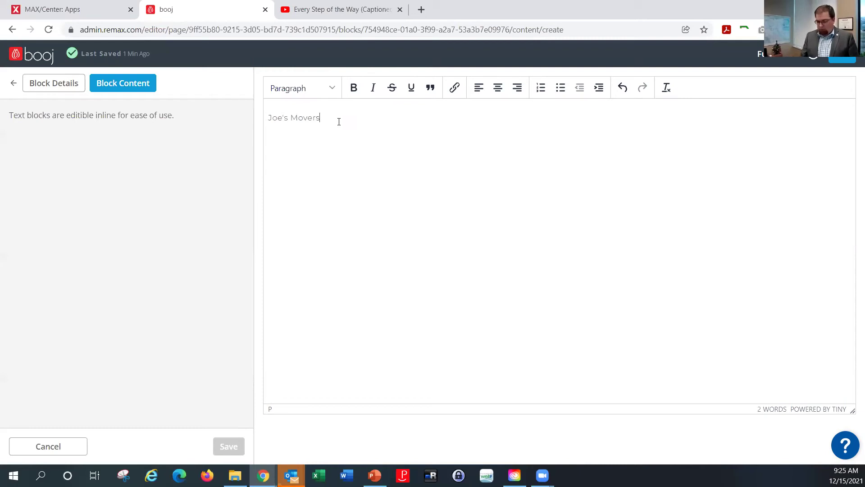
- Add the line "Steve's Mortgage Broker" below "Joe's Movers", with an empty line between them
{"action": "type", "text": "Stev"}
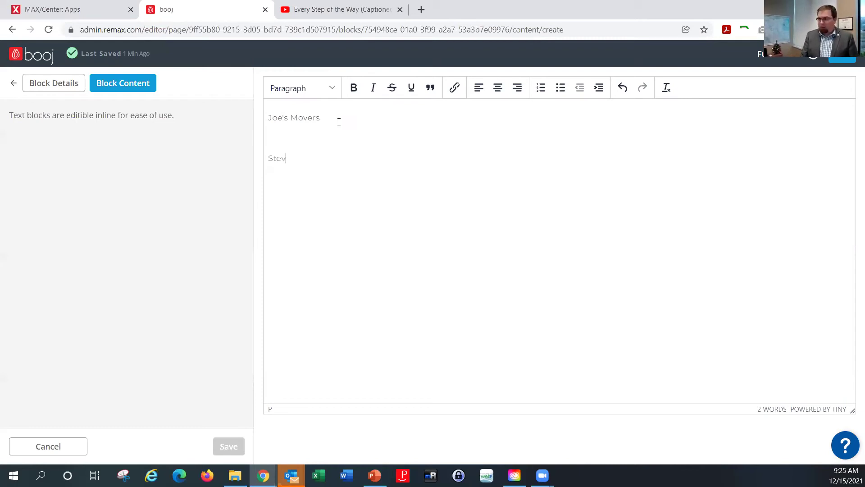
{"action": "type", "text": "e 's Mort"}
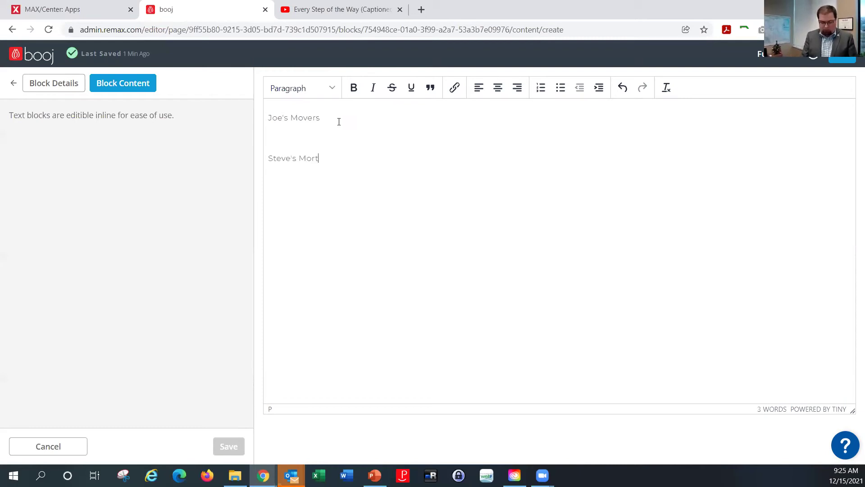
{"action": "type", "text": "gage Brokjer"}
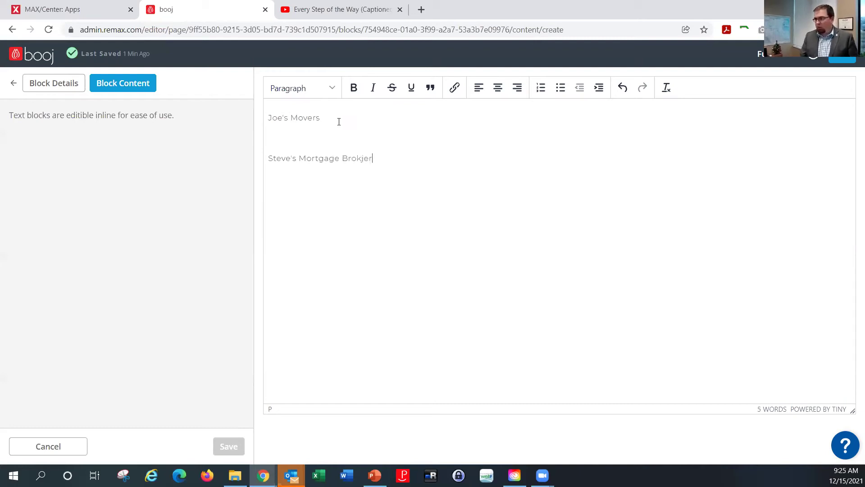
{"action": "key", "text": "BackSpace"}
{"action": "key", "text": "BackSpace"}
{"action": "key", "text": "BackSpace"}
{"action": "type", "text": "er"}
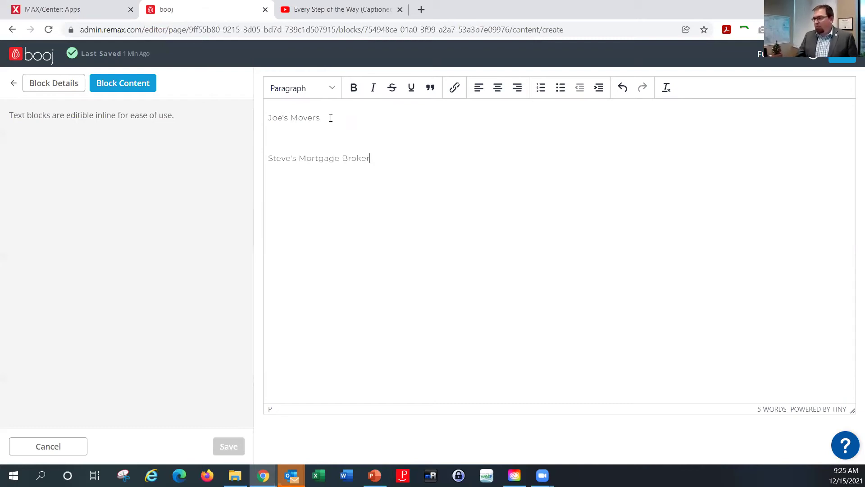
- Start a link on "Joe's Movers" and find a target site by searching Google for "kelowna movers" and opening the Bekins Kelowna result
{"action": "left_click", "coordinate": [331, 119]}
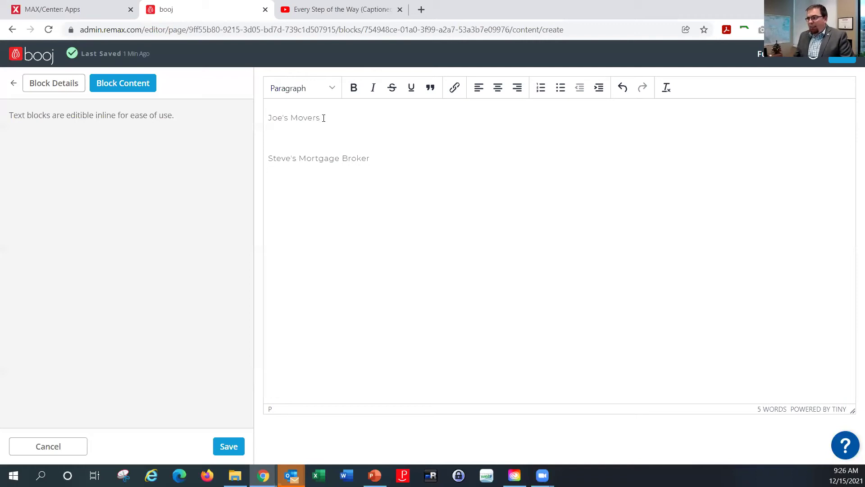
{"action": "triple_click", "coordinate": [304, 118]}
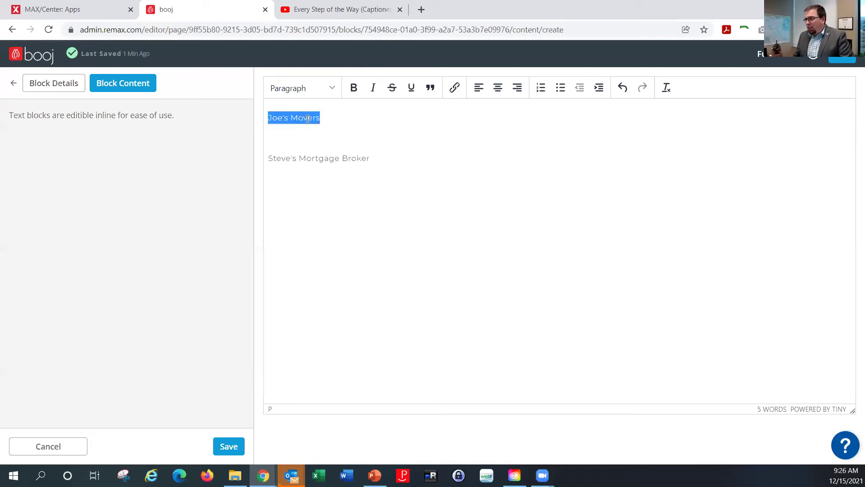
{"action": "left_click", "coordinate": [455, 90]}
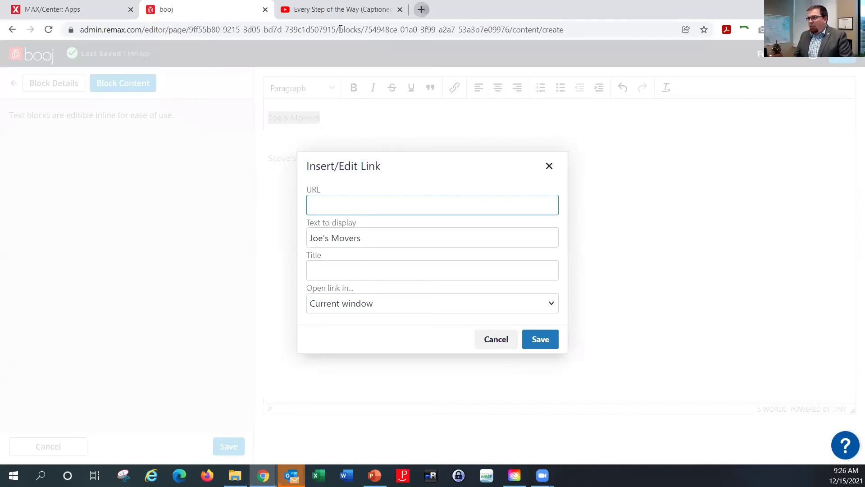
{"action": "key", "text": "ctrl+t"}
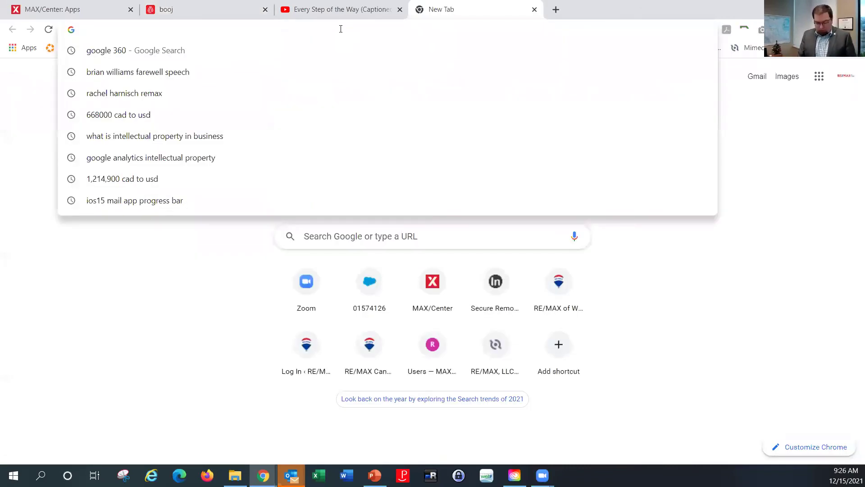
{"action": "type", "text": "kelo"}
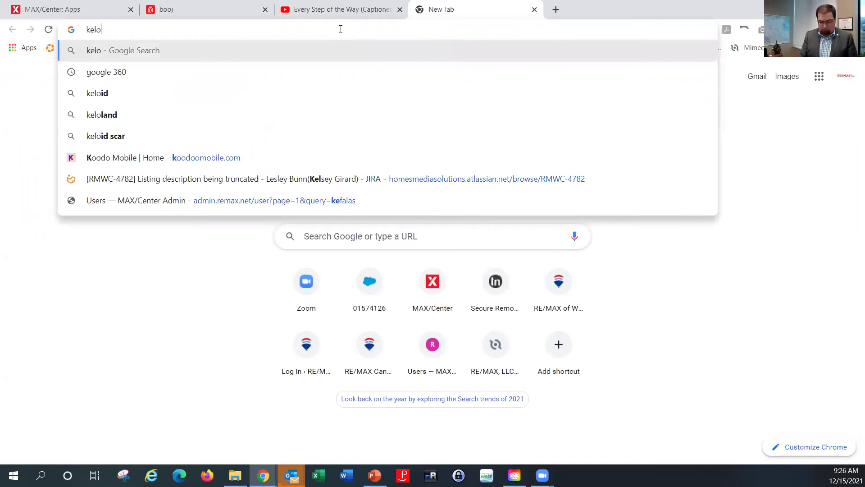
{"action": "type", "text": "wna movers"}
{"action": "key", "text": "Return"}
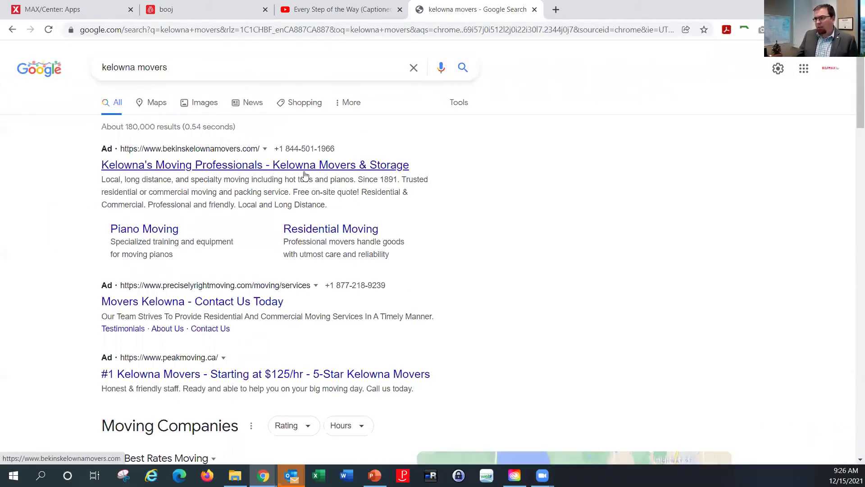
{"action": "left_click", "coordinate": [304, 175]}
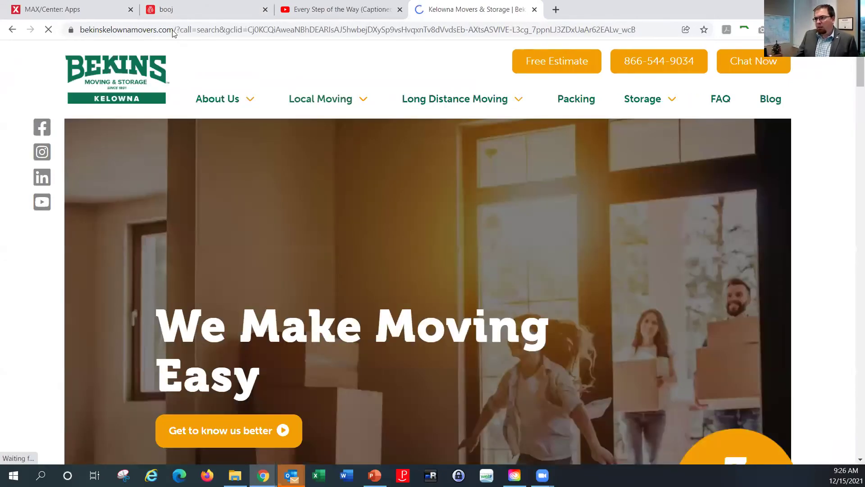
{"action": "left_click", "coordinate": [175, 34]}
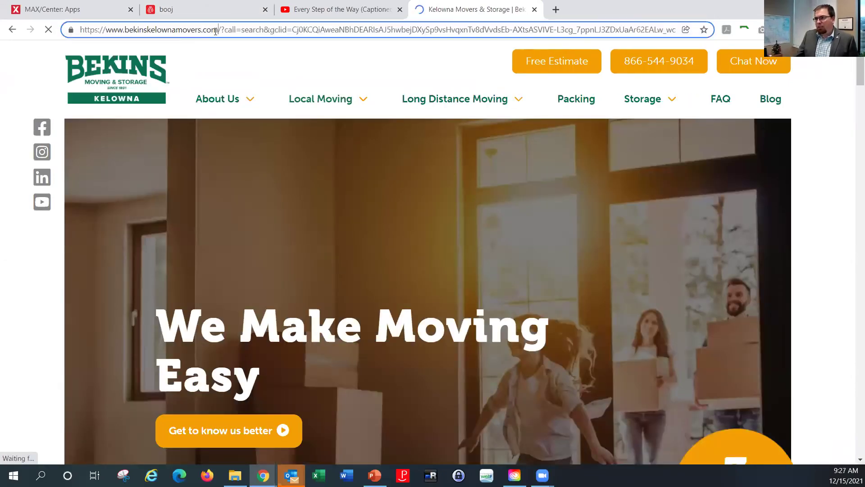
{"action": "key", "text": "shift+Home"}
{"action": "key", "text": "ctrl+c"}
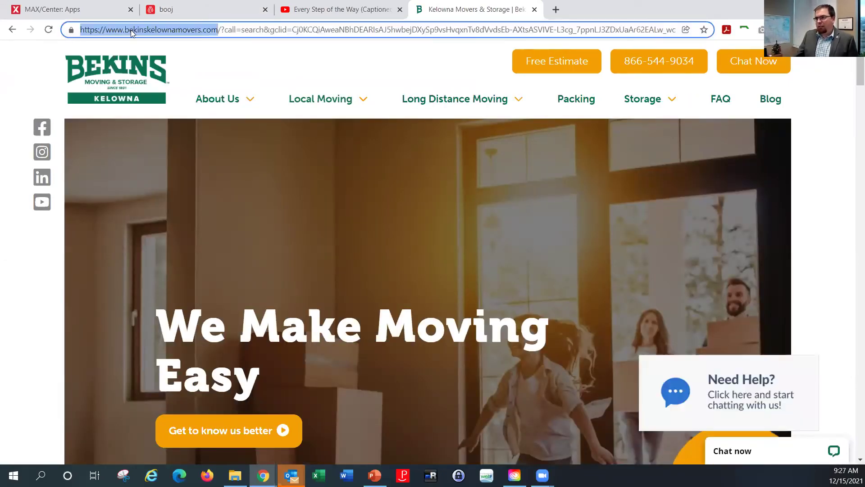
{"action": "right_click", "coordinate": [131, 29]}
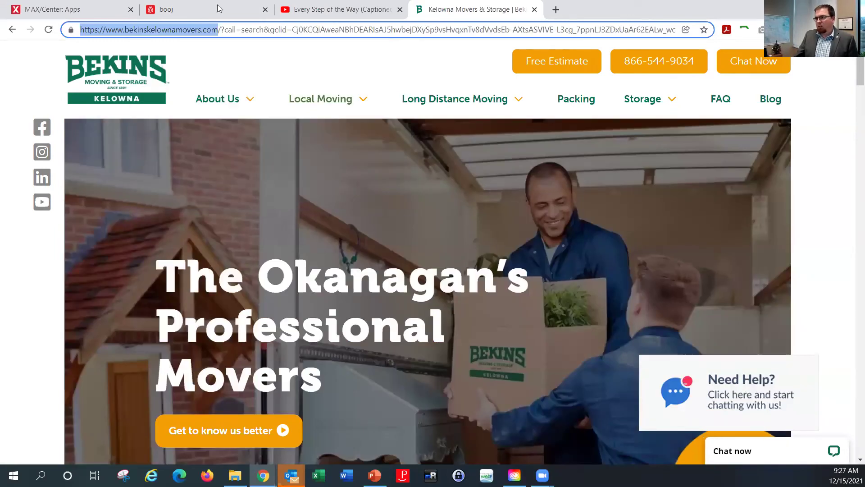
{"action": "left_click", "coordinate": [200, 10]}
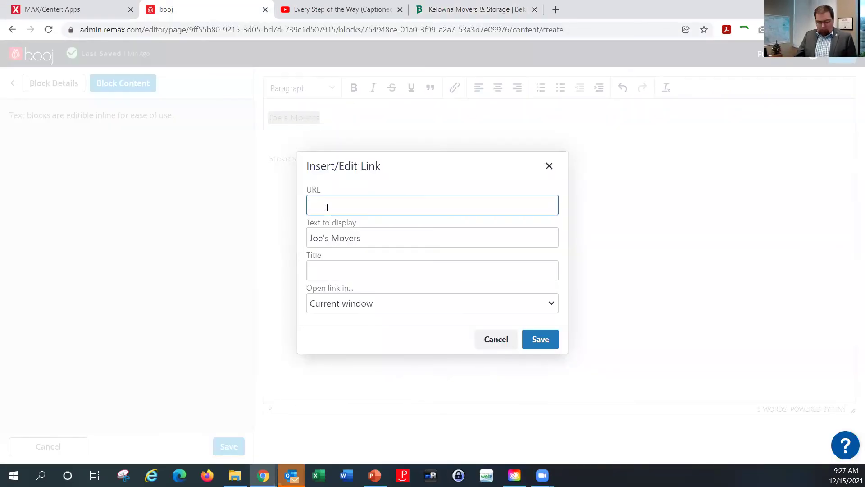
{"action": "key", "text": "ctrl+v"}
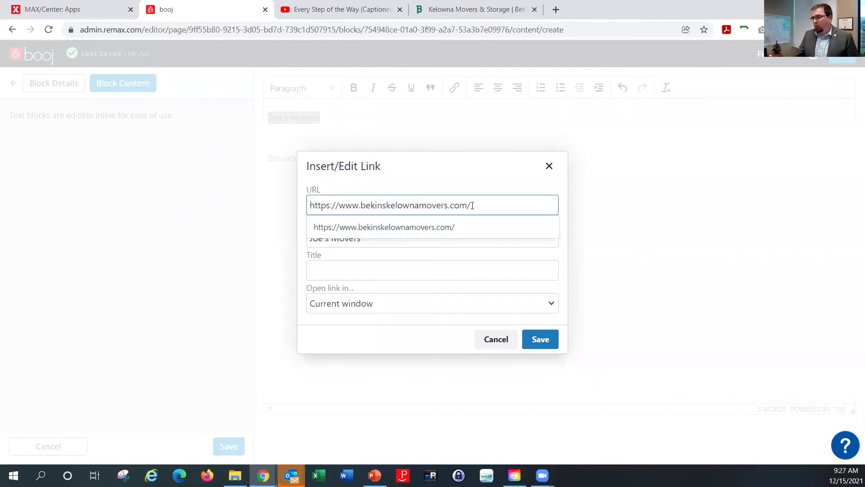
{"action": "left_click", "coordinate": [446, 228]}
- Title the link "Joe's Movers", set it to open in a new window, and save the link
{"action": "left_click", "coordinate": [341, 273]}
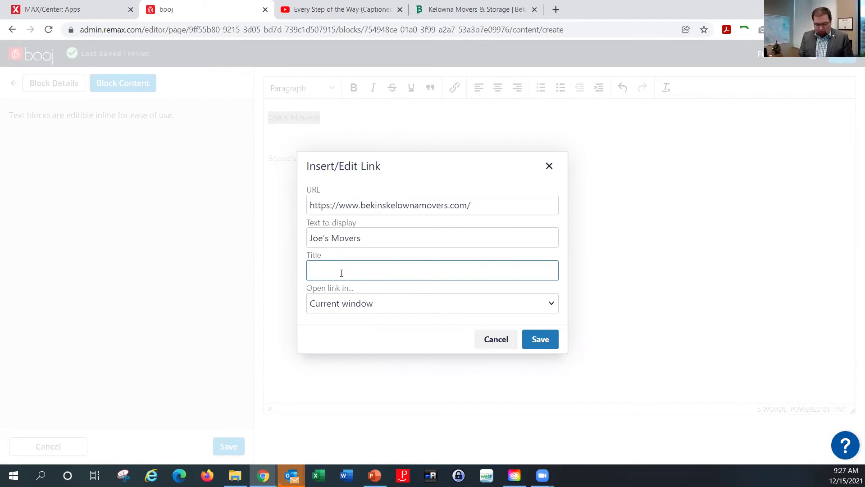
{"action": "type", "text": "Joe's Movers"}
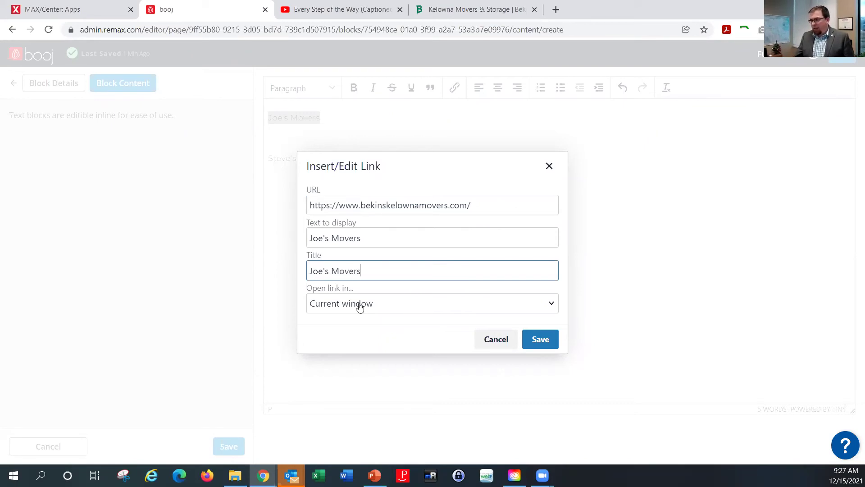
{"action": "left_click", "coordinate": [359, 305]}
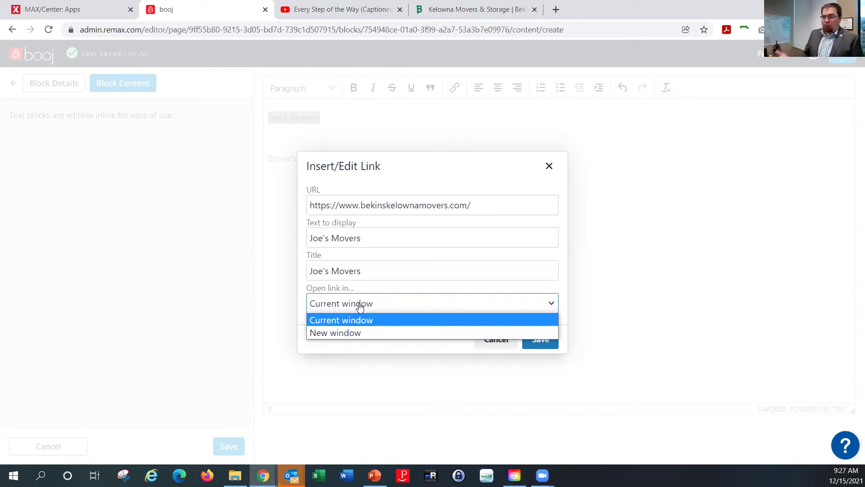
{"action": "left_click", "coordinate": [342, 334]}
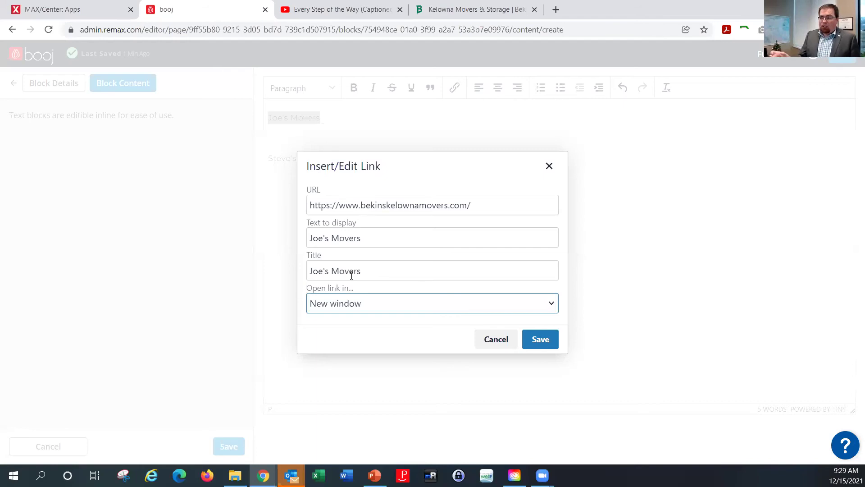
{"action": "left_click", "coordinate": [546, 341]}
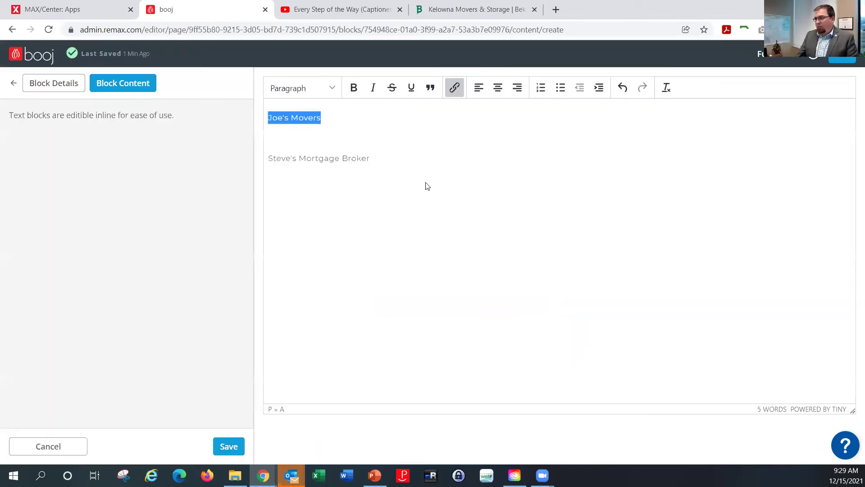
{"action": "left_click", "coordinate": [318, 114]}
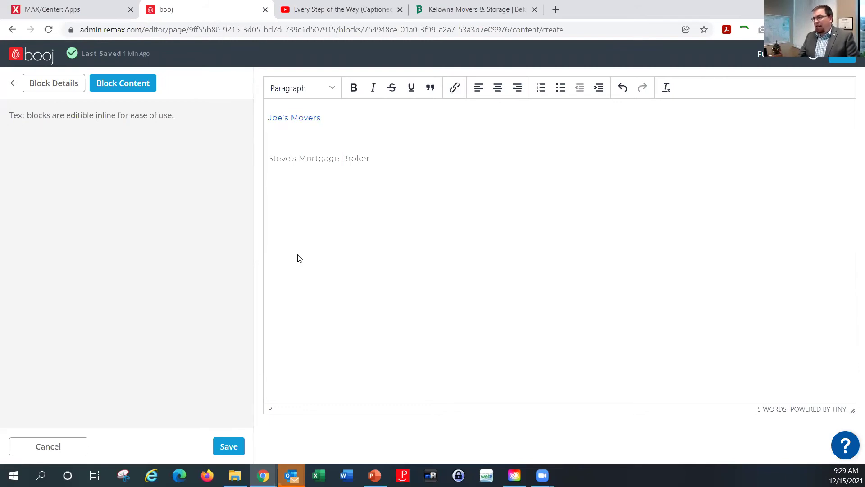
- Save the Text block and test its "Joe's Movers" link in the full page preview, closing the opened site
{"action": "left_click", "coordinate": [236, 448]}
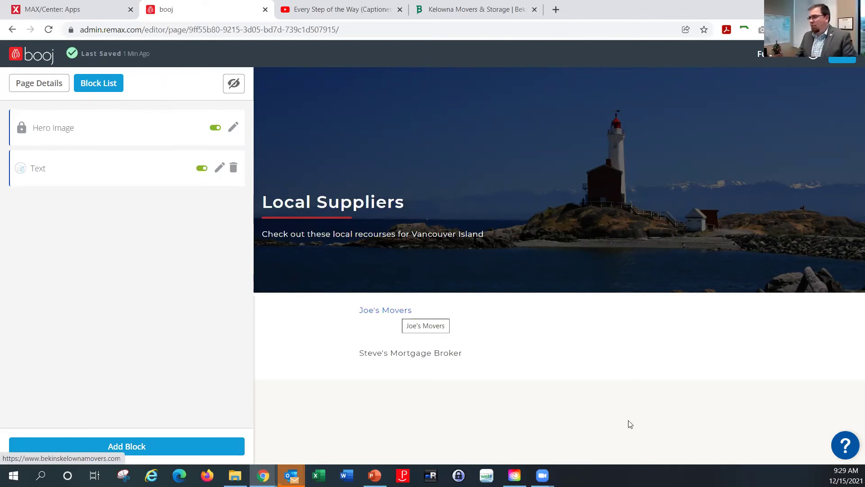
{"action": "left_click", "coordinate": [788, 57]}
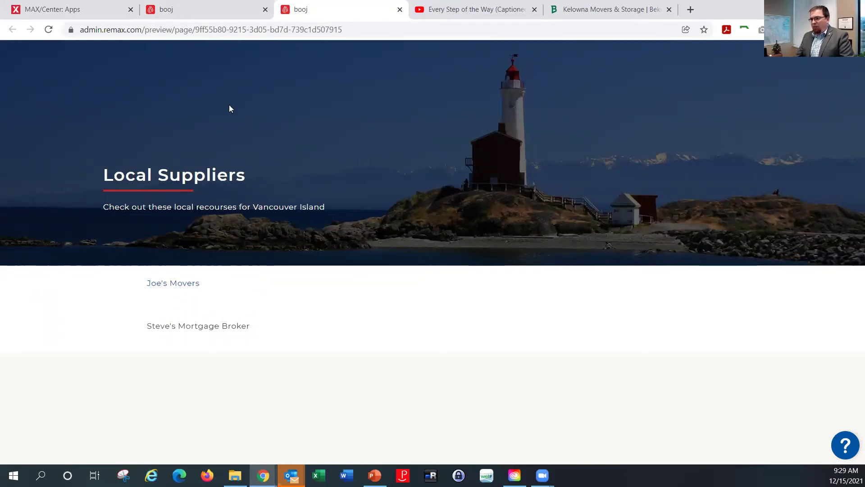
{"action": "left_click", "coordinate": [189, 288]}
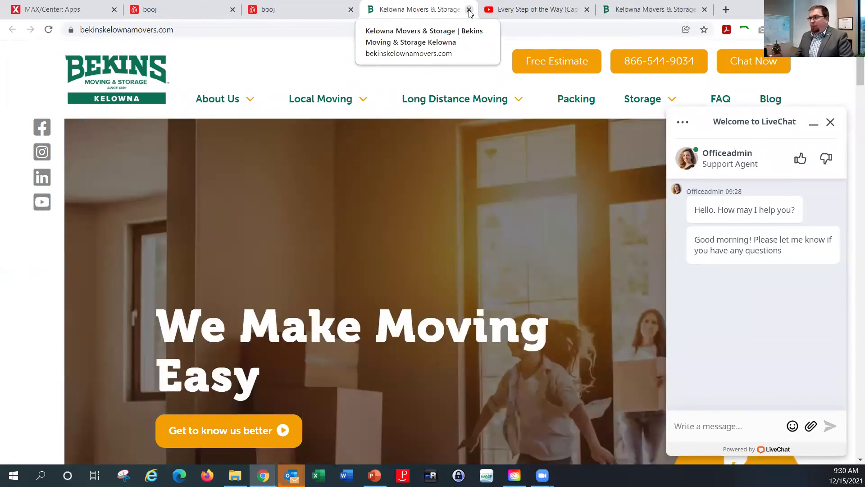
{"action": "left_click", "coordinate": [469, 10]}
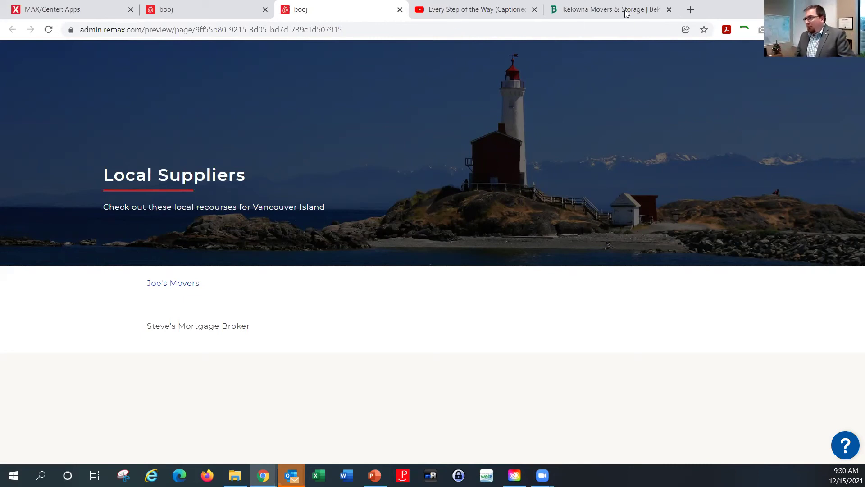
- Close the leftover movers, YouTube and preview tabs and leave the page editor for the Pages list
{"action": "left_click", "coordinate": [670, 10]}
{"action": "left_click", "coordinate": [479, 11]}
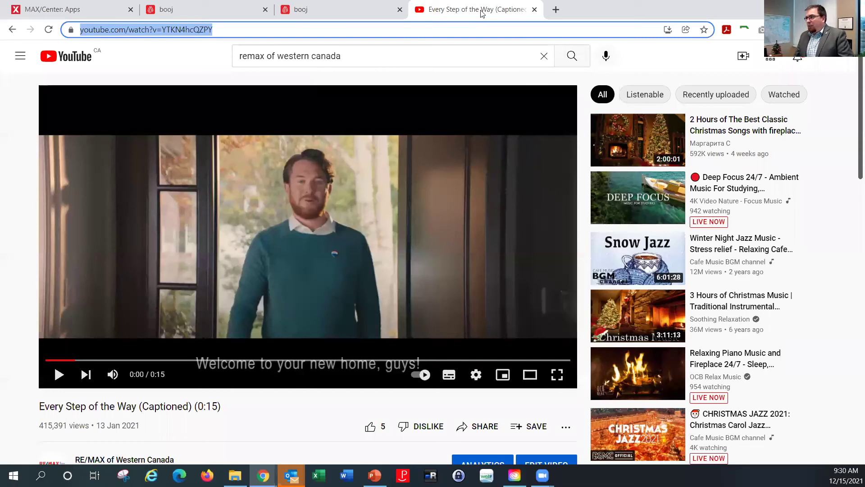
{"action": "left_click", "coordinate": [400, 10]}
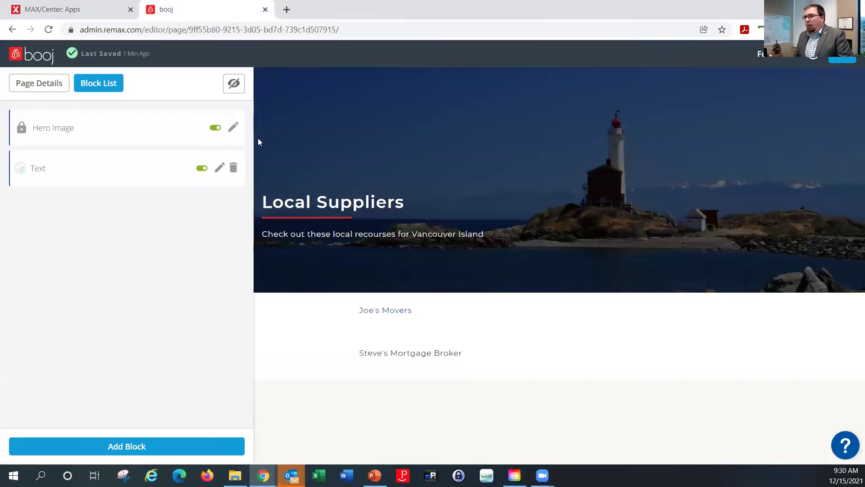
{"action": "left_click", "coordinate": [844, 59]}
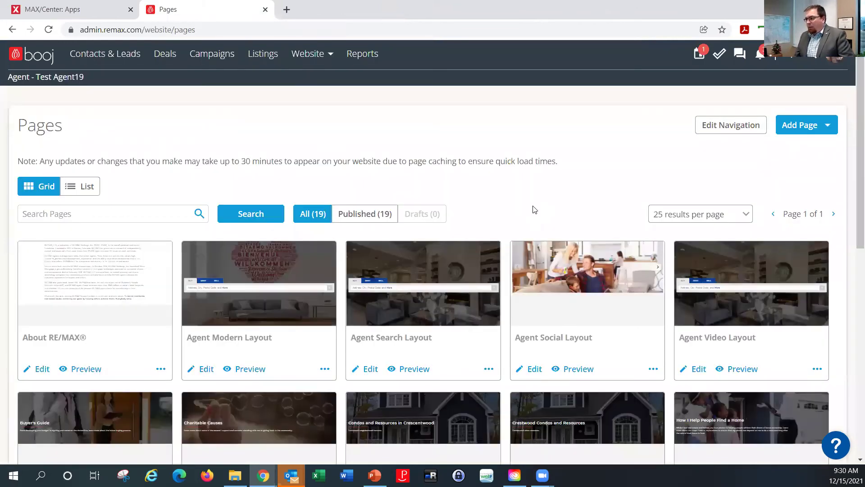
- Check the Pages list for the Local Suppliers page and open the website's Navigation settings
{"action": "scroll", "coordinate": [534, 209], "scroll_direction": "down", "scroll_amount": 6}
{"action": "scroll", "coordinate": [543, 277], "scroll_direction": "down", "scroll_amount": 1}
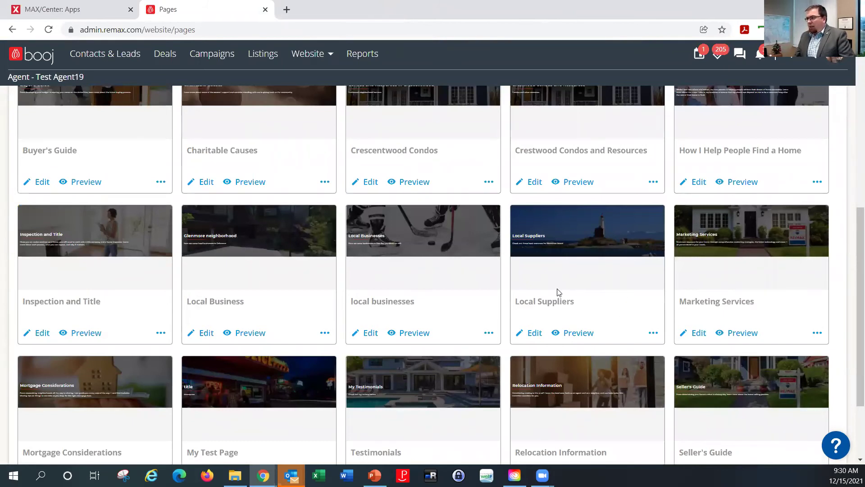
{"action": "scroll", "coordinate": [558, 292], "scroll_direction": "up", "scroll_amount": 7}
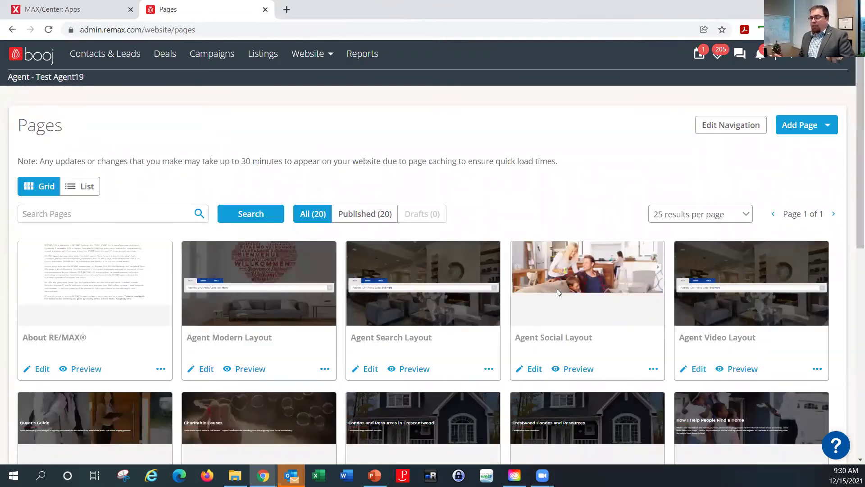
{"action": "left_click", "coordinate": [313, 57]}
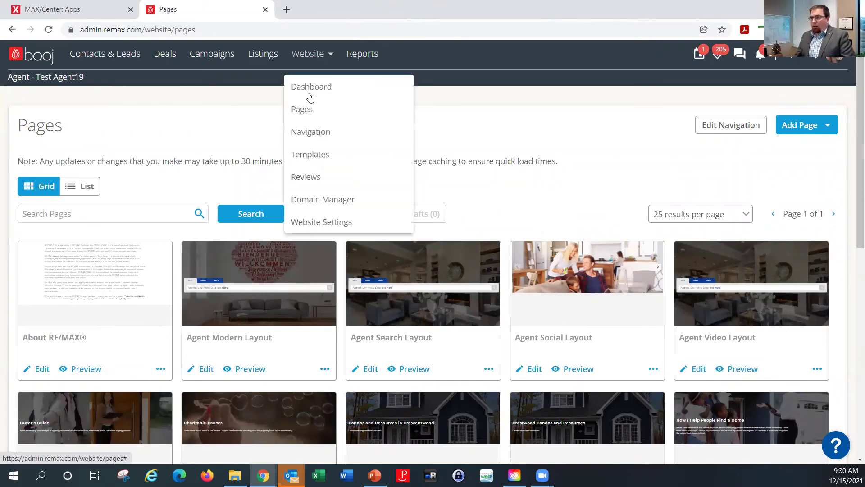
{"action": "left_click", "coordinate": [317, 136]}
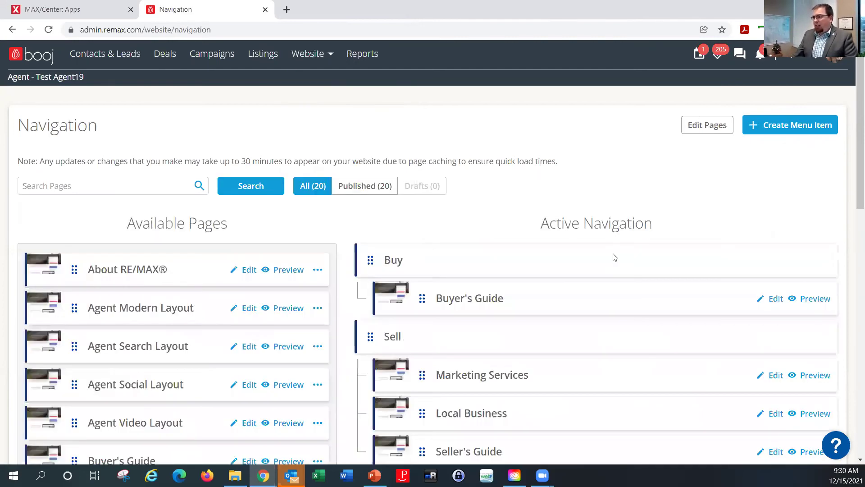
- Add the Local Suppliers page to the active navigation under RE/MAX Canada and move it out as the last top-level item
{"action": "scroll", "coordinate": [615, 257], "scroll_direction": "down", "scroll_amount": 2}
{"action": "scroll", "coordinate": [456, 303], "scroll_direction": "up", "scroll_amount": 1}
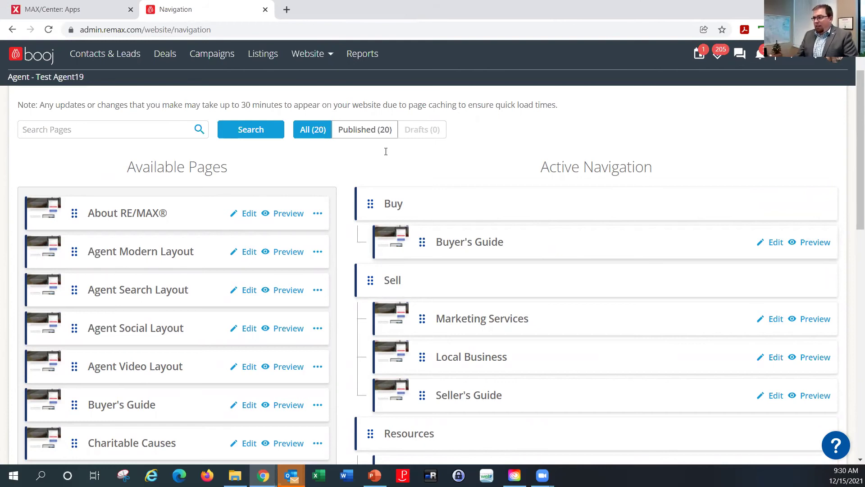
{"action": "scroll", "coordinate": [399, 155], "scroll_direction": "down", "scroll_amount": 1}
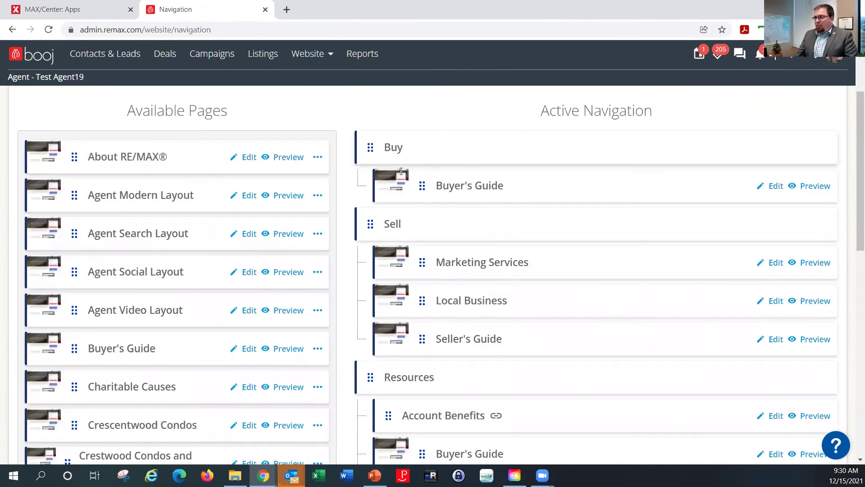
{"action": "scroll", "coordinate": [407, 172], "scroll_direction": "down", "scroll_amount": 1}
{"action": "scroll", "coordinate": [427, 208], "scroll_direction": "down", "scroll_amount": 2}
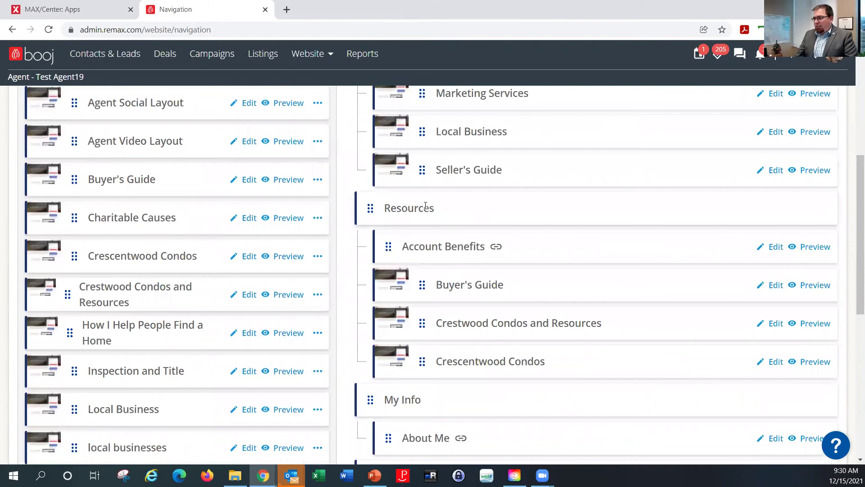
{"action": "scroll", "coordinate": [409, 286], "scroll_direction": "down", "scroll_amount": 2}
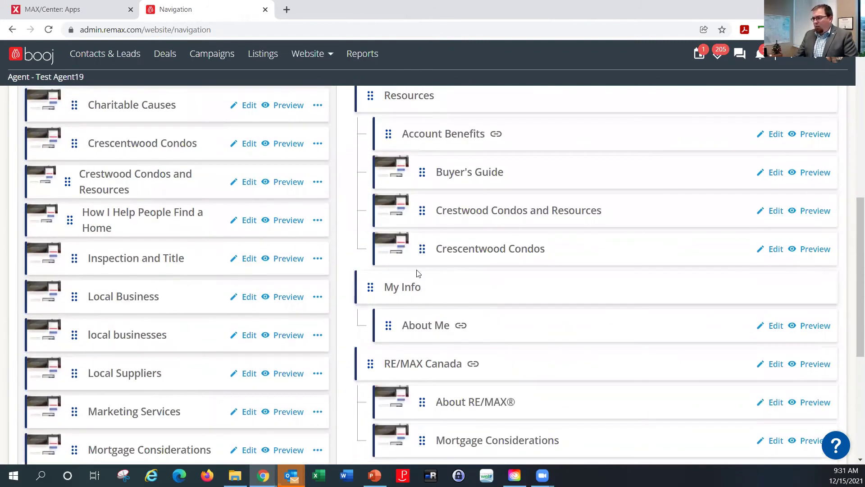
{"action": "scroll", "coordinate": [443, 255], "scroll_direction": "down", "scroll_amount": 2}
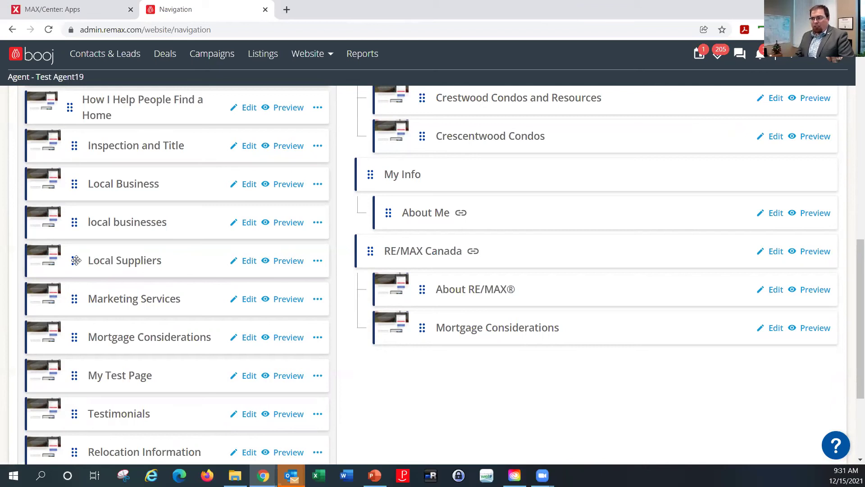
{"action": "left_click_drag", "start_coordinate": [76, 260], "coordinate": [494, 293]}
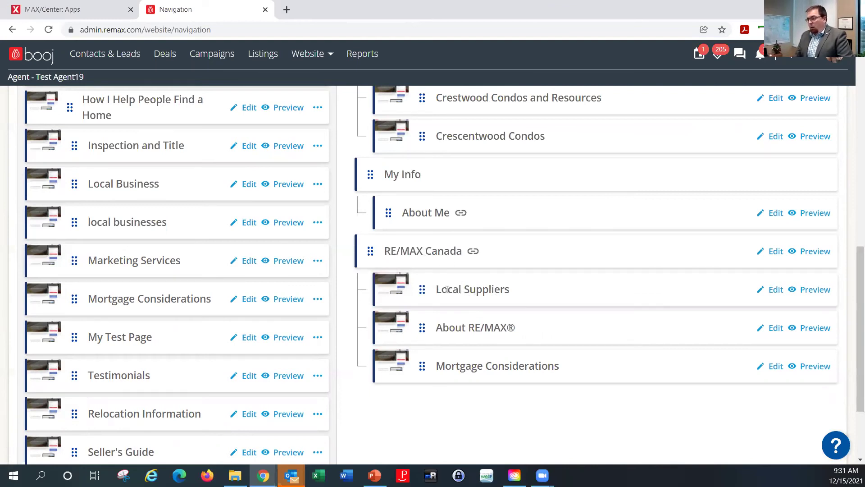
{"action": "left_click_drag", "start_coordinate": [424, 289], "coordinate": [397, 382]}
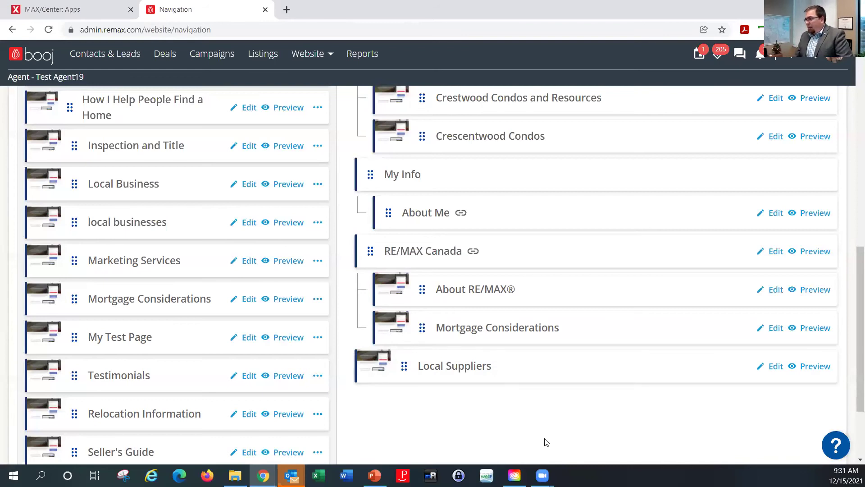
{"action": "scroll", "coordinate": [544, 442], "scroll_direction": "up", "scroll_amount": 15}
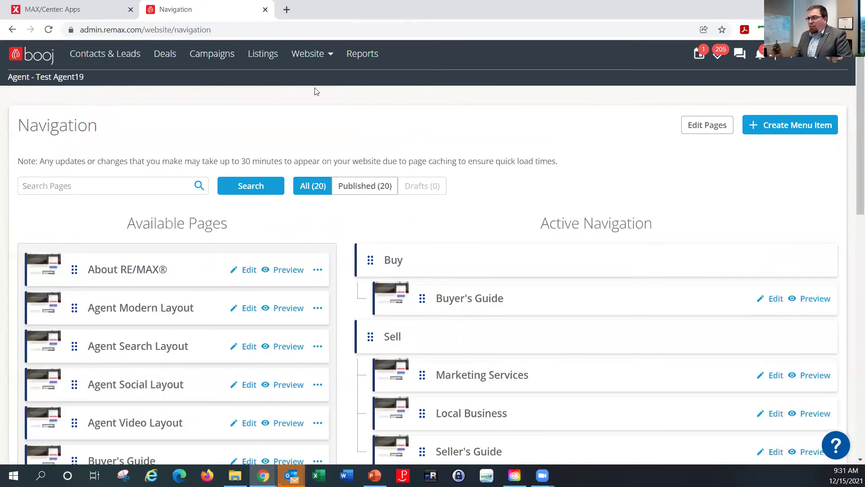
{"action": "left_click", "coordinate": [321, 62]}
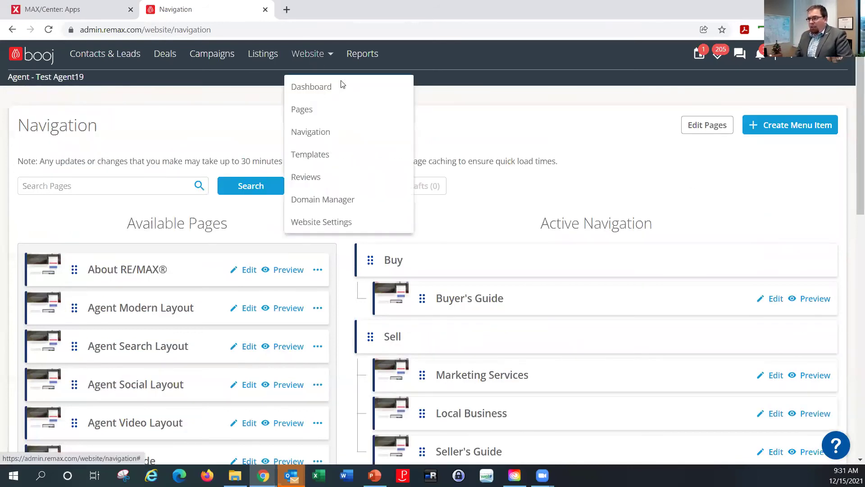
{"action": "left_click", "coordinate": [315, 87]}
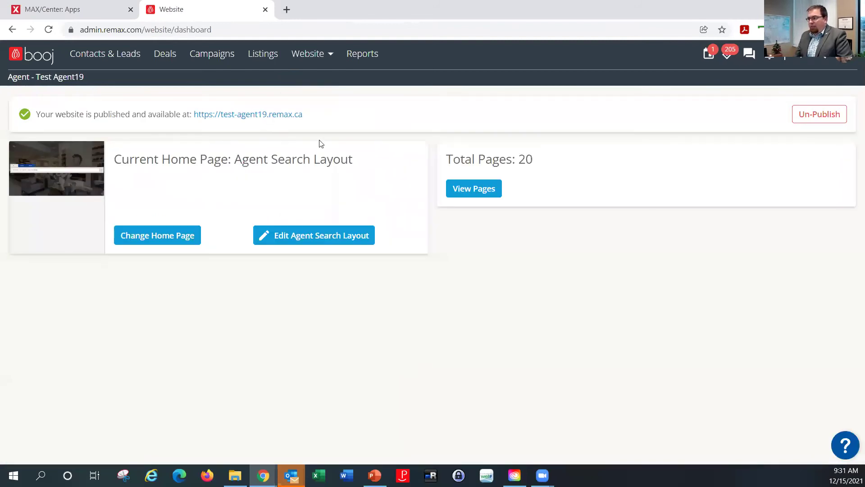
{"action": "left_click", "coordinate": [248, 114]}
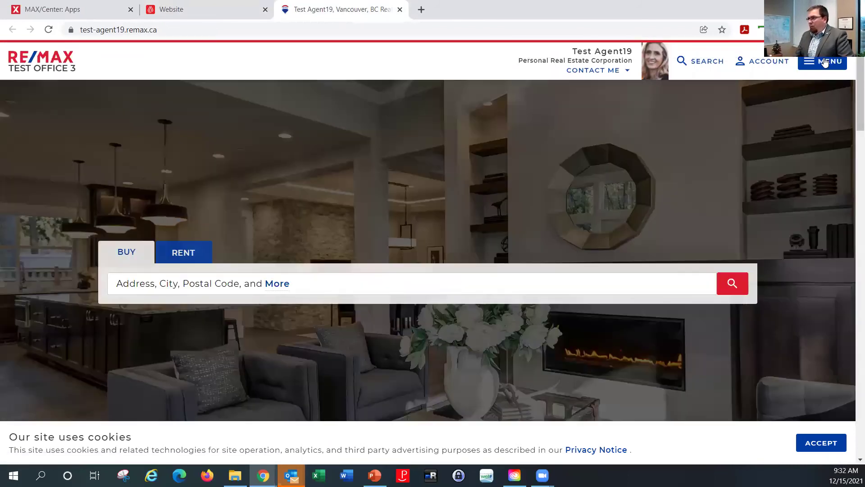
{"action": "left_click", "coordinate": [824, 62]}
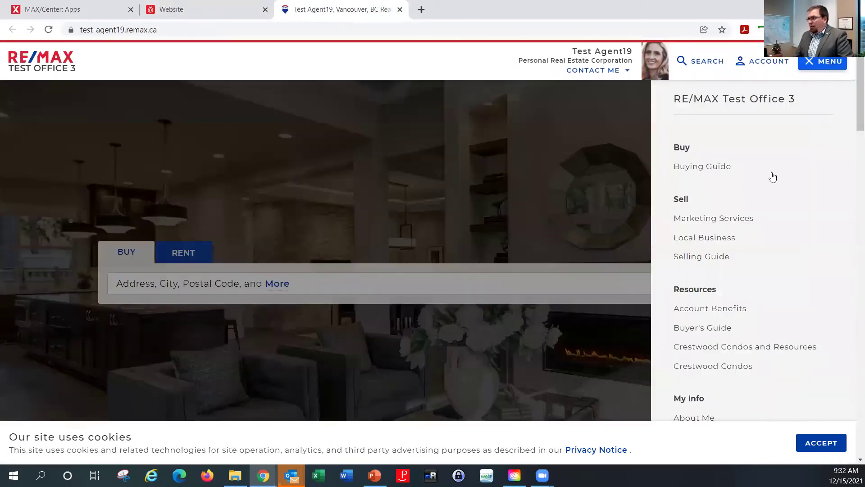
- Accept the cookie notice and examine the sections of the published site's menu for a Local Suppliers entry
{"action": "scroll", "coordinate": [711, 120], "scroll_direction": "down", "scroll_amount": 1}
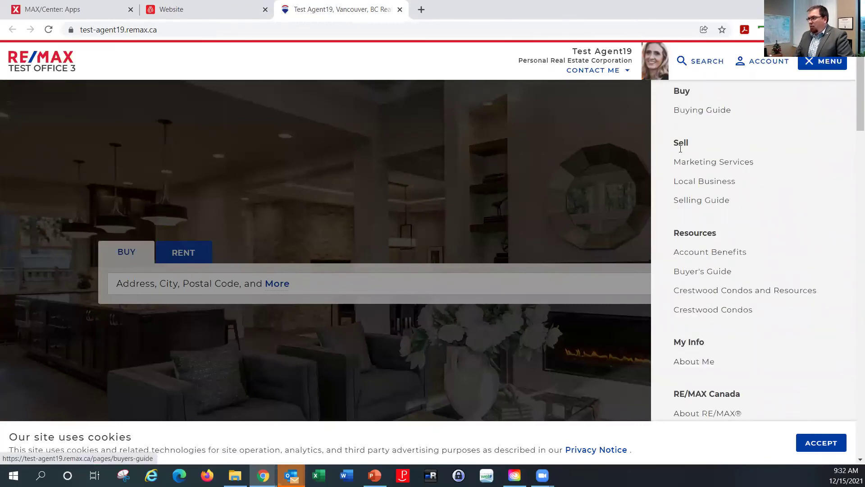
{"action": "scroll", "coordinate": [681, 149], "scroll_direction": "up", "scroll_amount": 1}
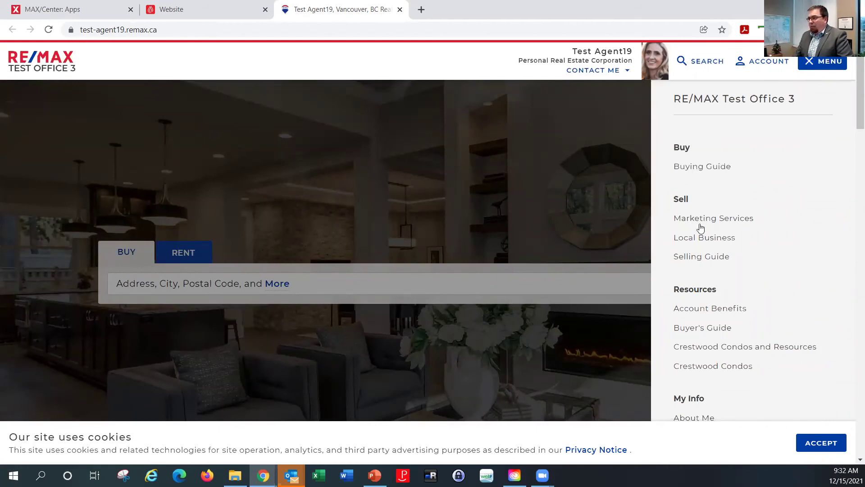
{"action": "scroll", "coordinate": [701, 228], "scroll_direction": "down", "scroll_amount": 1}
{"action": "scroll", "coordinate": [735, 323], "scroll_direction": "down", "scroll_amount": 1}
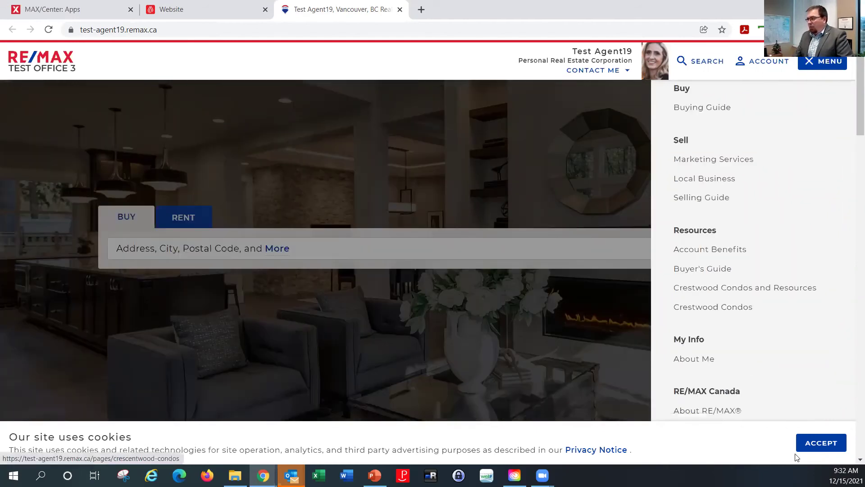
{"action": "left_click", "coordinate": [821, 444]}
{"action": "scroll", "coordinate": [773, 327], "scroll_direction": "down", "scroll_amount": 4}
{"action": "scroll", "coordinate": [738, 378], "scroll_direction": "down", "scroll_amount": 2}
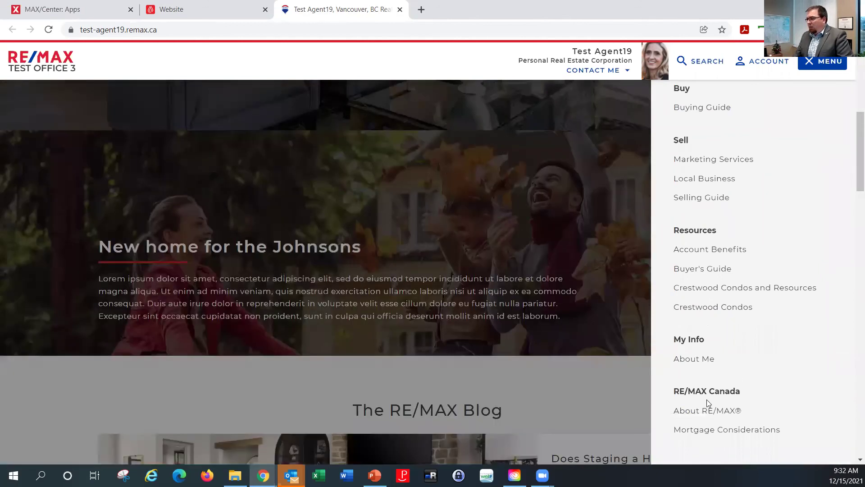
{"action": "scroll", "coordinate": [707, 400], "scroll_direction": "down", "scroll_amount": 1}
{"action": "scroll", "coordinate": [696, 180], "scroll_direction": "up", "scroll_amount": 1}
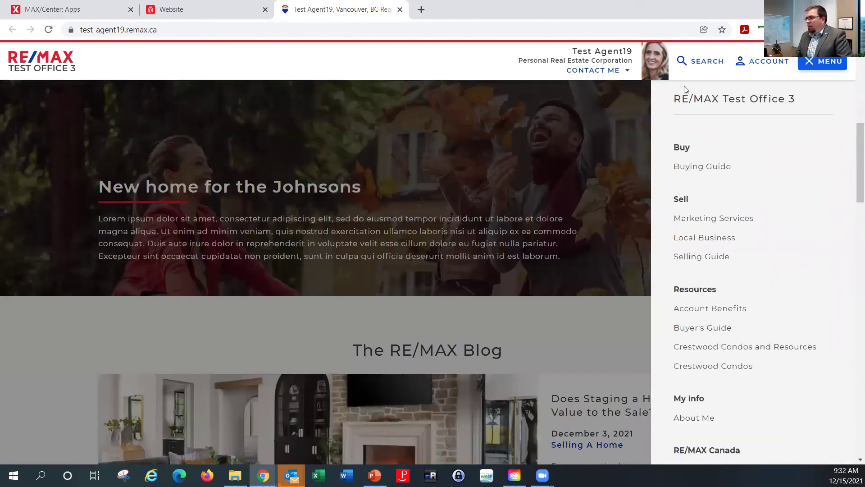
- Return to the Navigation settings and move the Local Suppliers page to the first entry under Resources
{"action": "left_click", "coordinate": [224, 10]}
{"action": "left_click", "coordinate": [320, 57]}
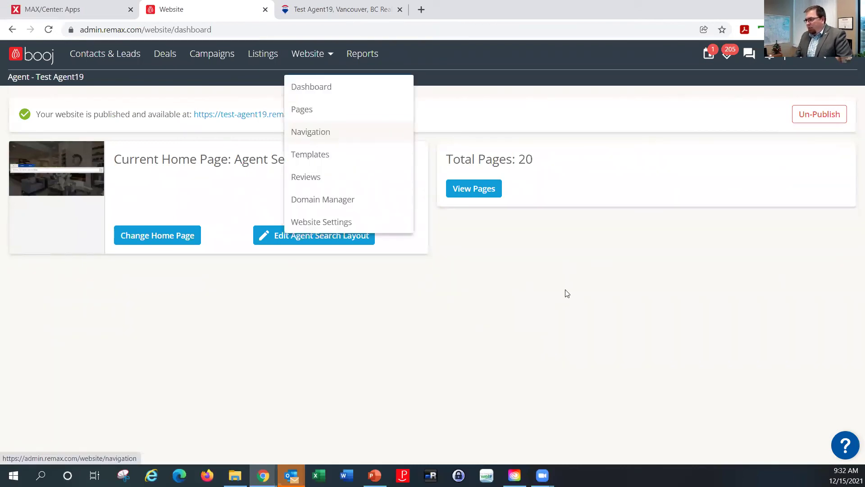
{"action": "scroll", "coordinate": [469, 288], "scroll_direction": "down", "scroll_amount": 5}
{"action": "left_click_drag", "start_coordinate": [404, 253], "coordinate": [494, 179]}
{"action": "scroll", "coordinate": [446, 304], "scroll_direction": "up", "scroll_amount": 4}
{"action": "scroll", "coordinate": [431, 386], "scroll_direction": "up", "scroll_amount": 2}
{"action": "left_click_drag", "start_coordinate": [431, 385], "coordinate": [431, 191]}
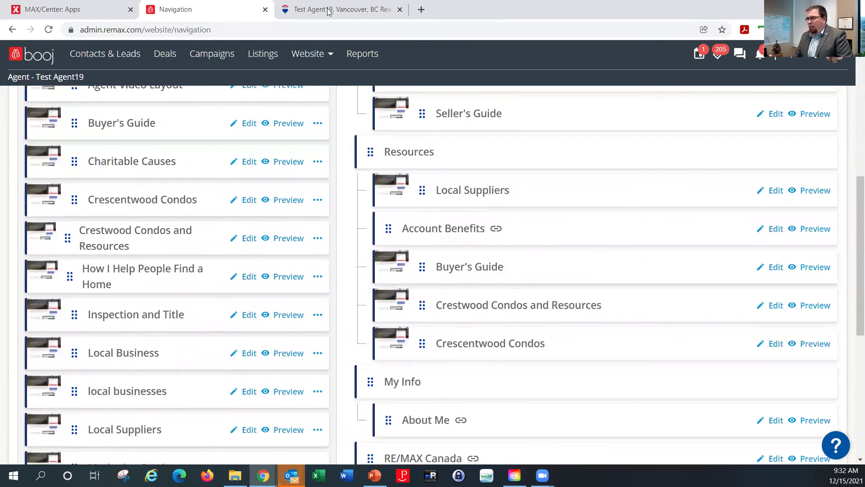
- Reload the published website and check the Resources section of its menu for Local Suppliers
{"action": "left_click", "coordinate": [328, 11]}
{"action": "left_click", "coordinate": [49, 29]}
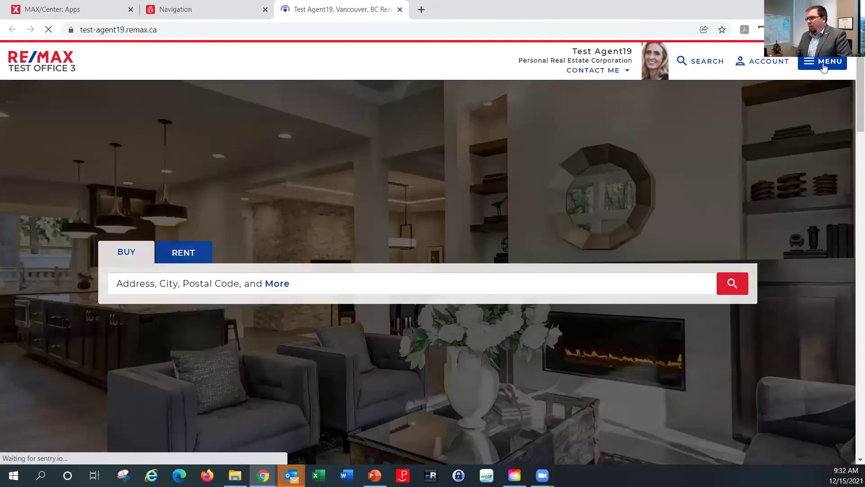
{"action": "left_click", "coordinate": [823, 66]}
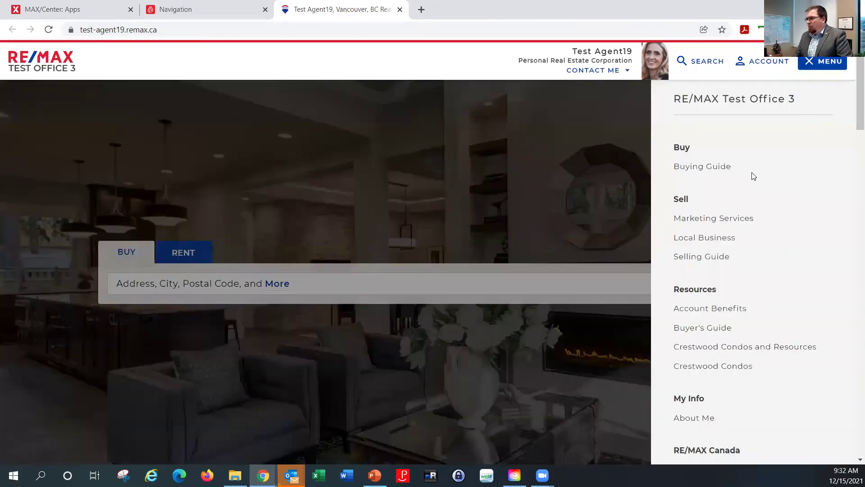
{"action": "scroll", "coordinate": [751, 173], "scroll_direction": "down", "scroll_amount": 1}
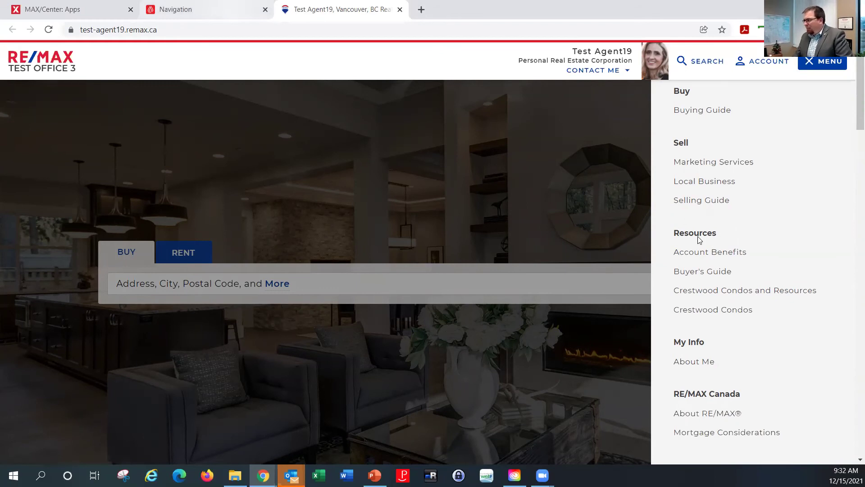
- Review the active navigation structure and compare its Resources entries with the published site's menu
{"action": "key", "text": "ctrl+shift+Tab"}
{"action": "scroll", "coordinate": [730, 254], "scroll_direction": "up", "scroll_amount": 5}
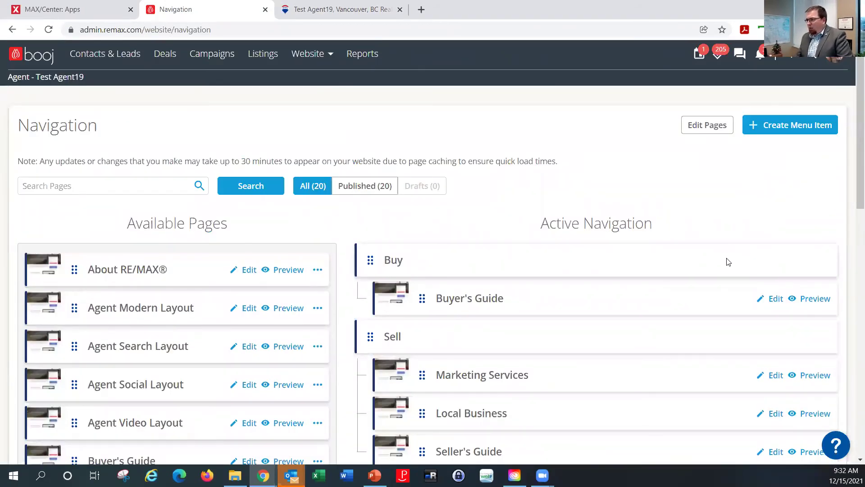
{"action": "scroll", "coordinate": [729, 262], "scroll_direction": "down", "scroll_amount": 2}
{"action": "scroll", "coordinate": [728, 262], "scroll_direction": "down", "scroll_amount": 1}
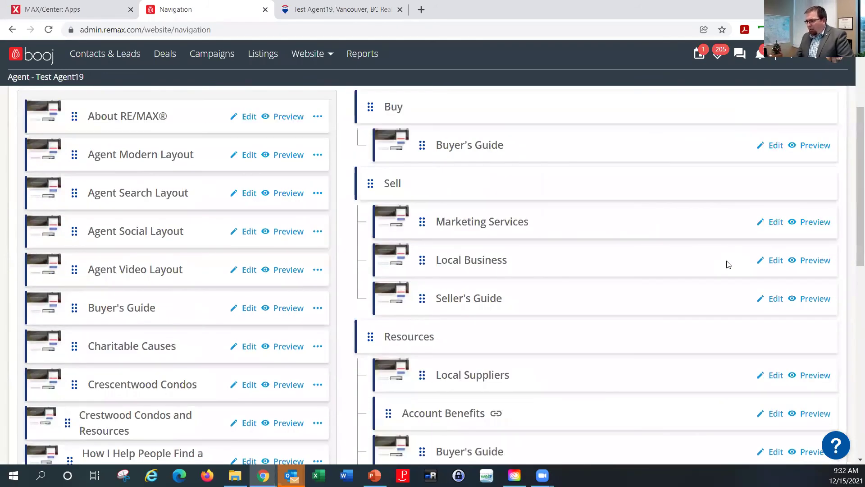
{"action": "scroll", "coordinate": [729, 265], "scroll_direction": "down", "scroll_amount": 5}
{"action": "scroll", "coordinate": [726, 265], "scroll_direction": "up", "scroll_amount": 1}
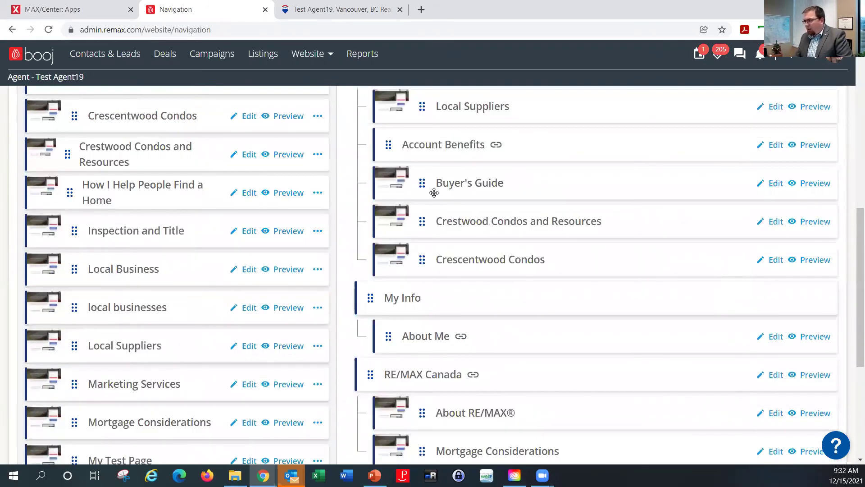
{"action": "scroll", "coordinate": [435, 189], "scroll_direction": "up", "scroll_amount": 2}
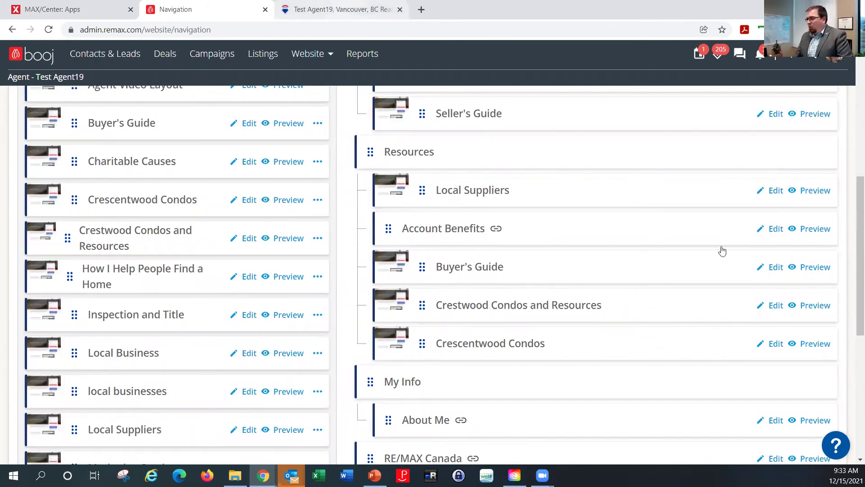
{"action": "key", "text": "ctrl+Tab"}
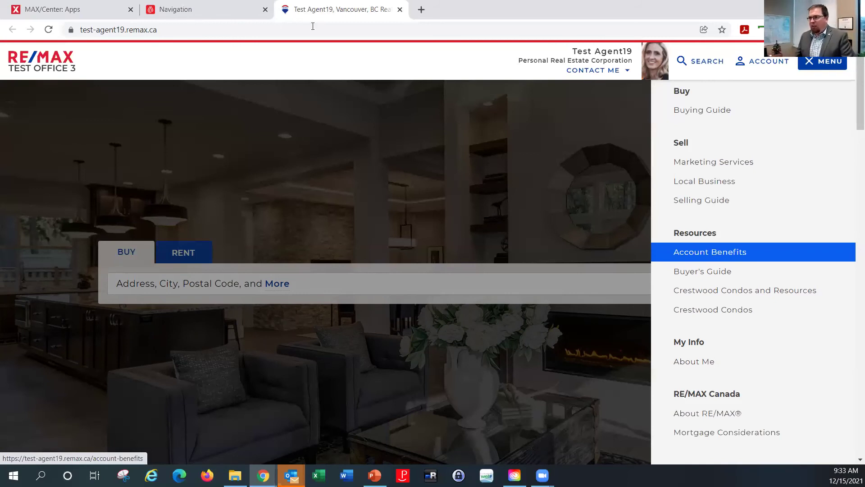
{"action": "left_click", "coordinate": [185, 10]}
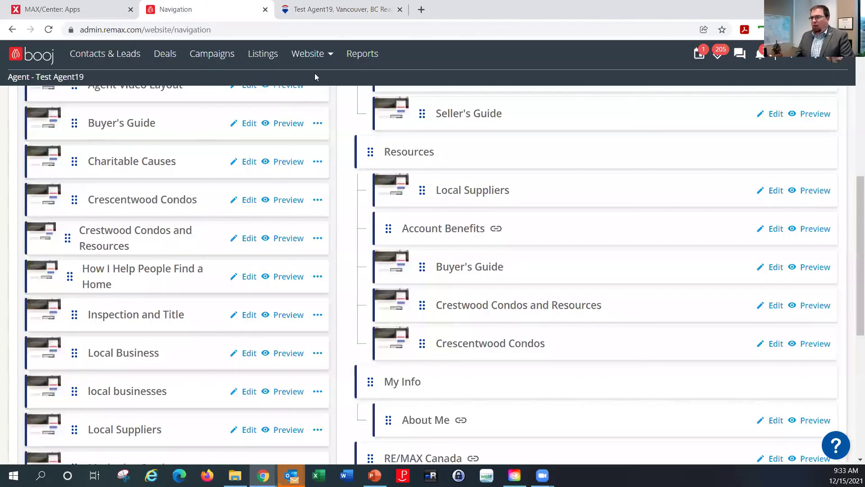
- Open the Agent Modern Layout page for editing from the Pages list
{"action": "scroll", "coordinate": [315, 73], "scroll_direction": "up", "scroll_amount": 10}
{"action": "left_click", "coordinate": [320, 55]}
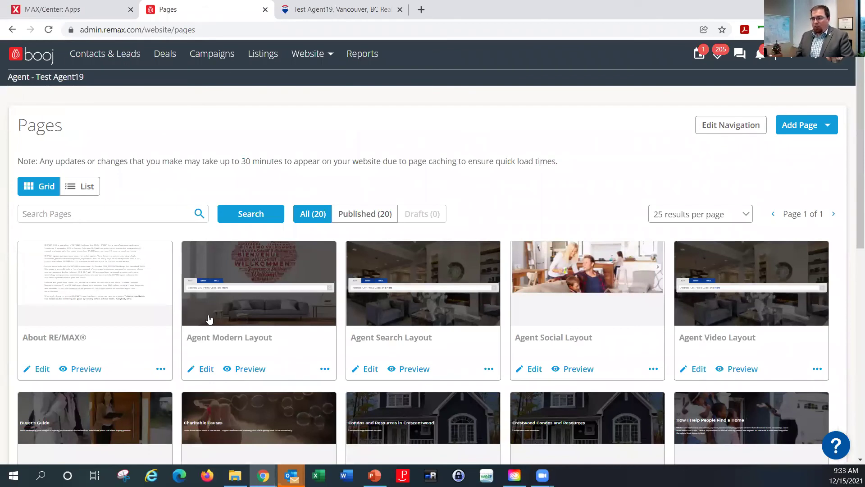
{"action": "scroll", "coordinate": [209, 318], "scroll_direction": "down", "scroll_amount": 1}
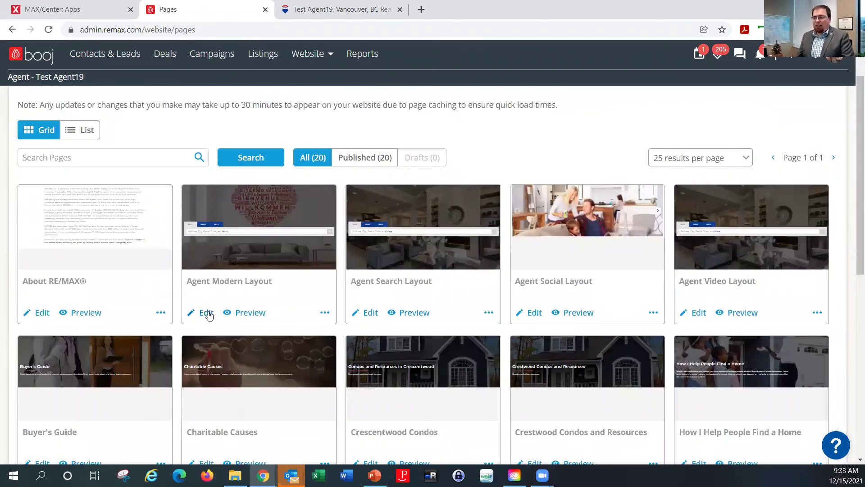
{"action": "left_click", "coordinate": [207, 313]}
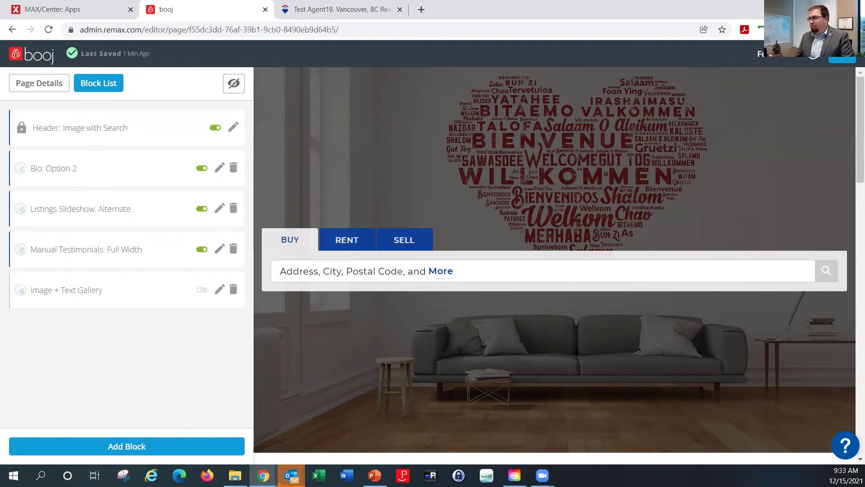
- Leave the Agent Modern Layout editor and view the published website's home page
{"action": "left_click", "coordinate": [845, 62]}
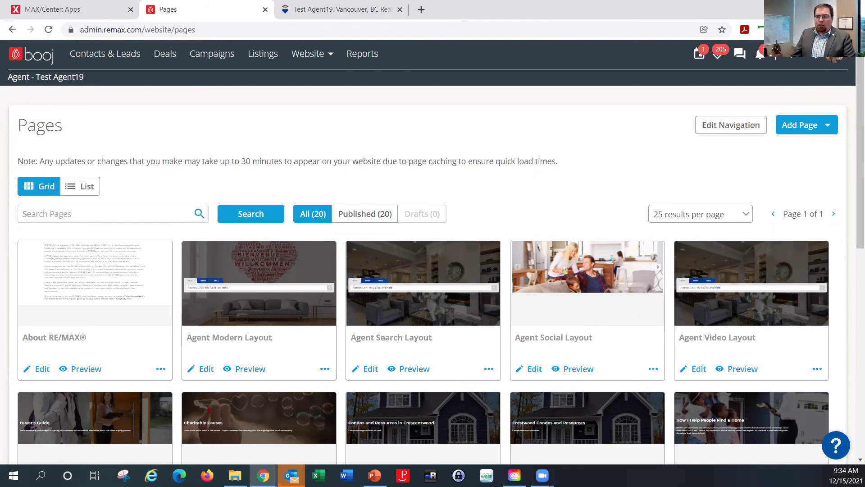
{"action": "left_click", "coordinate": [356, 11]}
{"action": "left_click", "coordinate": [516, 224]}
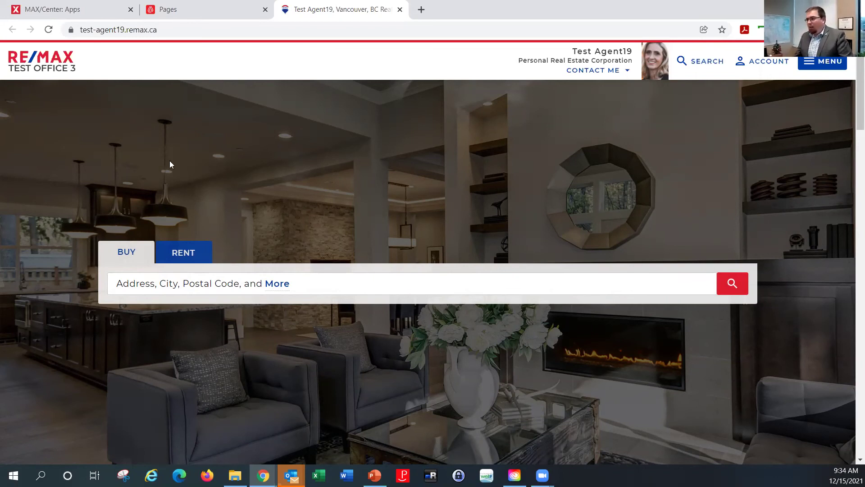
- Return to the booj admin site and open the Third Party Scripts page in the System settings
{"action": "left_click", "coordinate": [208, 11]}
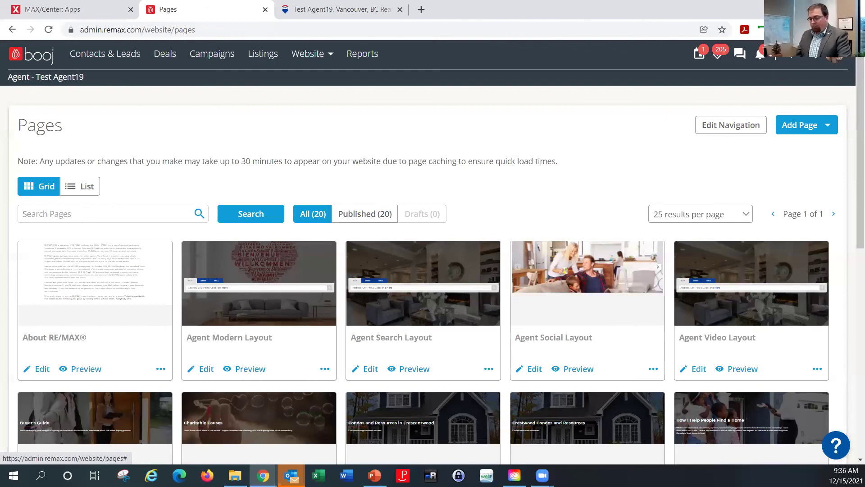
{"action": "left_click", "coordinate": [837, 62]}
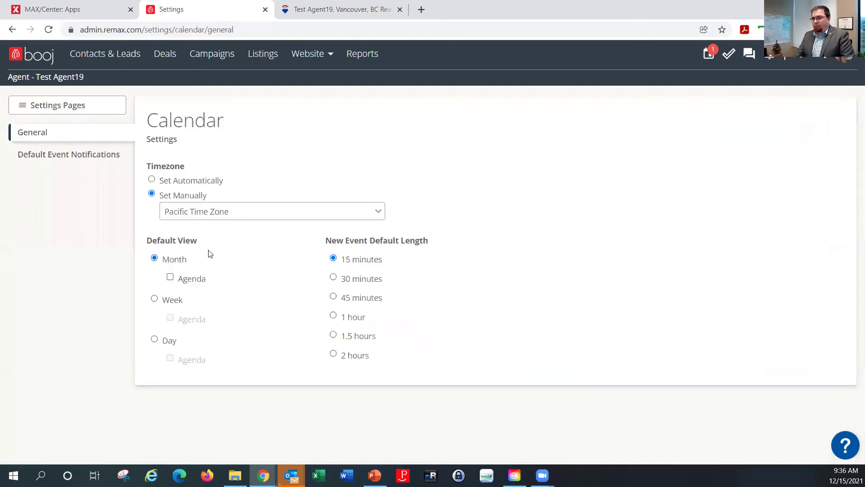
{"action": "left_click", "coordinate": [66, 108]}
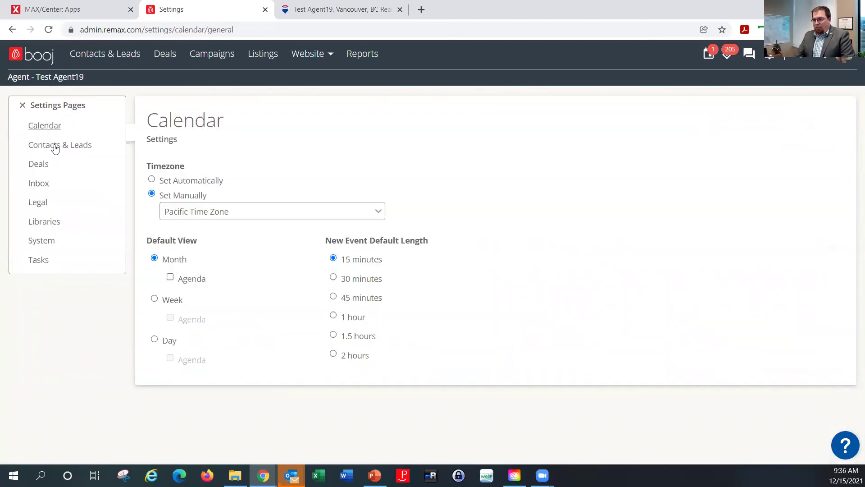
{"action": "left_click", "coordinate": [50, 244]}
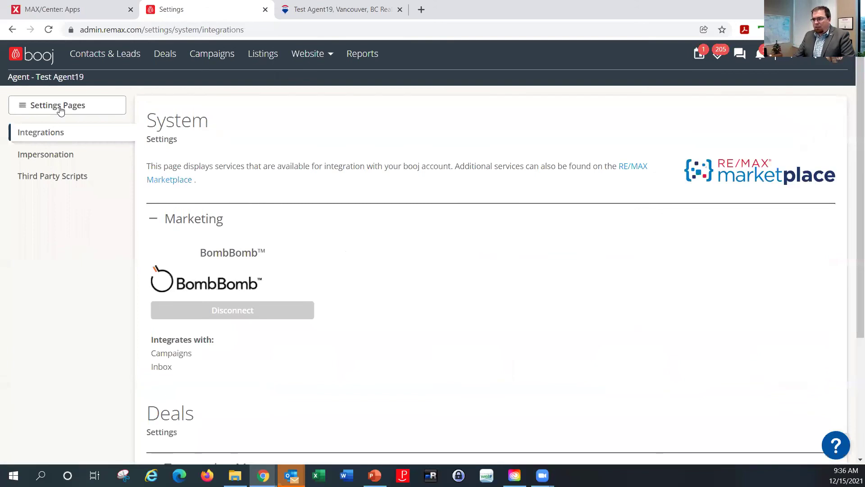
{"action": "left_click", "coordinate": [60, 173]}
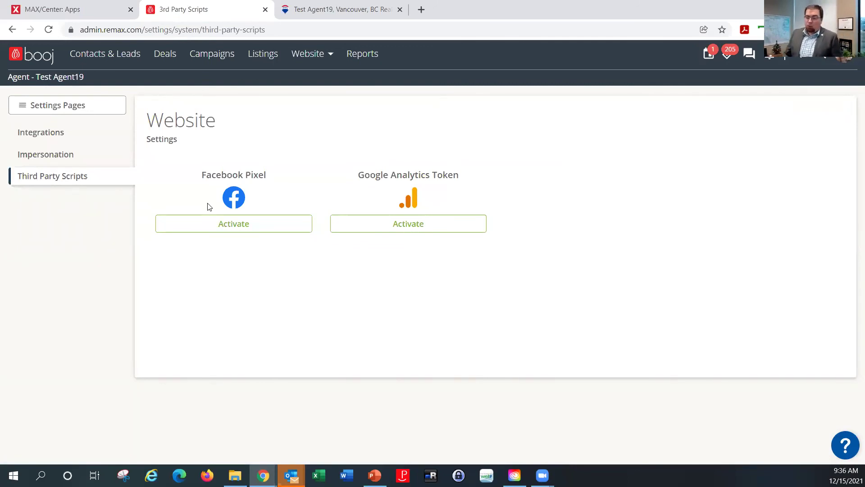
- Review the Facebook Pixel activation instructions and code field, and close them without activating
{"action": "left_click", "coordinate": [236, 228]}
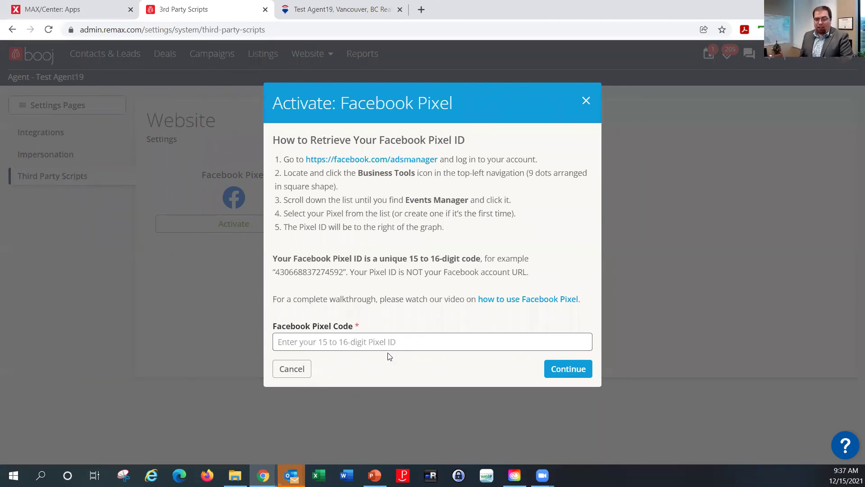
{"action": "left_click", "coordinate": [586, 100]}
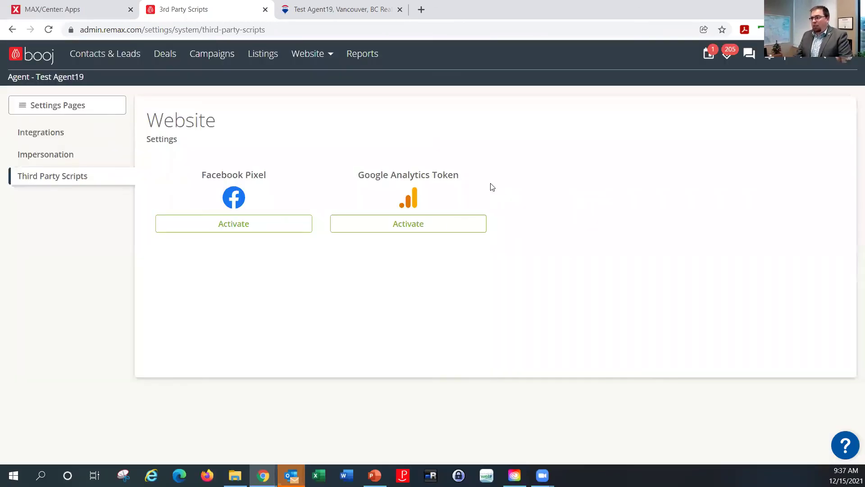
- Review the Google Analytics Token activation instructions and ID field, close them without activating, and switch to PowerPoint
{"action": "left_click", "coordinate": [411, 227]}
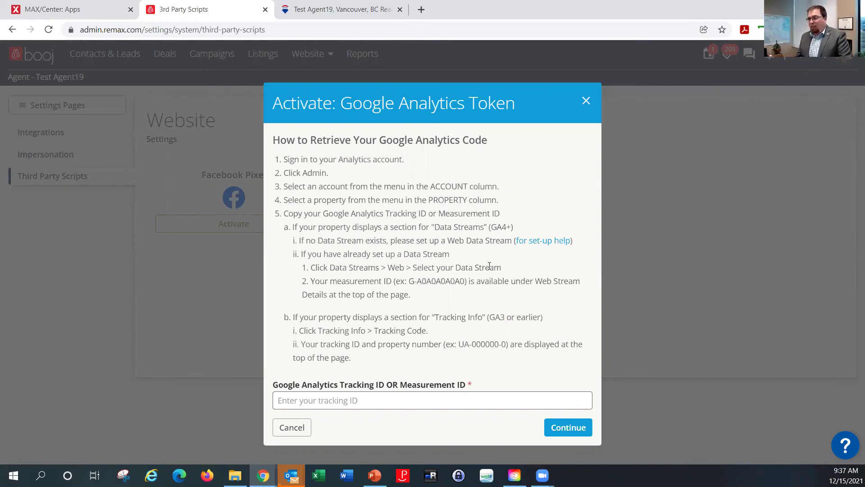
{"action": "mouse_move", "coordinate": [410, 283]}
{"action": "left_mouse_down"}
{"action": "mouse_move", "coordinate": [466, 285]}
{"action": "mouse_move", "coordinate": [412, 283]}
{"action": "left_mouse_up"}
{"action": "left_click", "coordinate": [335, 400]}
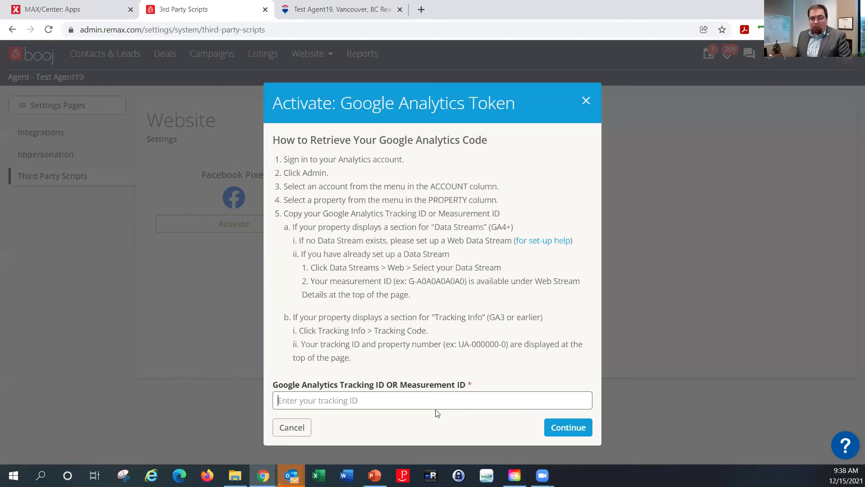
{"action": "left_click", "coordinate": [589, 101]}
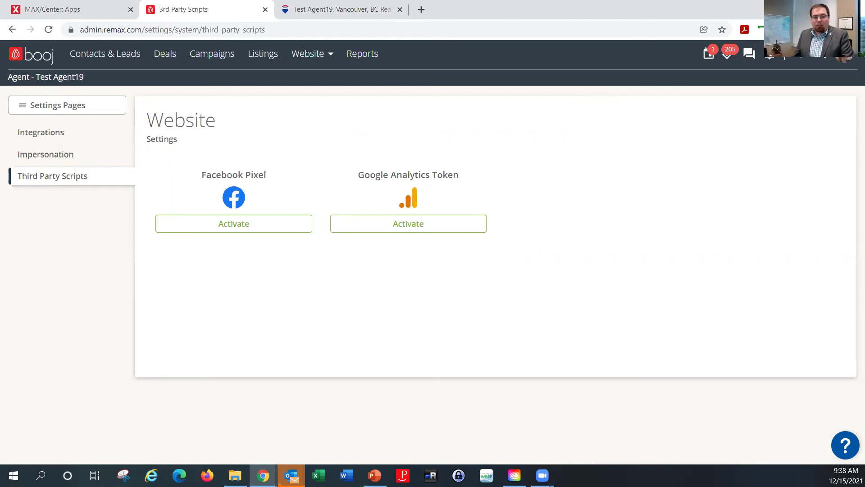
{"action": "key", "text": "alt+Tab"}
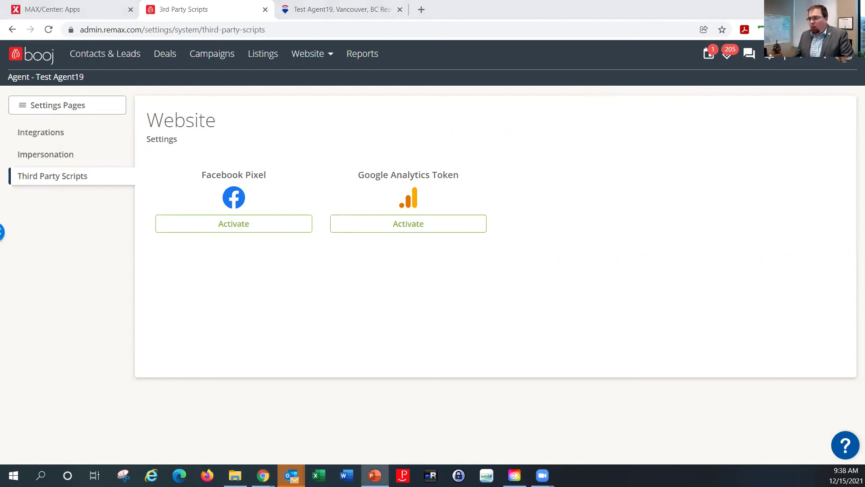